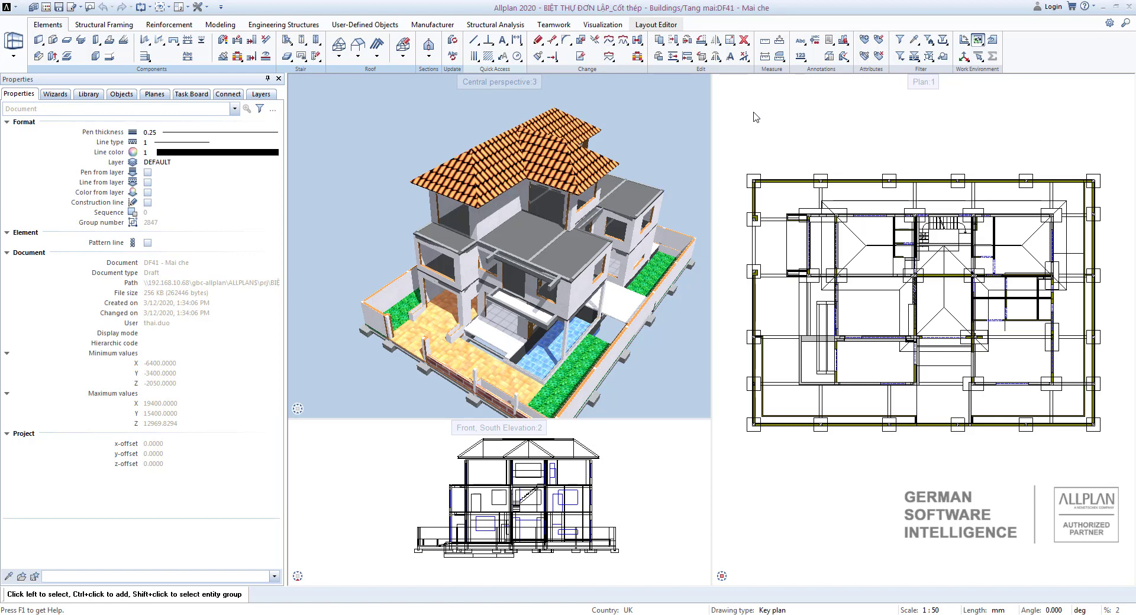
# Open the building structure and deselect the drawing files of the Tang mai and San thuong storeys.
pyautogui.doubleClick(758, 132)
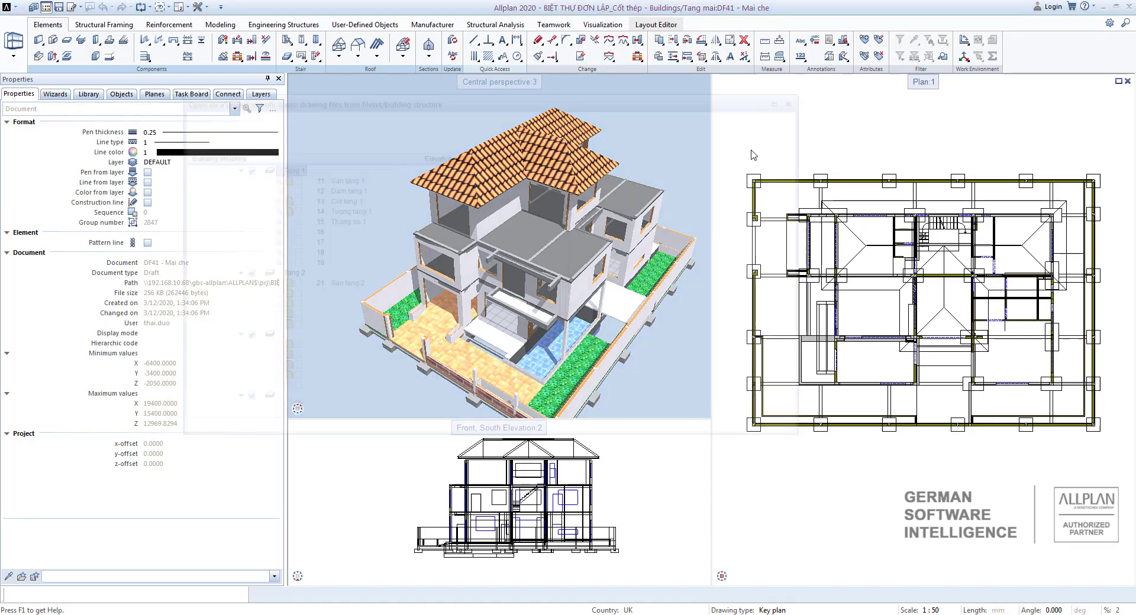
pyautogui.scroll(-2, 274, 299)
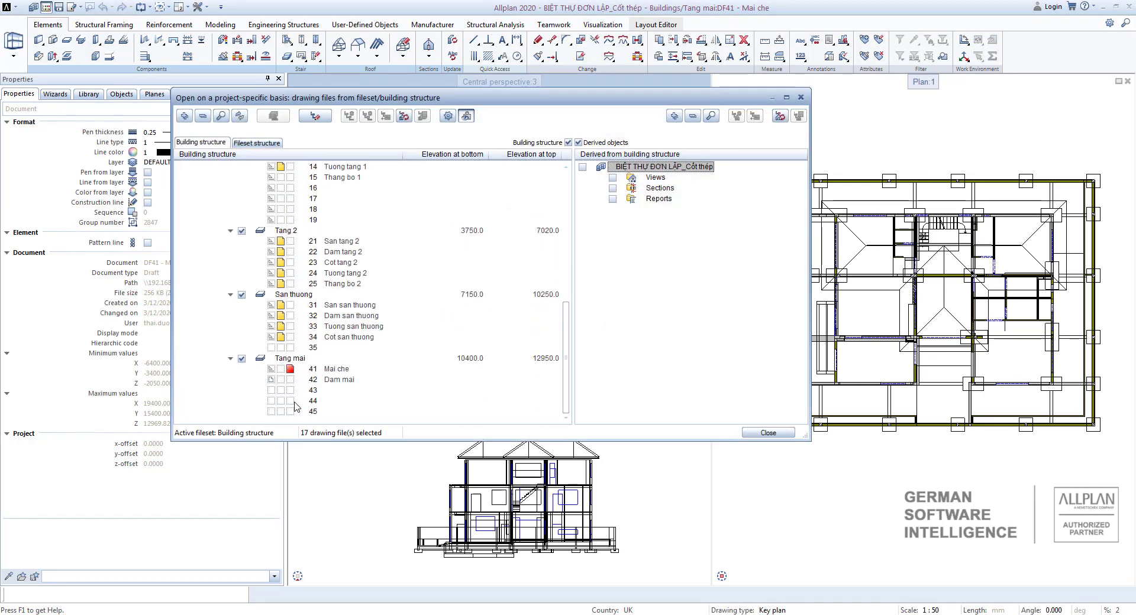
pyautogui.click(291, 369)
pyautogui.click(281, 337)
pyautogui.click(281, 326)
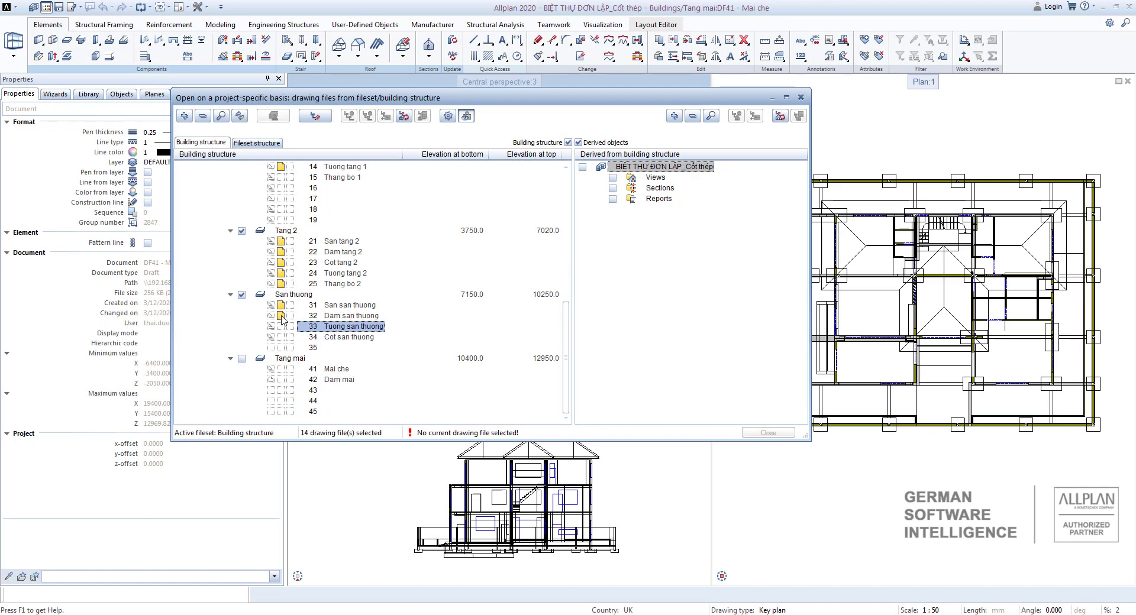
pyautogui.click(280, 315)
pyautogui.click(281, 305)
# Deselect all drawing files of the Tang 2 storey, from 25 Thang bo 2 to 21 San tang 2.
pyautogui.click(281, 283)
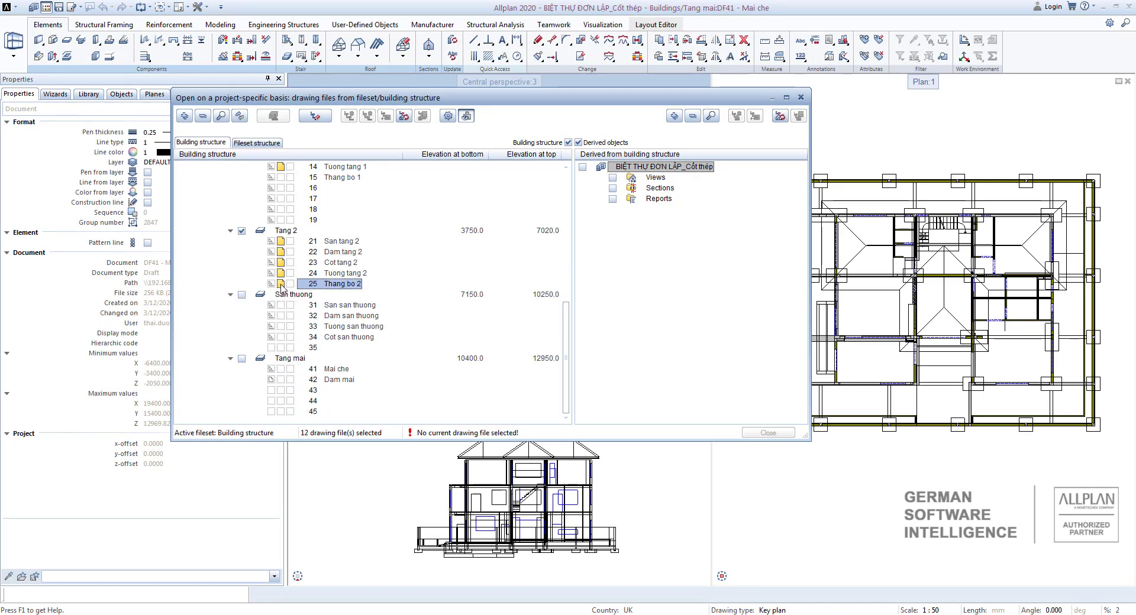
pyautogui.click(280, 273)
pyautogui.click(281, 262)
pyautogui.click(281, 251)
pyautogui.click(281, 241)
# Deselect the foundation drawing files 111 to 114 under Mong.
pyautogui.scroll(4, 281, 254)
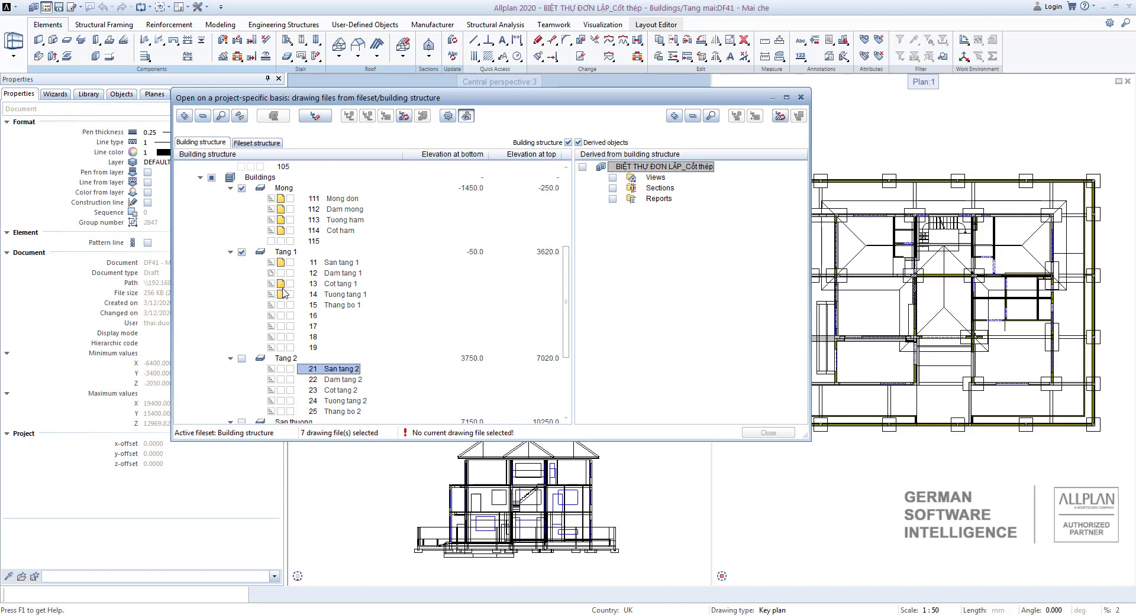
pyautogui.click(281, 230)
pyautogui.click(281, 219)
pyautogui.click(281, 209)
pyautogui.click(281, 198)
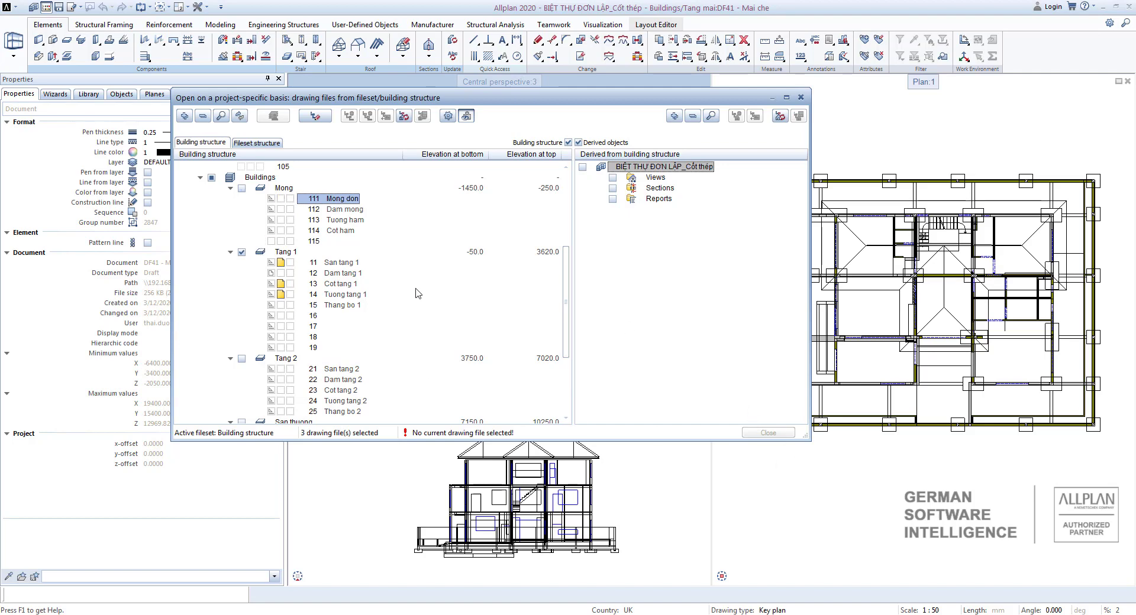
# Make drawing file 14 Tuong tang 1 the current file and close the building structure.
pyautogui.click(304, 294)
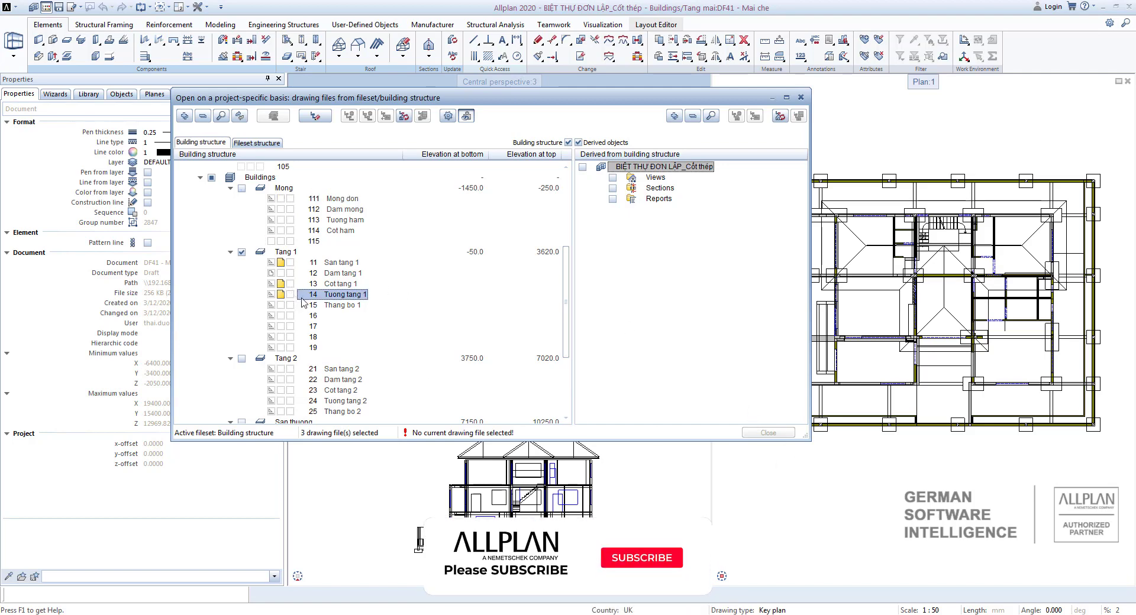
pyautogui.click(290, 294)
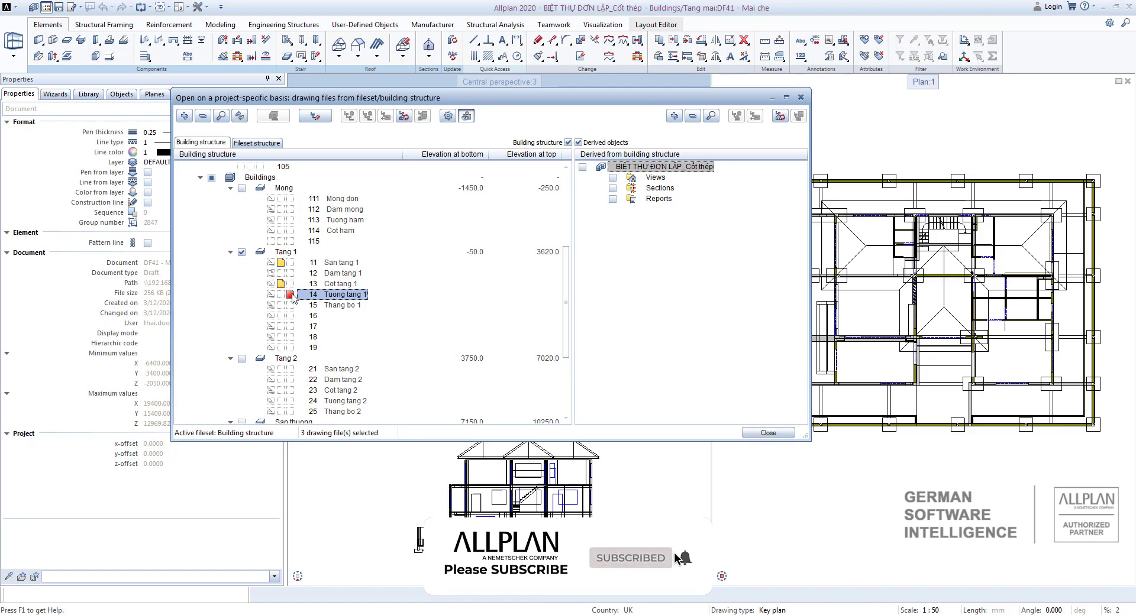
pyautogui.press('Escape')
pyautogui.scroll(-2, 565, 280)
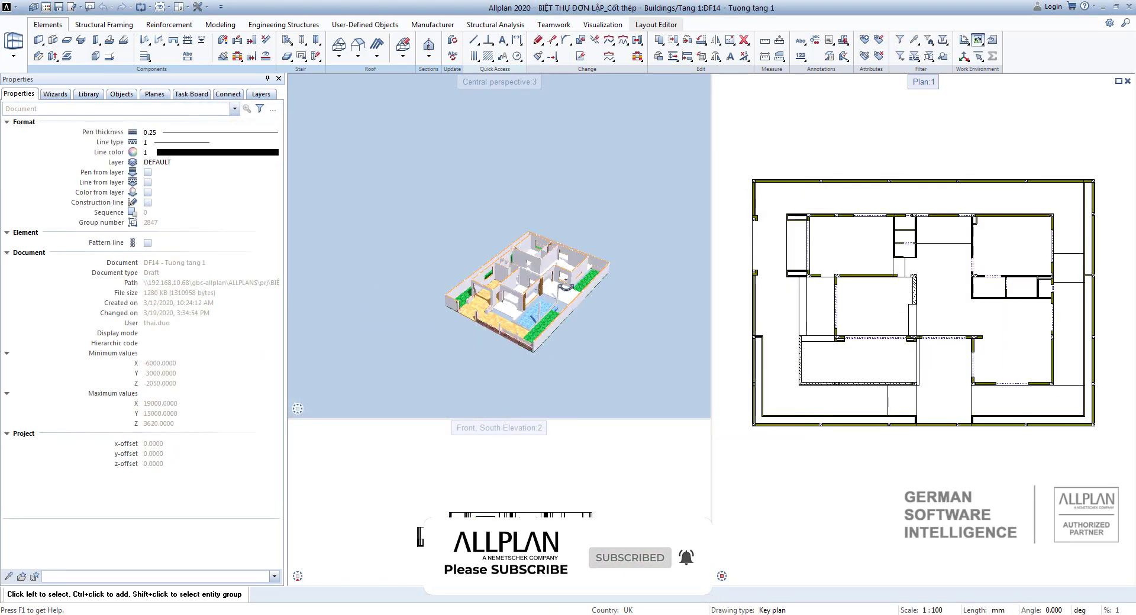
pyautogui.moveTo(566, 280); pyautogui.dragTo(535, 275)
pyautogui.scroll(4, 533, 276)
pyautogui.moveTo(532, 275); pyautogui.dragTo(508, 187, button='middle')
pyautogui.moveTo(743, 240); pyautogui.dragTo(869, 268, button='middle')
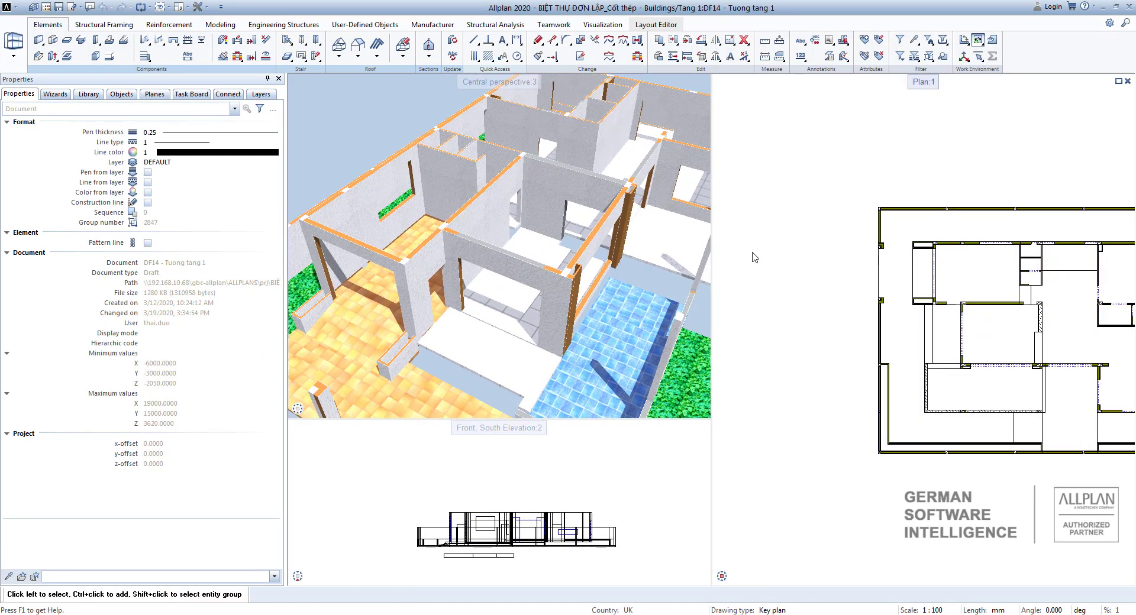
pyautogui.scroll(-1, 754, 260)
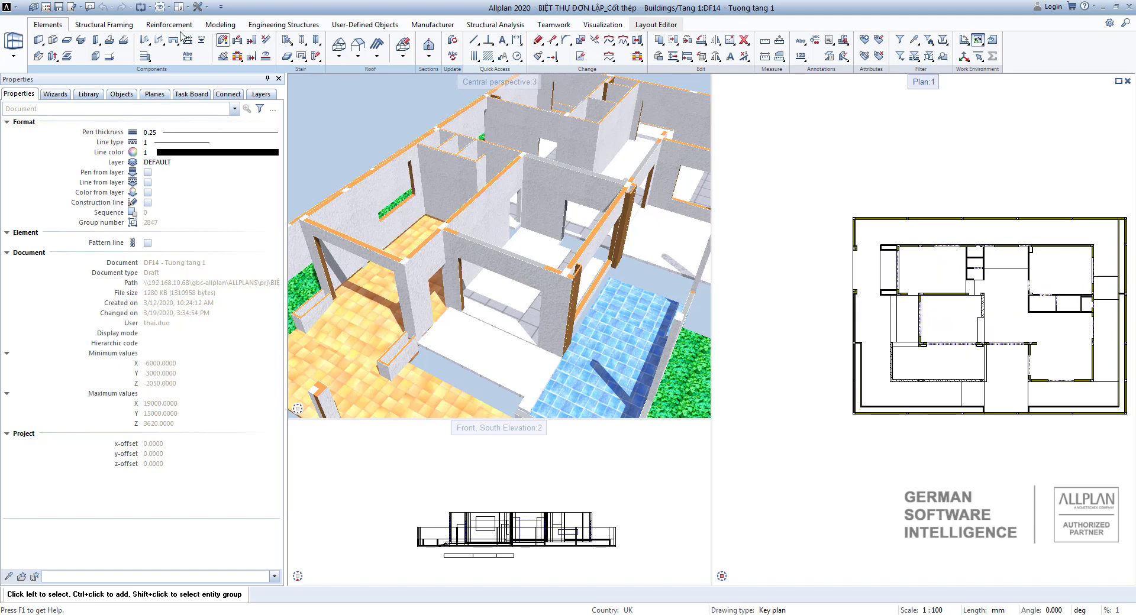
pyautogui.click(149, 49)
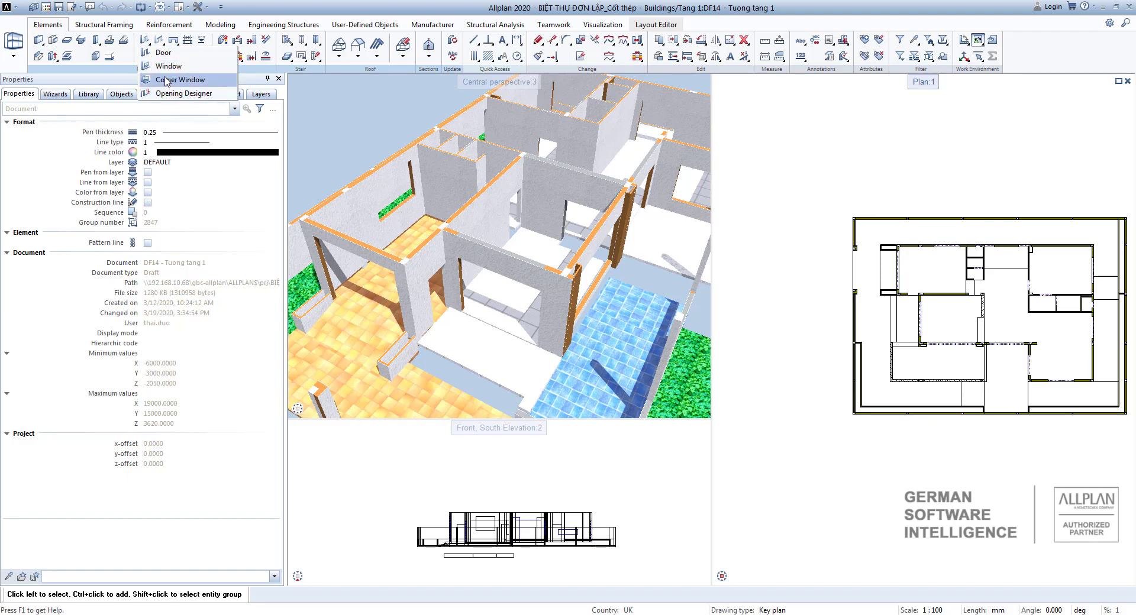
pyautogui.click(159, 40)
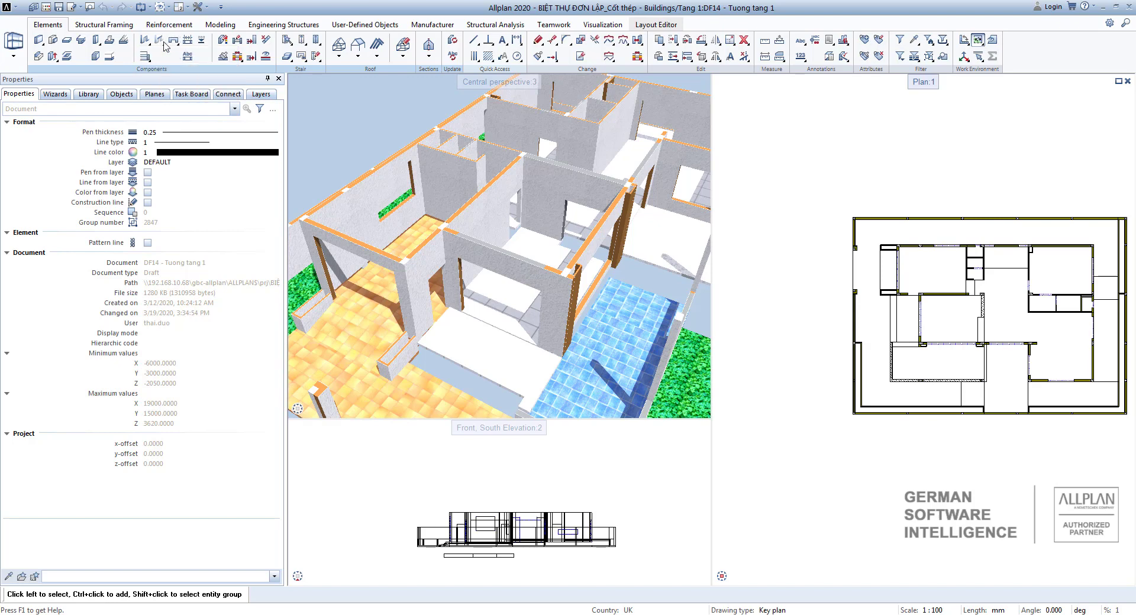
pyautogui.moveTo(175, 49)
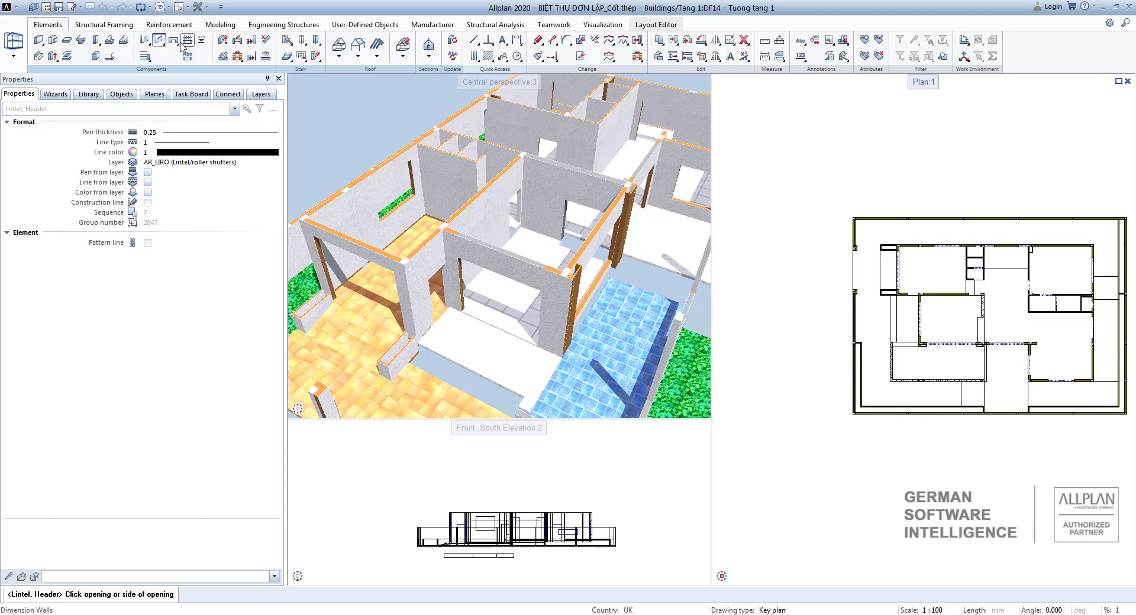
# Start the Niche, Recess, Slit, Opening command and confirm its properties with the type set to Niche.
pyautogui.click(176, 47)
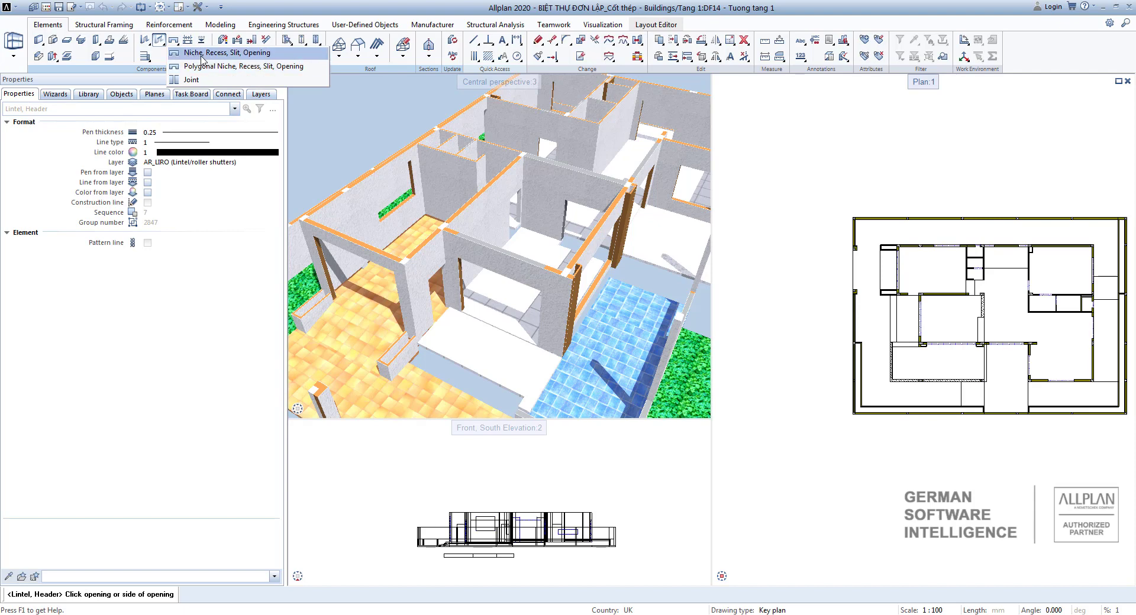
pyautogui.click(236, 53)
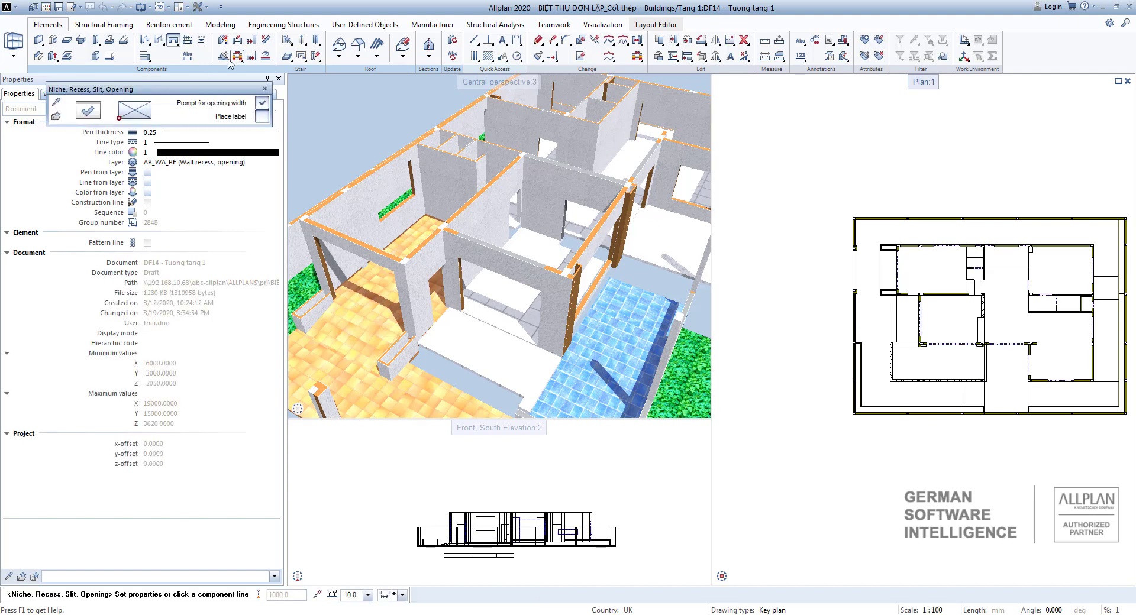
pyautogui.click(94, 115)
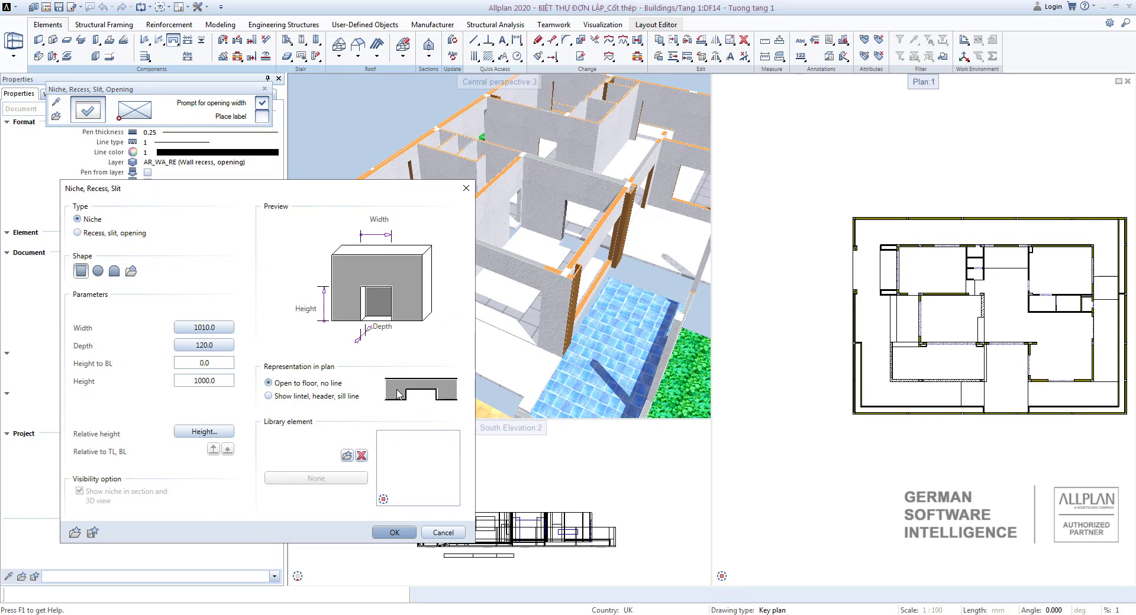
pyautogui.click(78, 233)
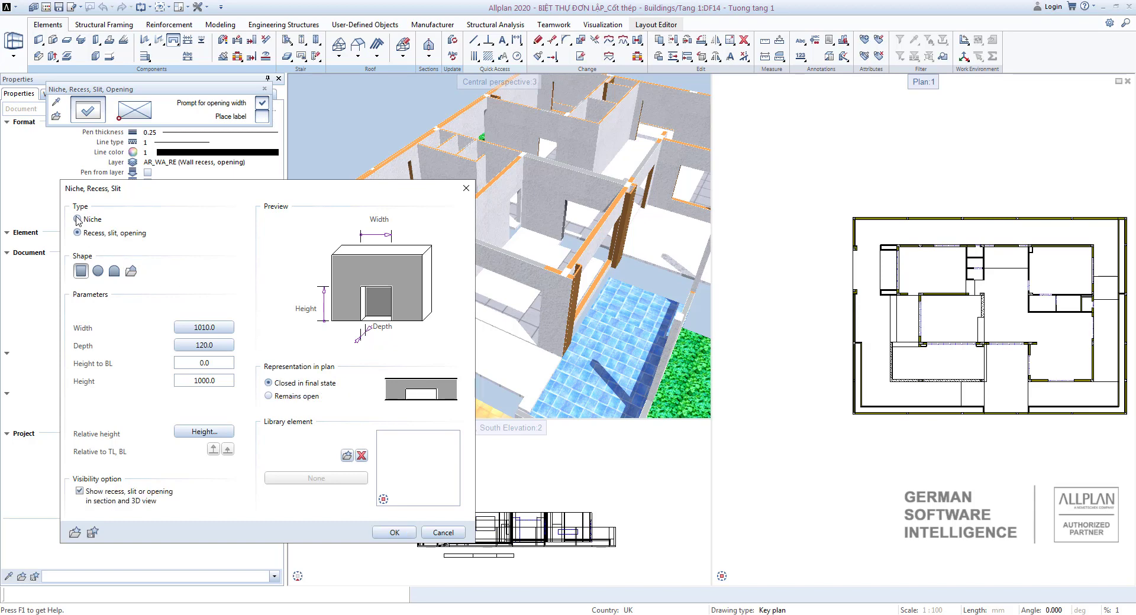
pyautogui.click(77, 220)
pyautogui.click(78, 233)
pyautogui.click(77, 220)
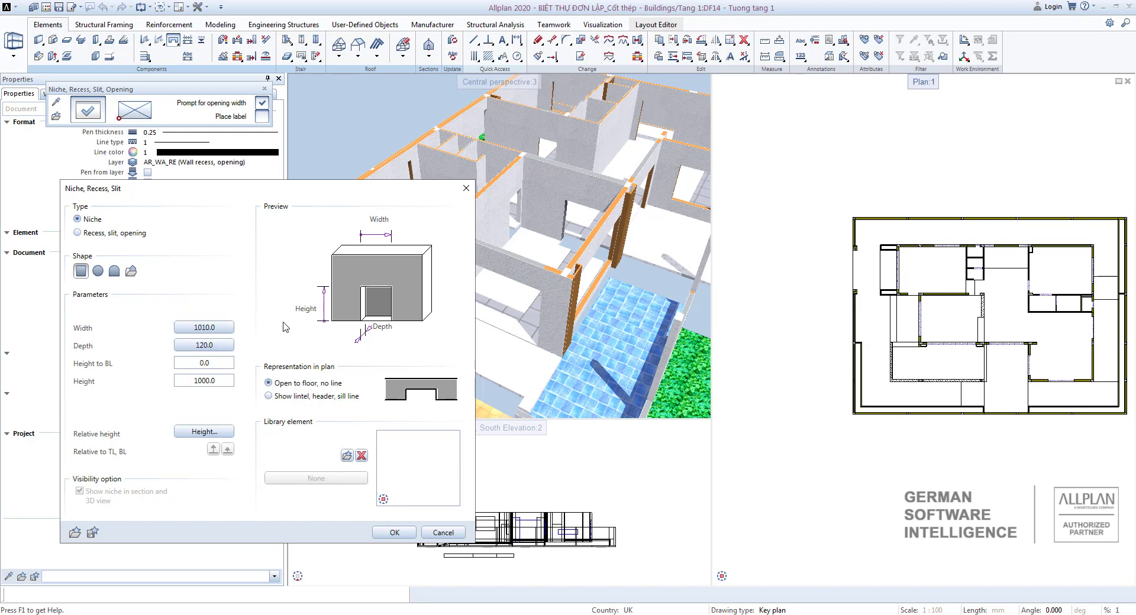
pyautogui.click(394, 532)
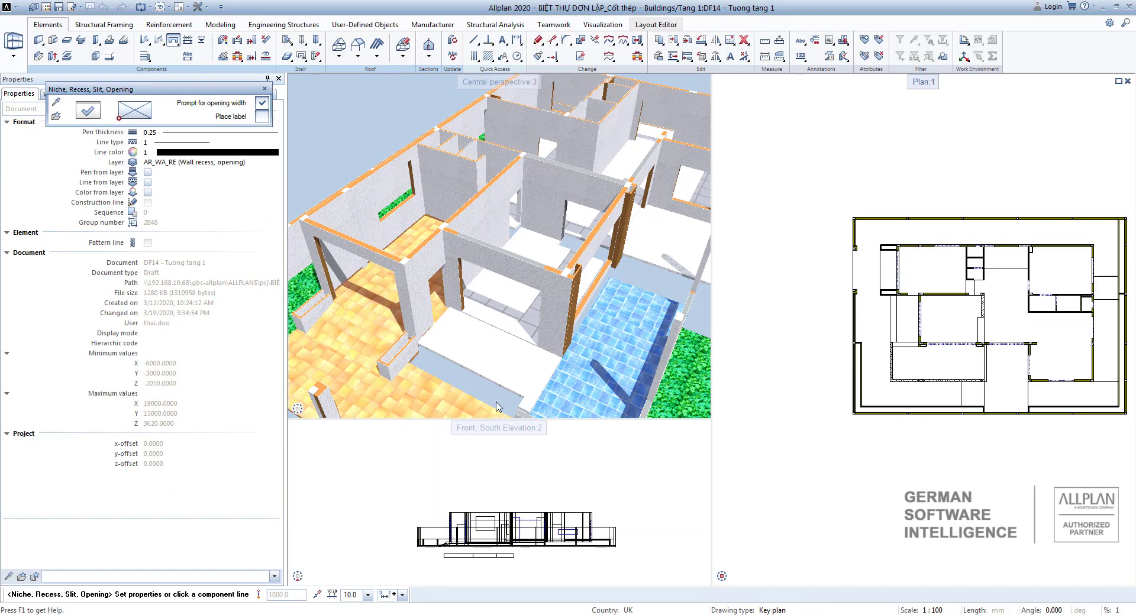
# Place the niche in the inner face of the short hatched wall in the plan and end the command.
pyautogui.scroll(2, 850, 258)
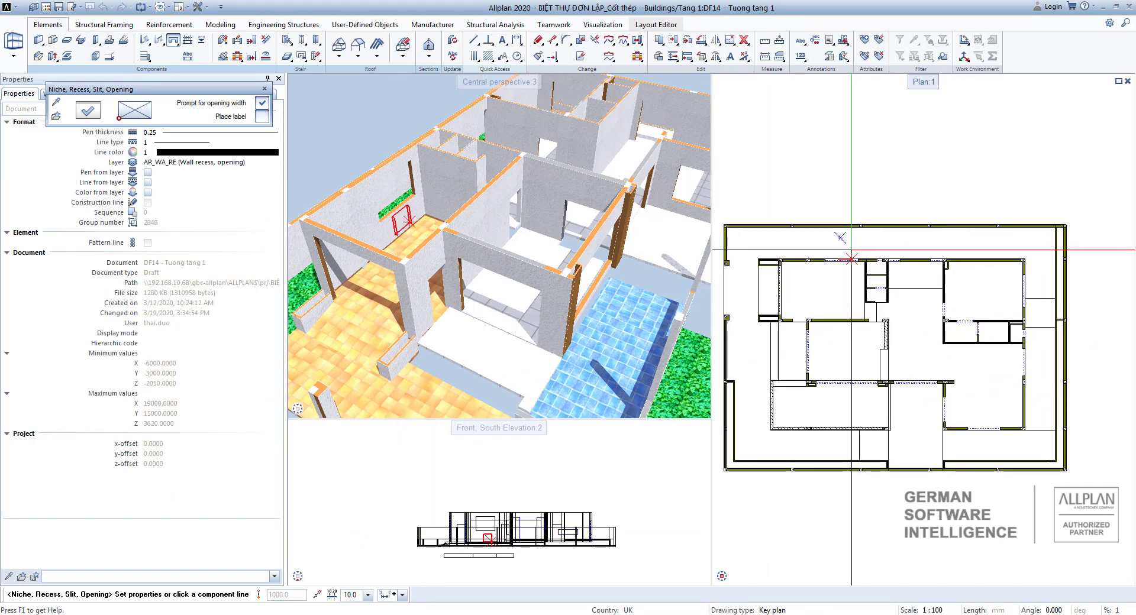
pyautogui.scroll(6, 850, 258)
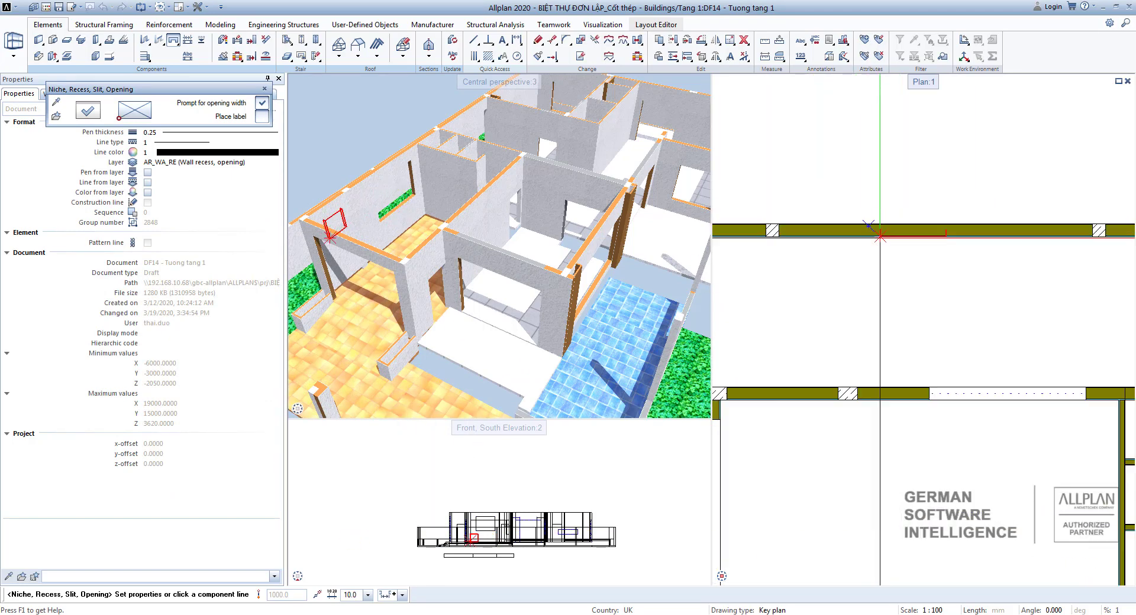
pyautogui.scroll(-4, 879, 236)
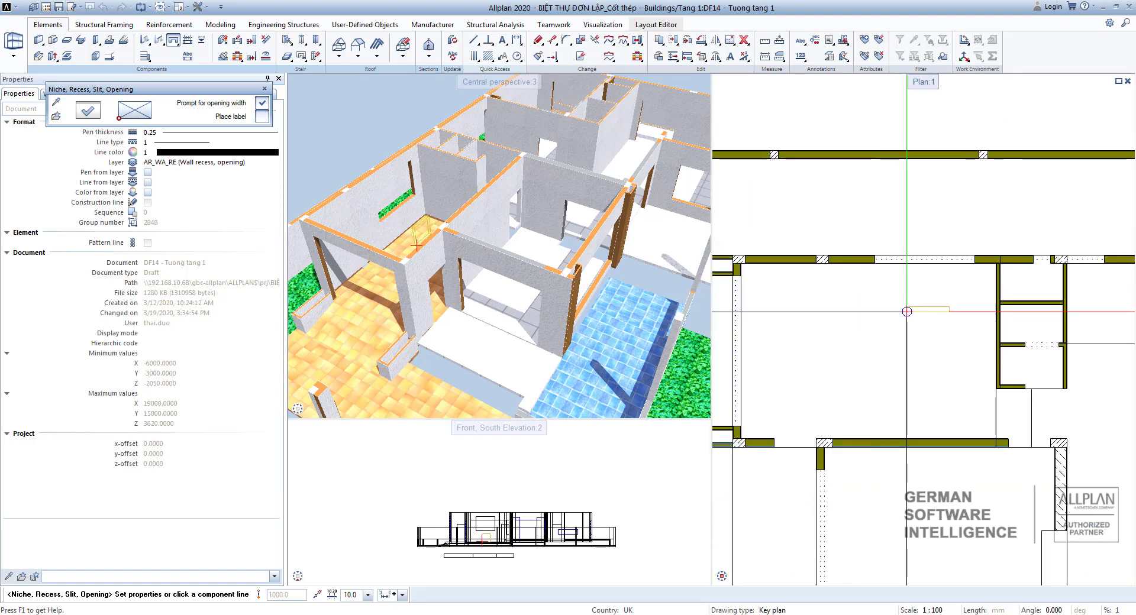
pyautogui.scroll(-2, 907, 312)
pyautogui.scroll(2, 996, 385)
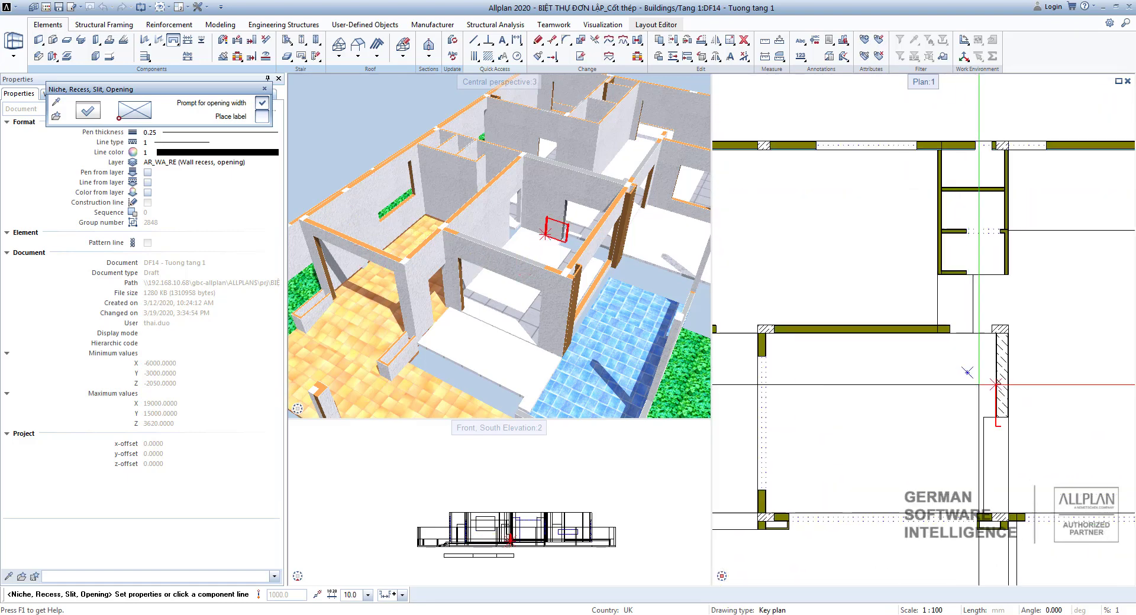
pyautogui.scroll(2, 995, 385)
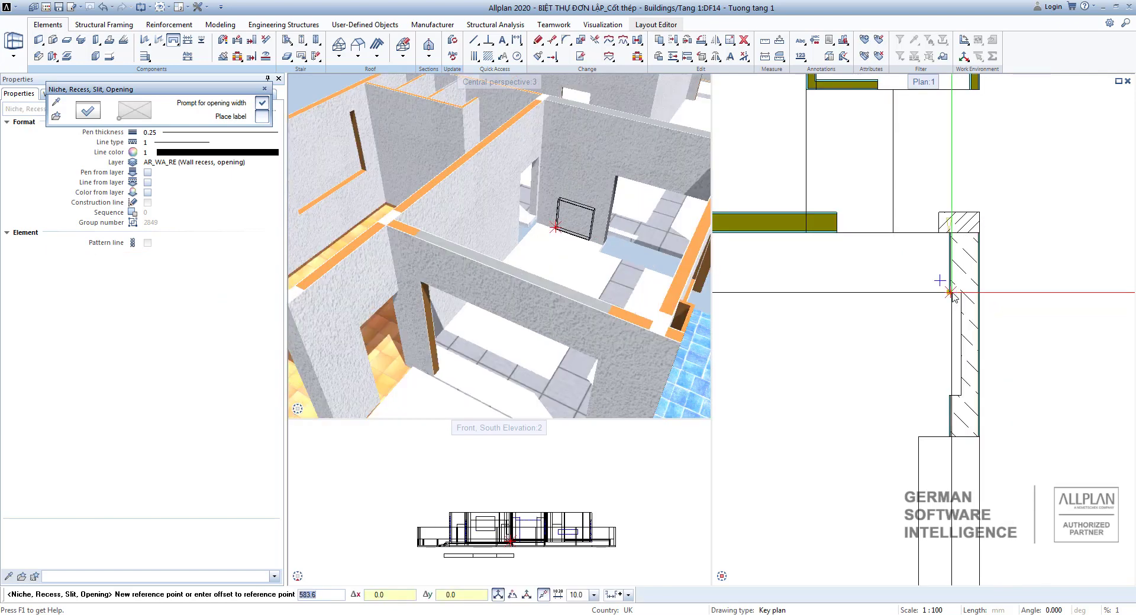
pyautogui.click(952, 293)
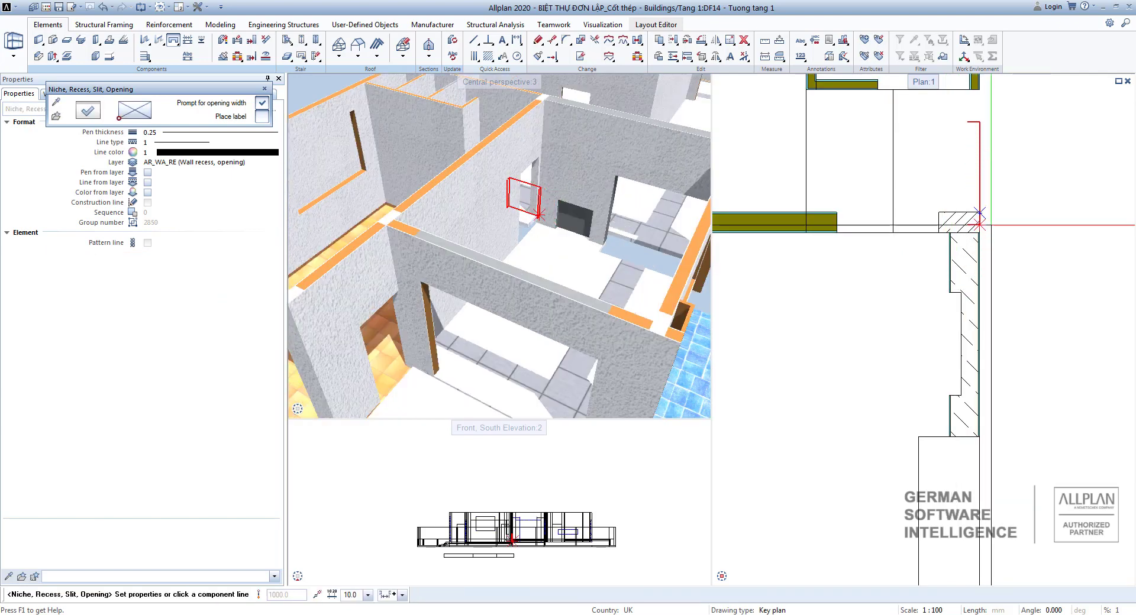
pyautogui.press('Escape')
# Examine the new wall niche up close from several angles in the perspective view.
pyautogui.scroll(4, 450, 264)
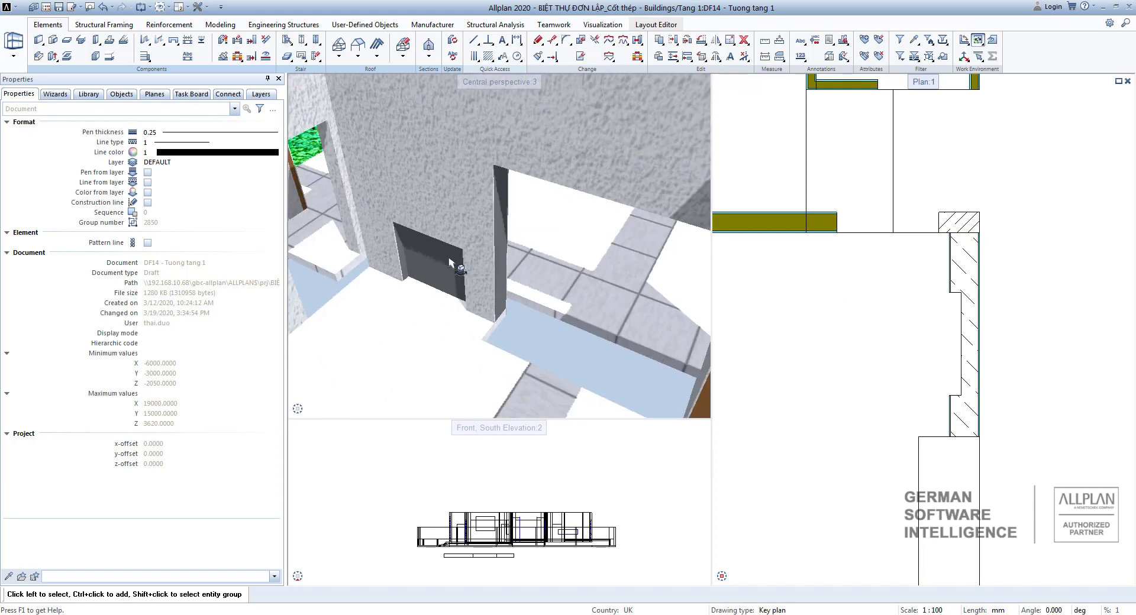
pyautogui.moveTo(450, 263)
pyautogui.mouseDown()
pyautogui.moveTo(545, 279)
pyautogui.moveTo(812, 202)
pyautogui.moveTo(456, 275)
pyautogui.mouseUp()
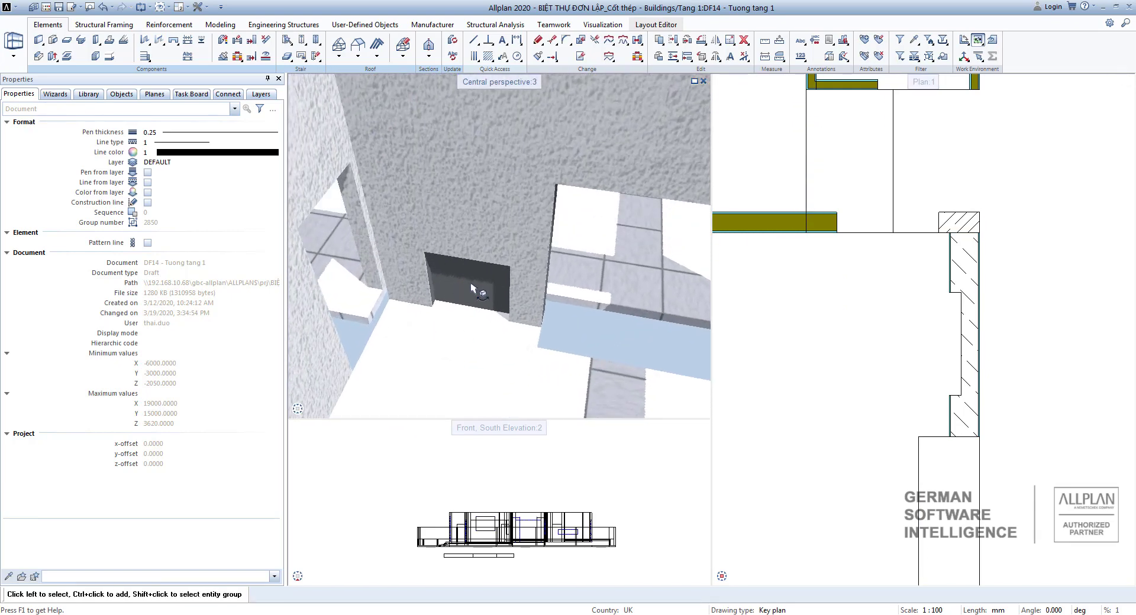
pyautogui.scroll(3, 497, 283)
pyautogui.scroll(-2, 477, 296)
pyautogui.scroll(1, 472, 290)
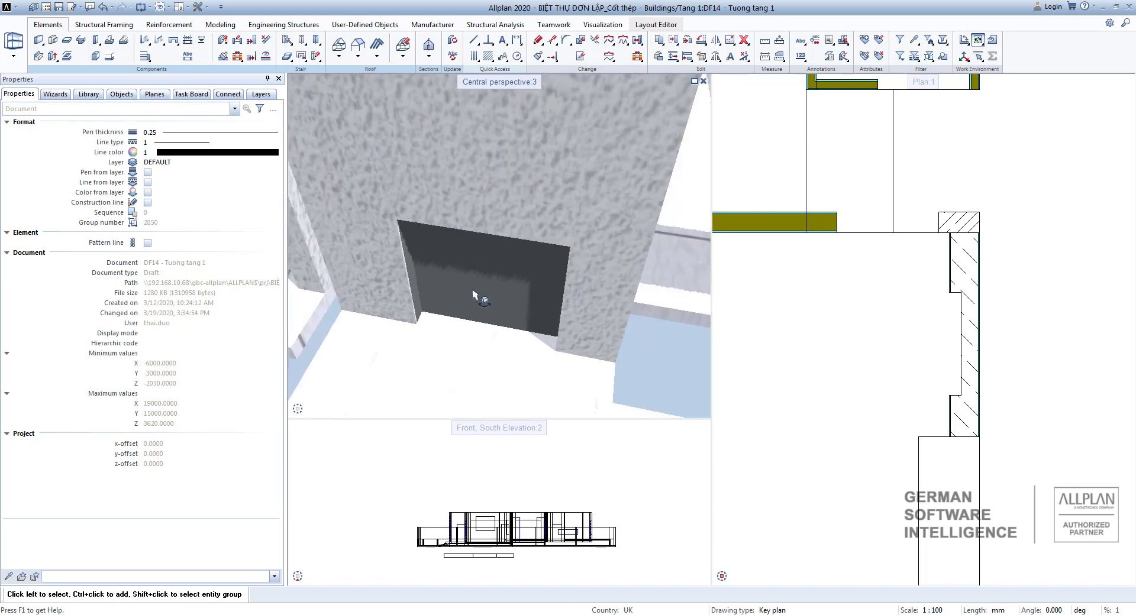
pyautogui.moveTo(473, 294); pyautogui.dragTo(547, 243)
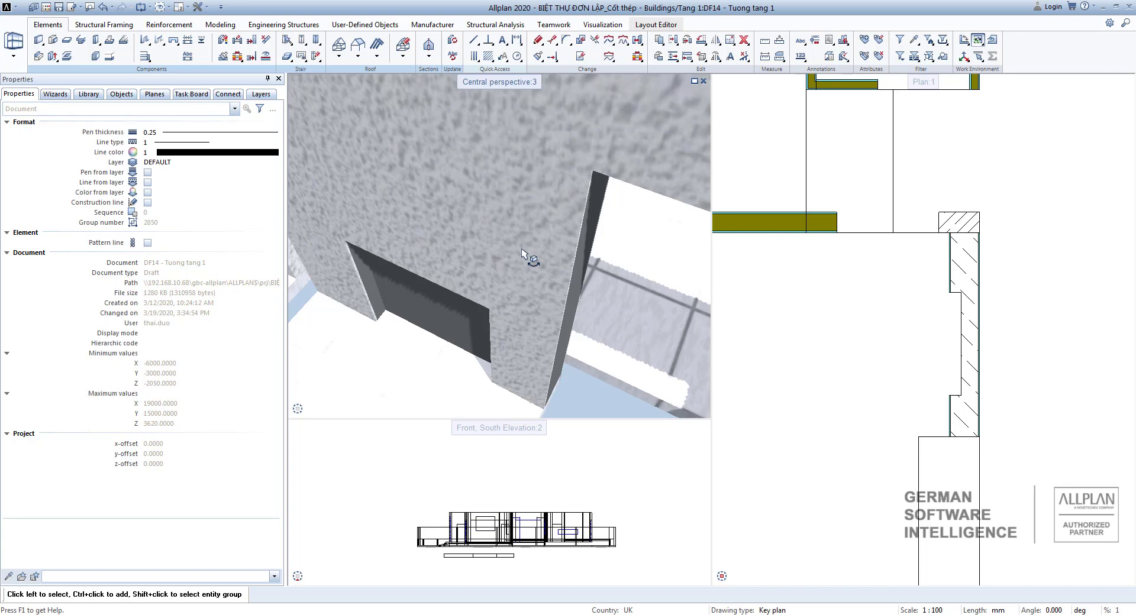
pyautogui.scroll(-5, 519, 256)
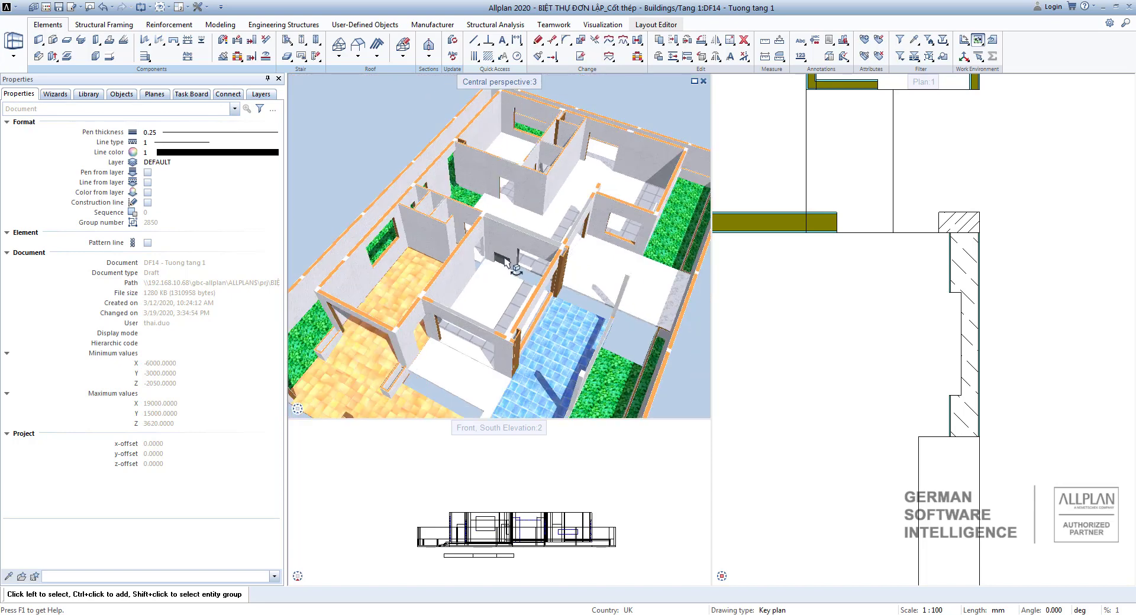
# Start the Recess, Opening in Slab command and select the large interior slab beside the hatched niche wall in the plan.
pyautogui.scroll(-4, 921, 262)
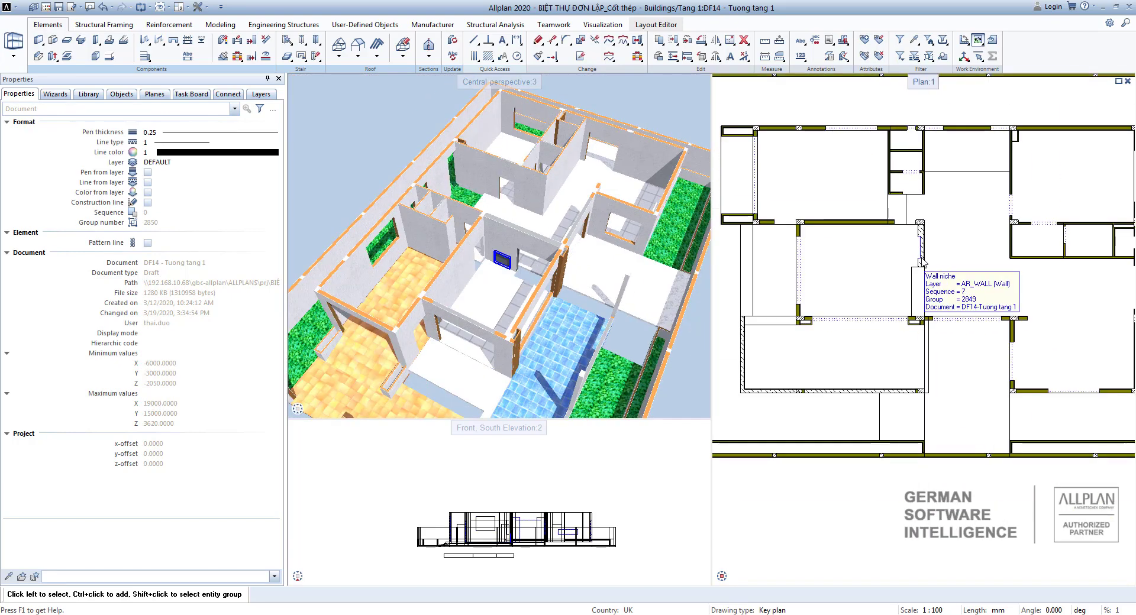
pyautogui.moveTo(838, 226); pyautogui.dragTo(876, 303, button='middle')
pyautogui.moveTo(829, 265); pyautogui.dragTo(831, 286, button='middle')
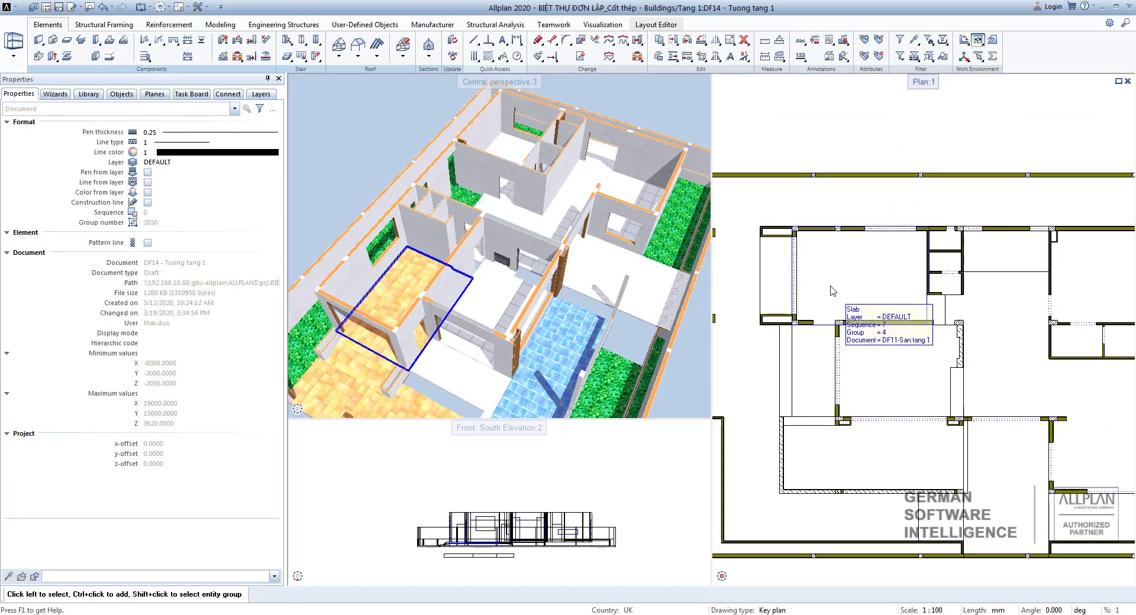
pyautogui.scroll(-1, 831, 288)
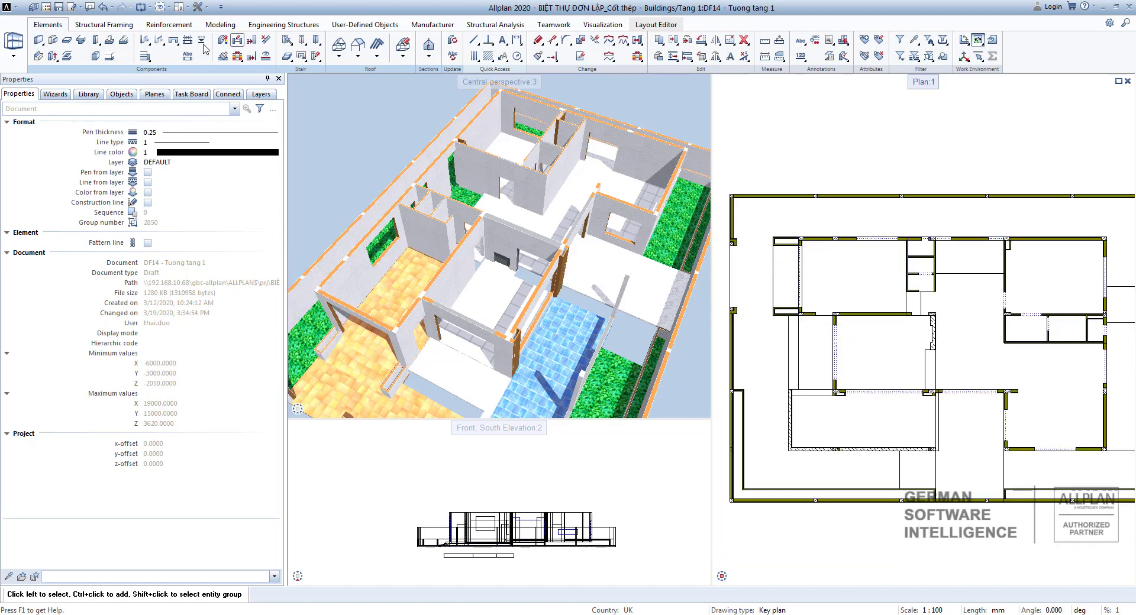
pyautogui.click(67, 57)
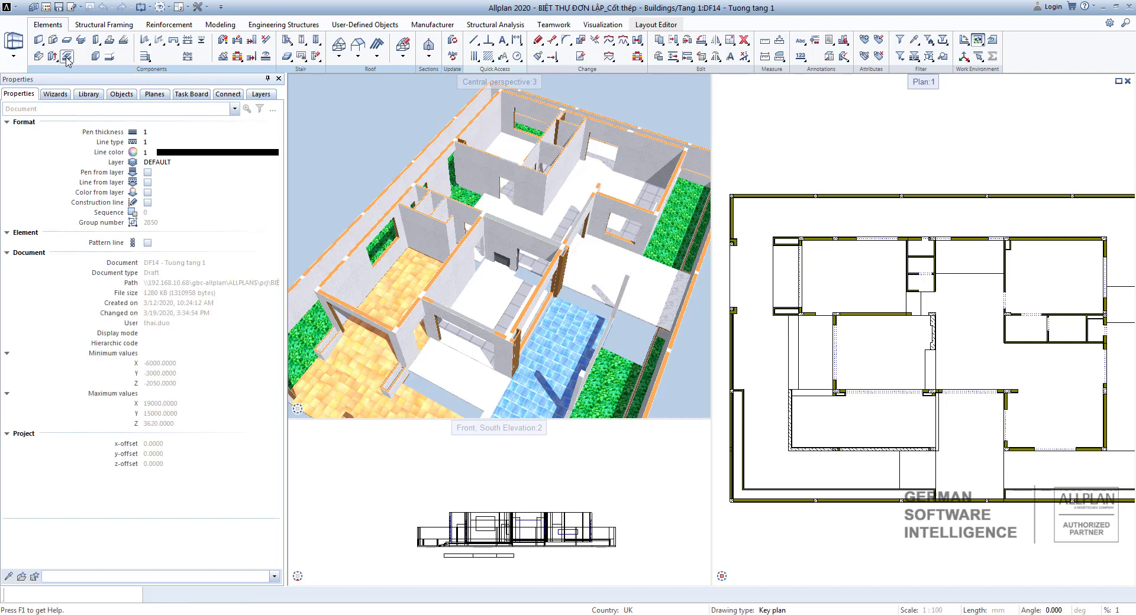
pyautogui.scroll(-2, 692, 302)
pyautogui.scroll(-1, 689, 297)
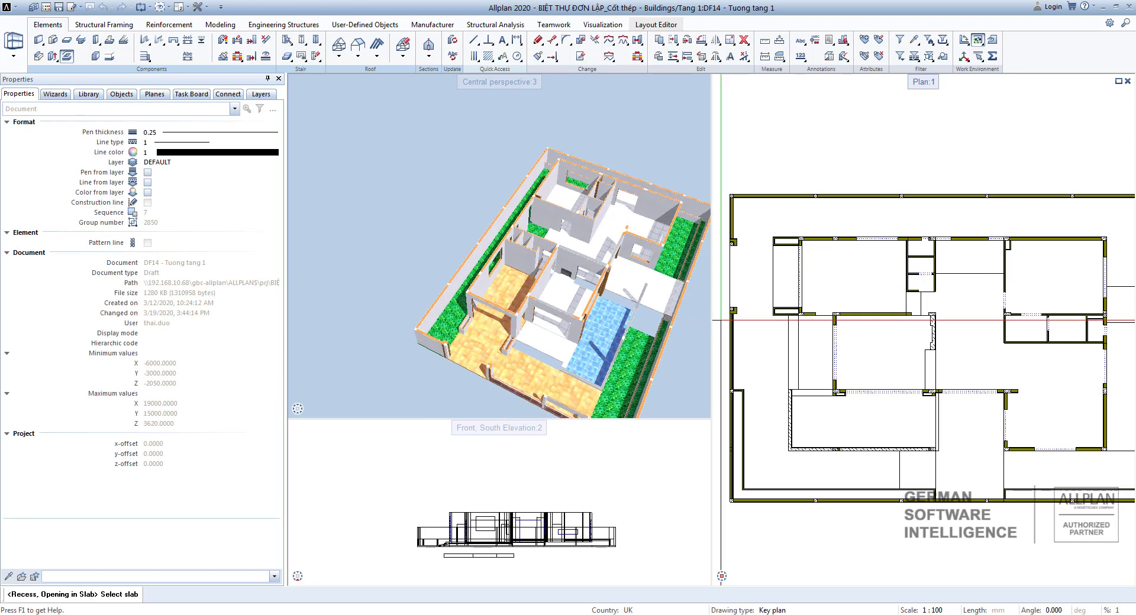
pyautogui.scroll(-4, 805, 331)
pyautogui.scroll(6, 841, 351)
pyautogui.moveTo(916, 355); pyautogui.dragTo(869, 370, button='middle')
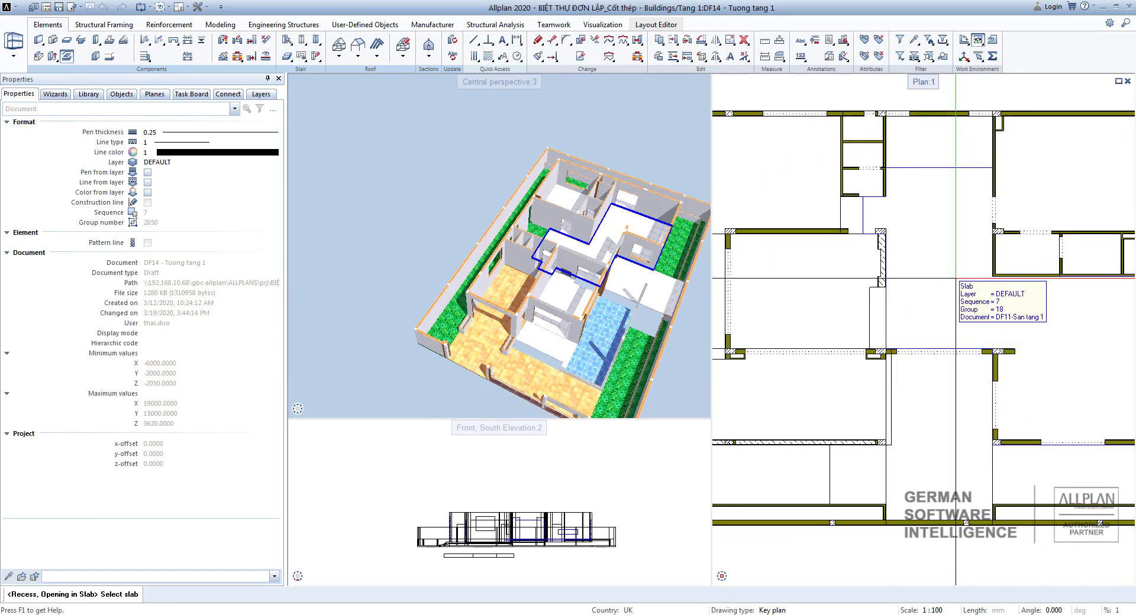
pyautogui.scroll(-2, 929, 289)
pyautogui.scroll(1, 939, 305)
pyautogui.click(938, 305)
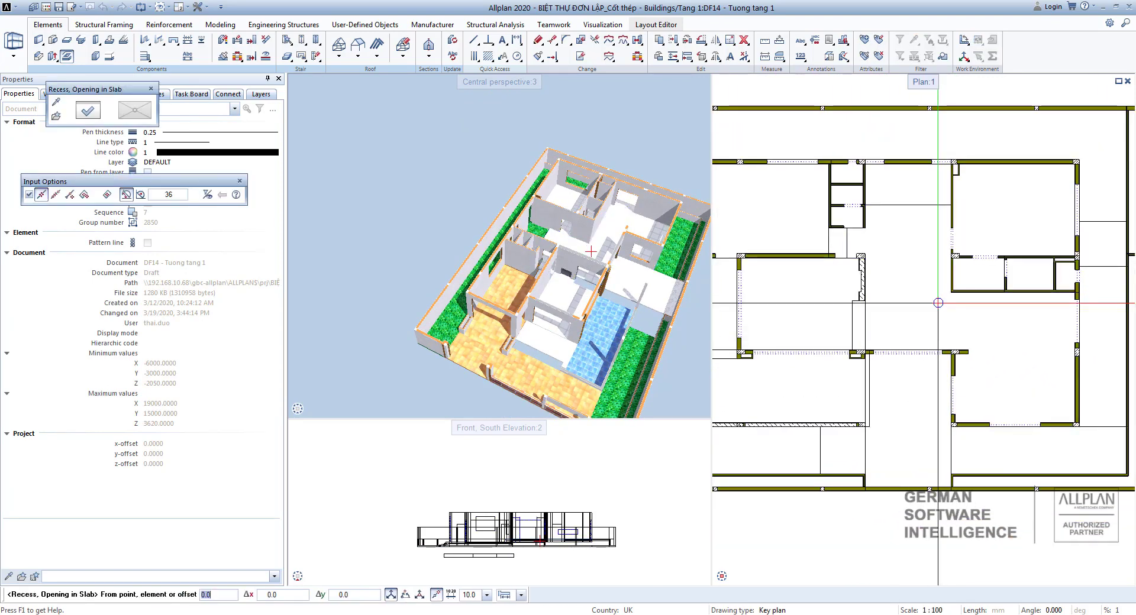
# Examine the Opening and Recess types and the recess height settings in the slab opening properties, closing the dialogs without confirming.
pyautogui.click(93, 113)
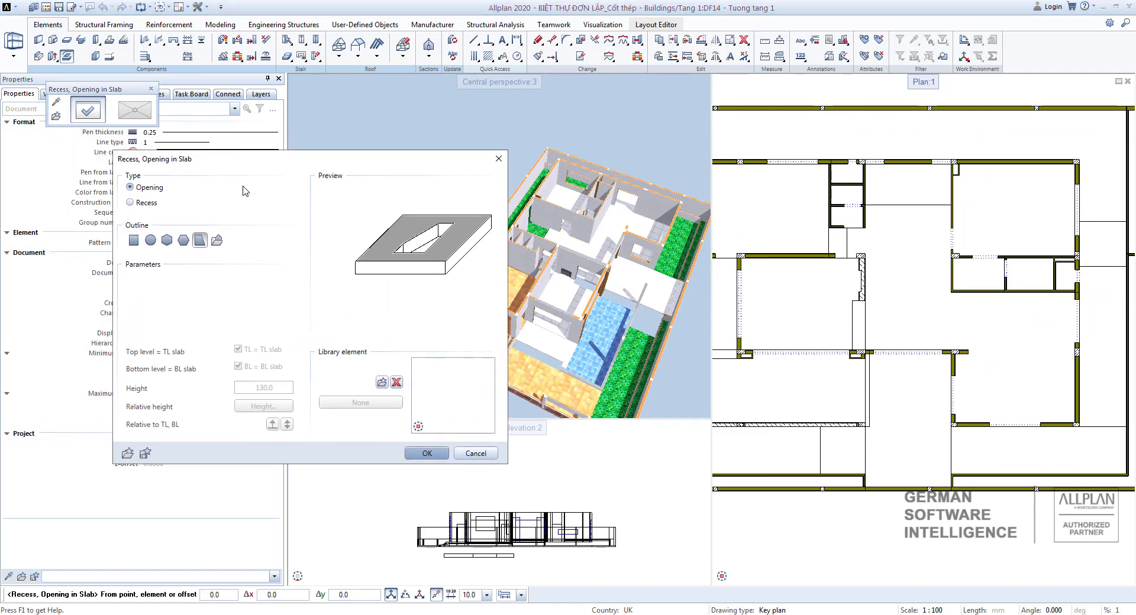
pyautogui.click(146, 203)
pyautogui.click(144, 188)
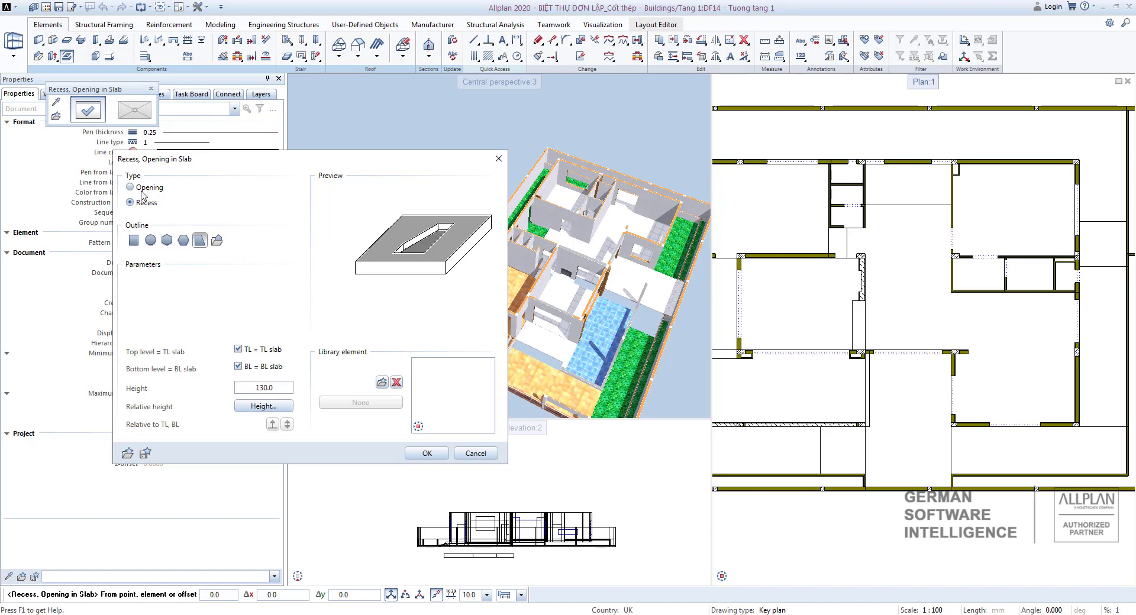
pyautogui.click(143, 203)
pyautogui.click(275, 406)
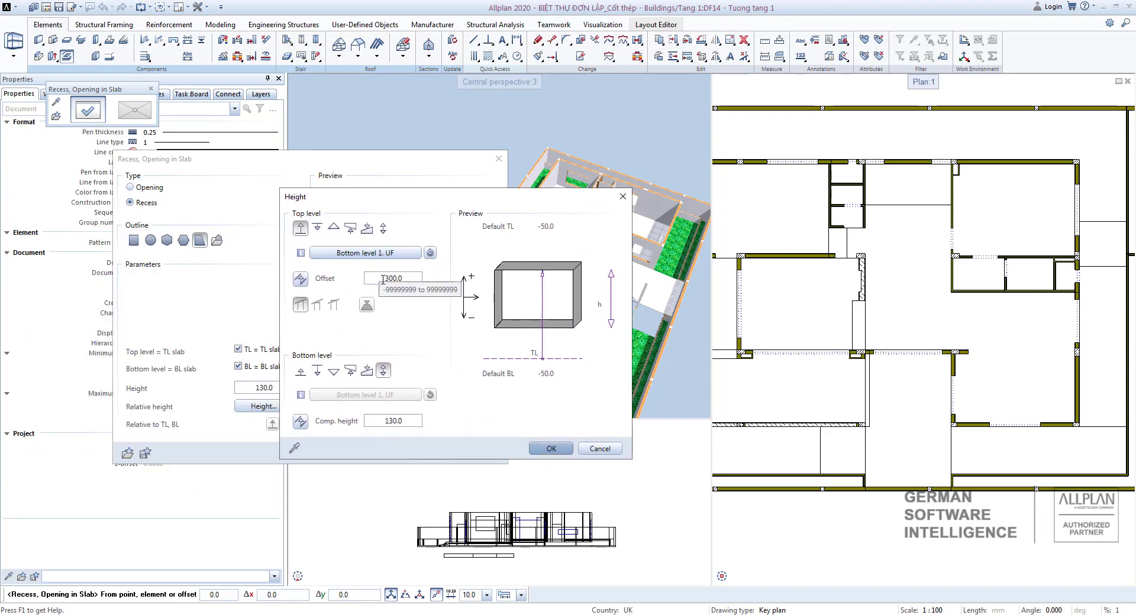
pyautogui.click(622, 197)
pyautogui.click(498, 158)
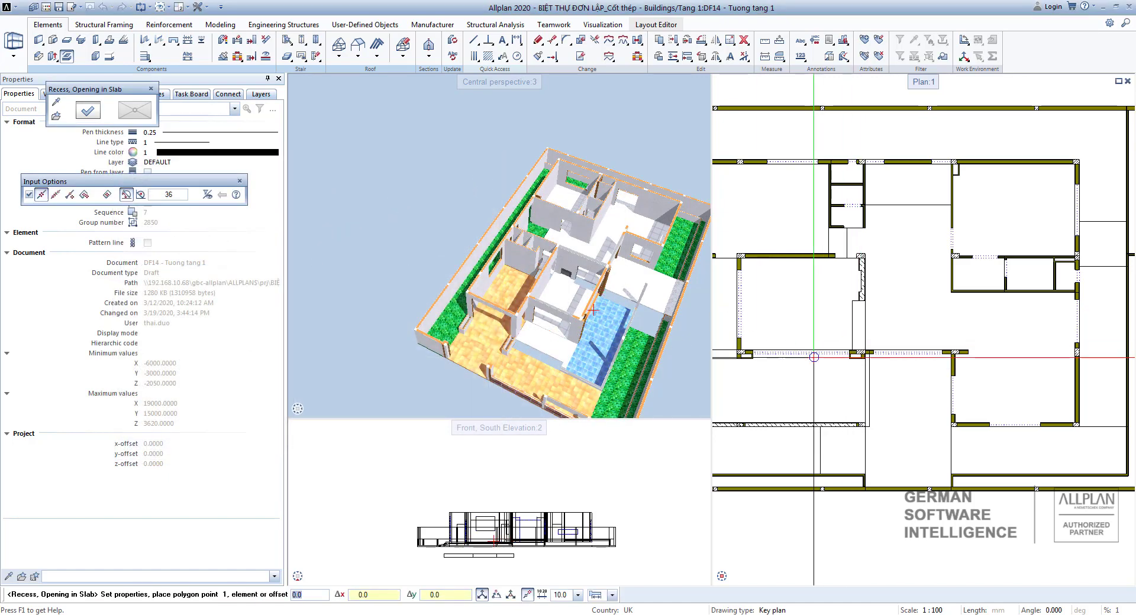
# Draw a small rectangular opening in the slab between the niche wall and the opposite rooms, and end the command.
pyautogui.scroll(3, 866, 305)
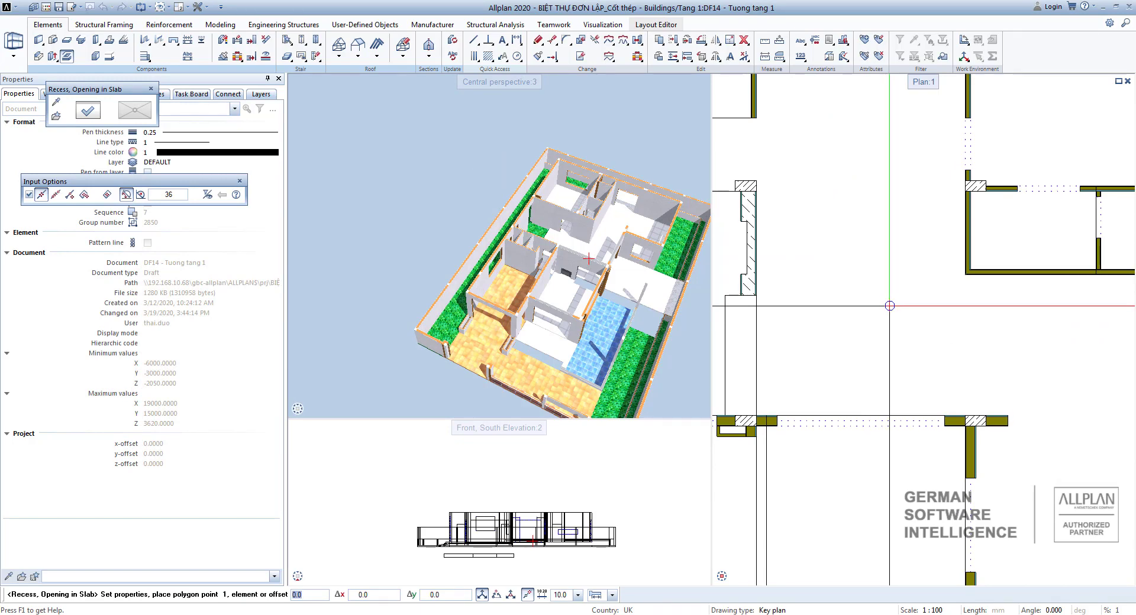
pyautogui.click(889, 302)
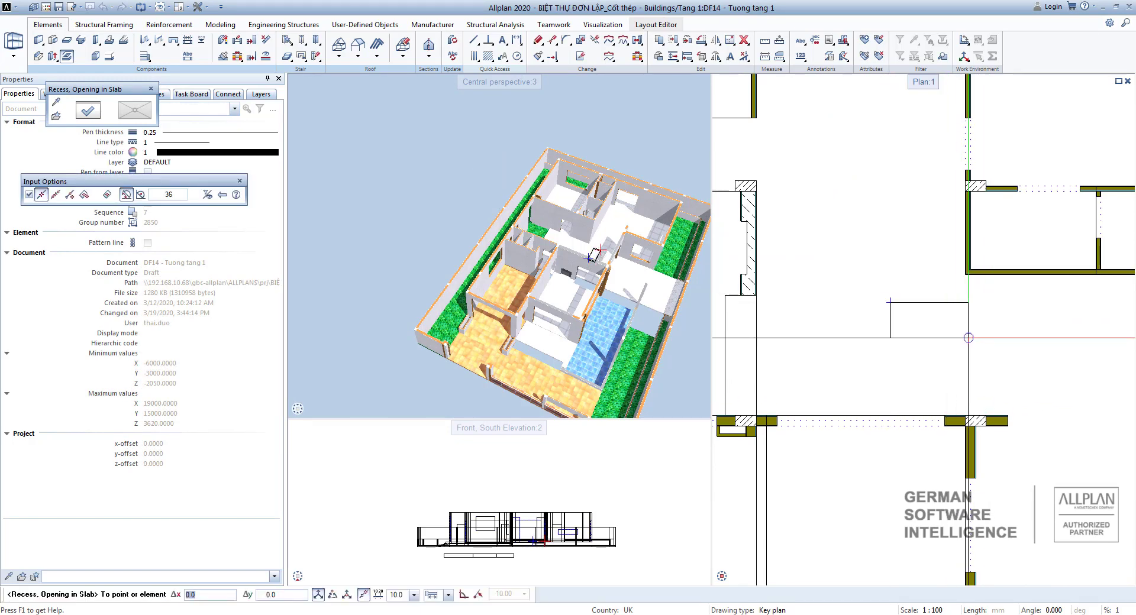
pyautogui.click(954, 333)
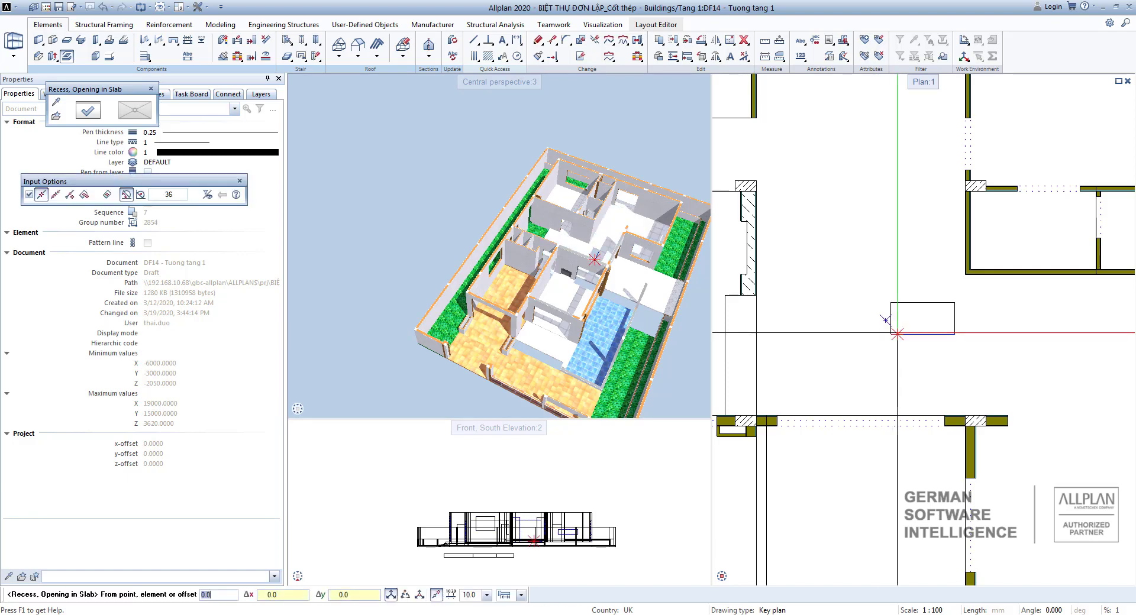
pyautogui.press('Escape')
# Examine the new rectangular slab opening up close in the perspective view.
pyautogui.click(935, 295)
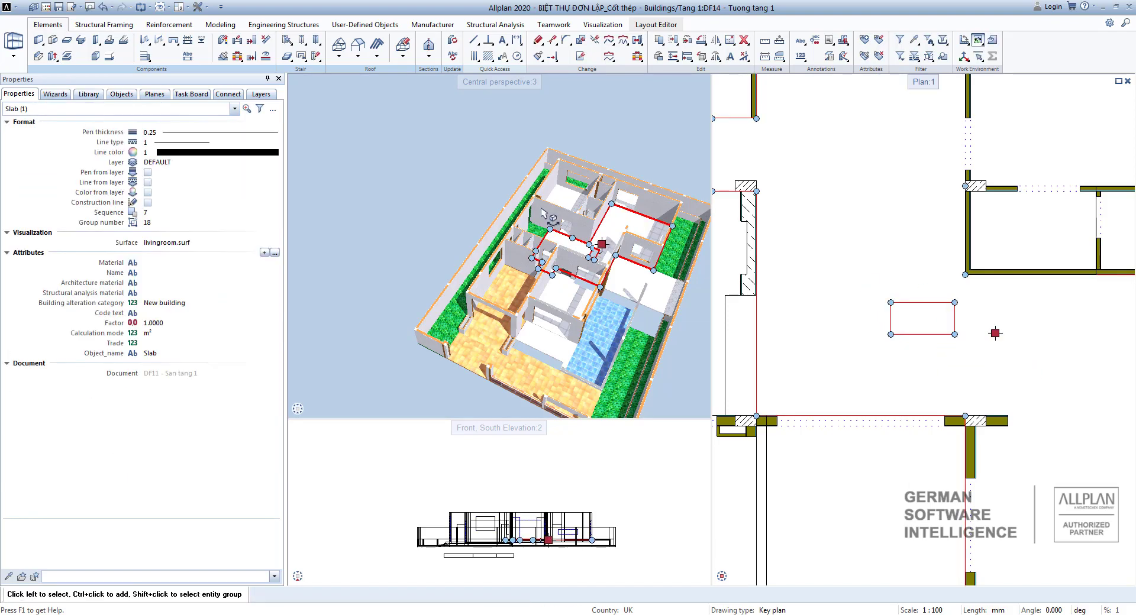
pyautogui.scroll(5, 596, 254)
pyautogui.moveTo(623, 305); pyautogui.dragTo(527, 308, button='middle')
pyautogui.keyDown('ctrl'); pyautogui.moveTo(527, 308); pyautogui.dragTo(450, 314); pyautogui.keyUp('ctrl')
pyautogui.press('Escape')
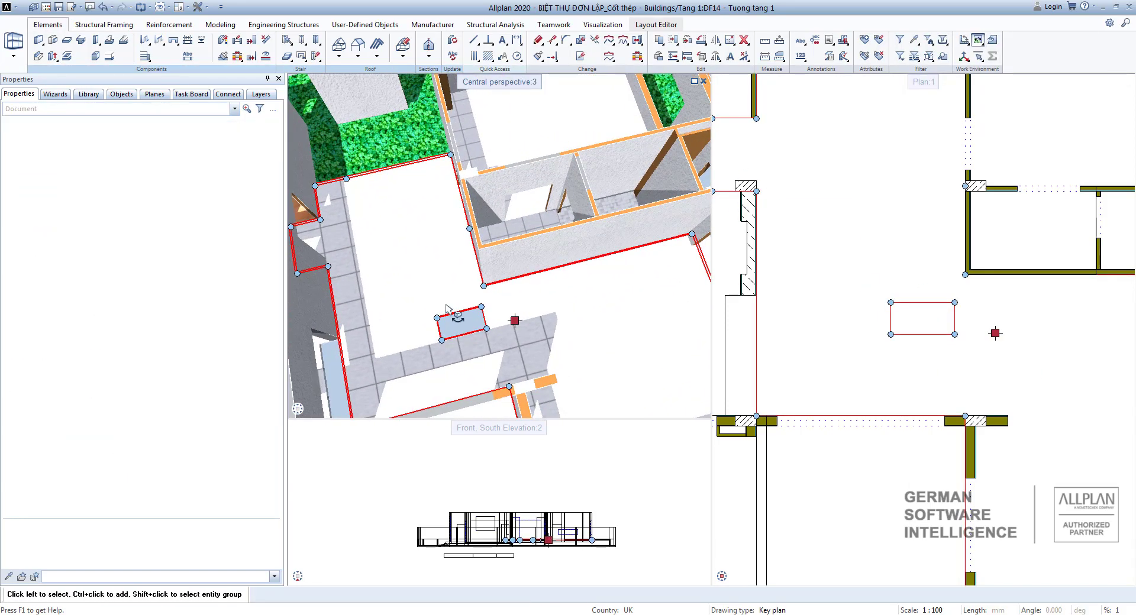
pyautogui.scroll(5, 453, 319)
pyautogui.scroll(-4, 885, 335)
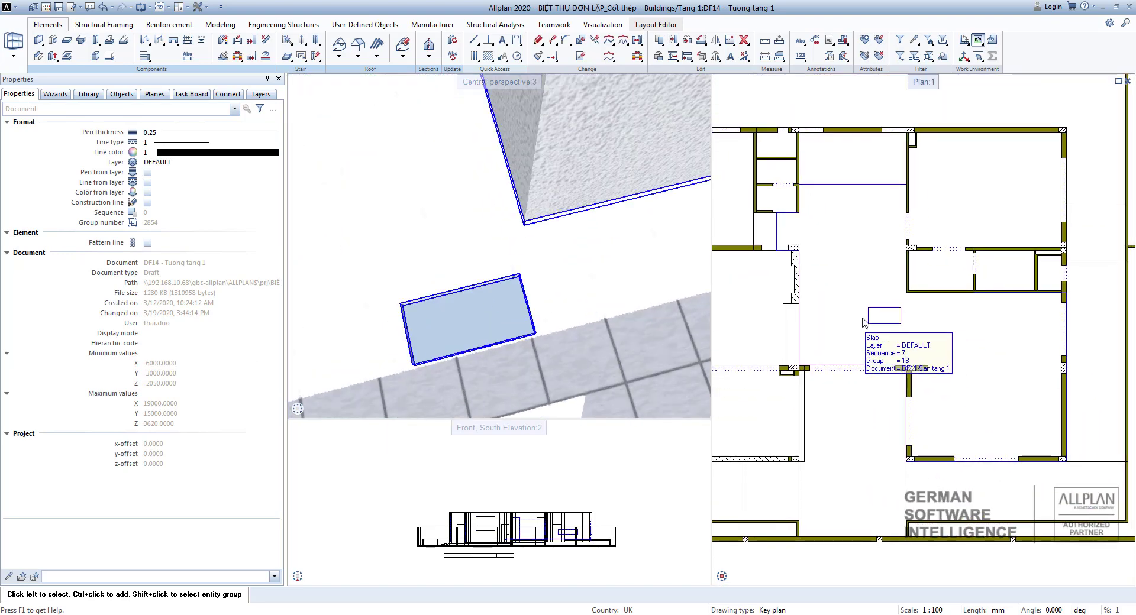
# Delete the rectangular slab opening in the plan.
pyautogui.click(875, 323)
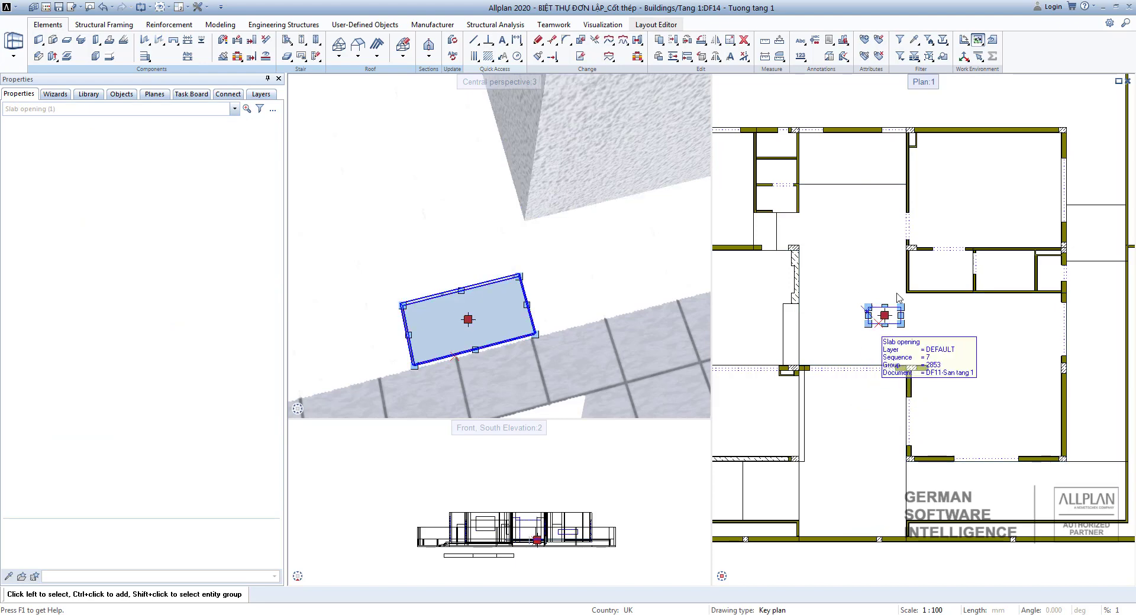
pyautogui.press('Delete')
pyautogui.scroll(-4, 900, 325)
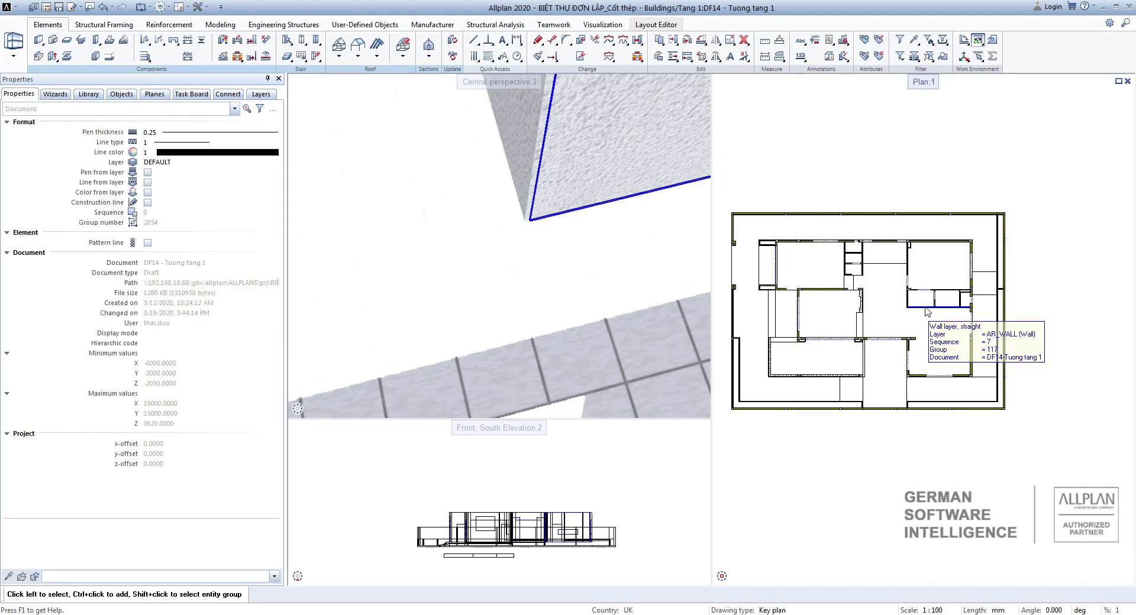
# Inspect the hatched niche wall in the plan and the surrounding rooms in the perspective view.
pyautogui.scroll(4, 920, 312)
pyautogui.scroll(-4, 915, 313)
pyautogui.scroll(6, 887, 304)
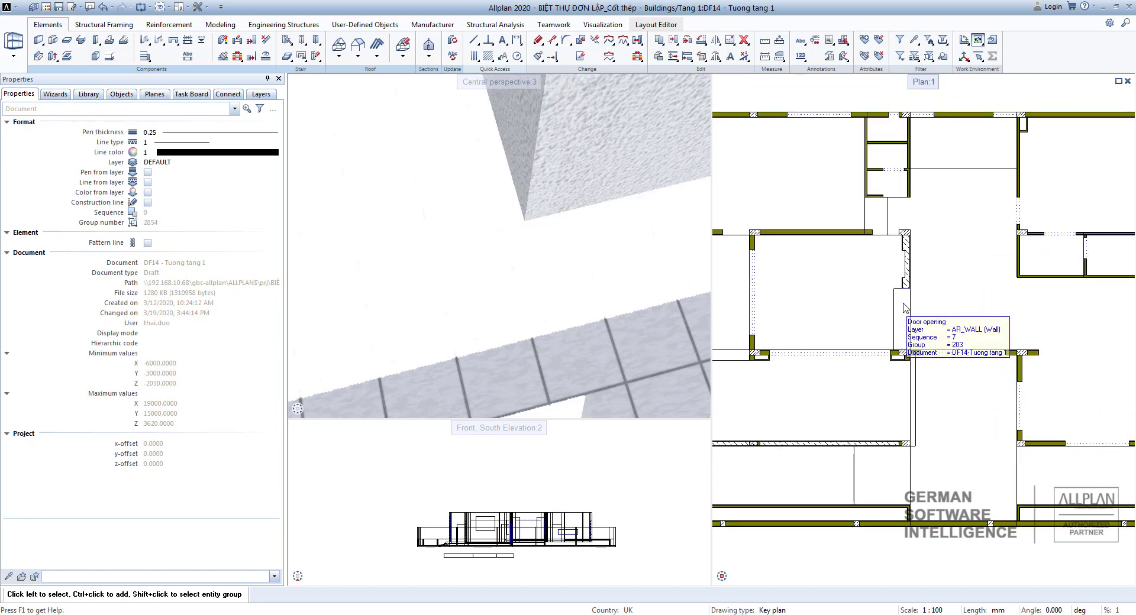
pyautogui.scroll(3, 908, 249)
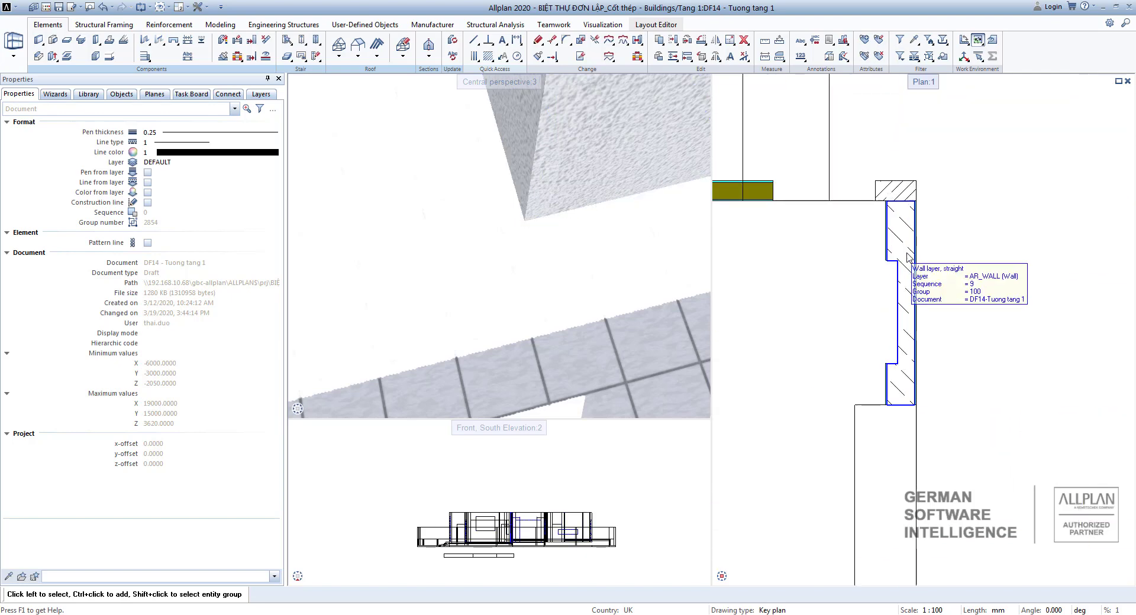
pyautogui.click(905, 289)
pyautogui.press('Escape')
pyautogui.scroll(-5, 887, 302)
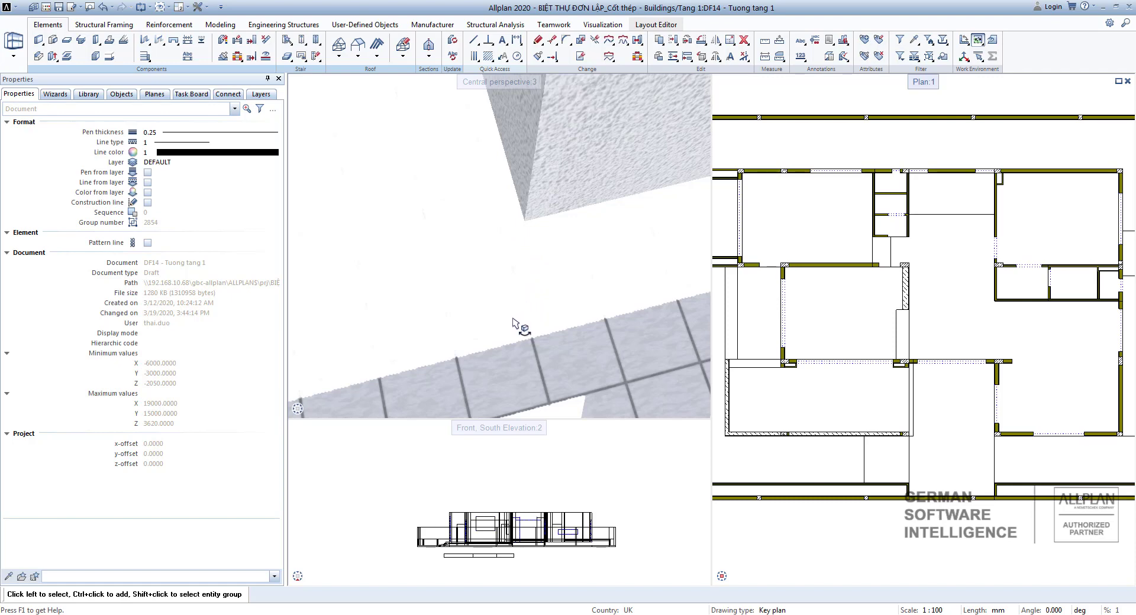
pyautogui.scroll(-5, 648, 270)
pyautogui.scroll(-4, 890, 311)
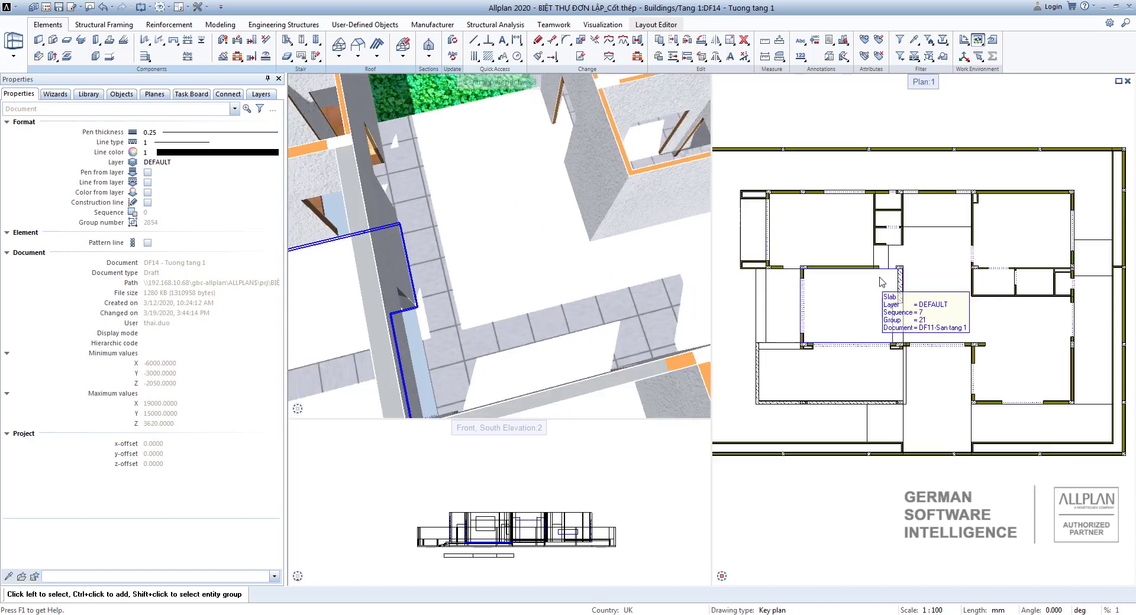
pyautogui.moveTo(888, 308); pyautogui.dragTo(932, 297, button='middle')
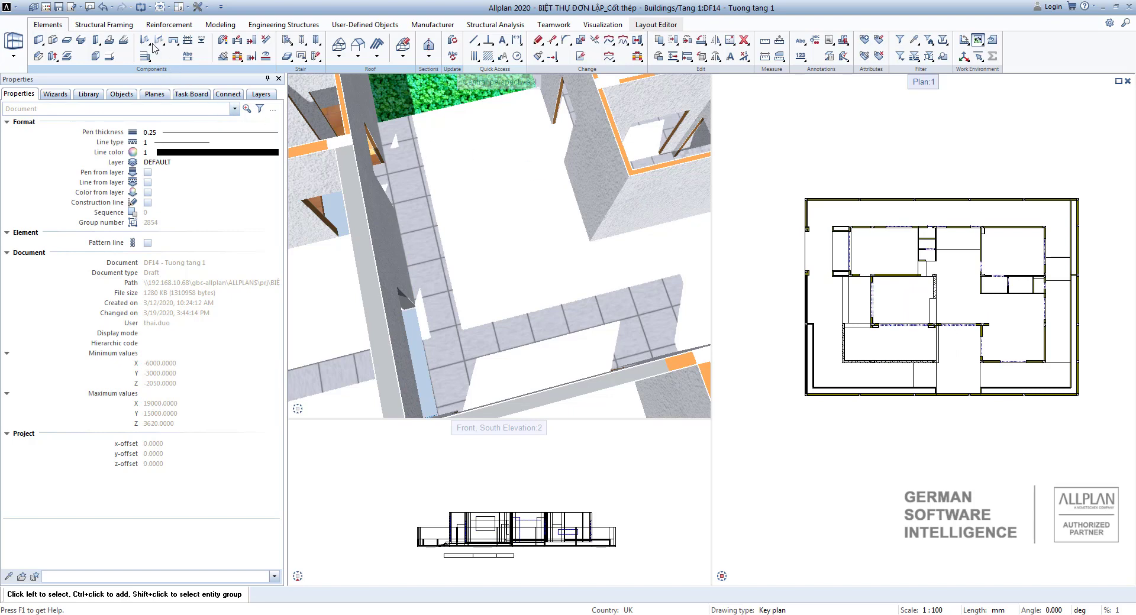
# Deactivate drawing files 11 San tang 1 and 14 Tuong tang 1 in the building structure and open only 13 Cot tang 1 as current.
pyautogui.scroll(-3, 775, 299)
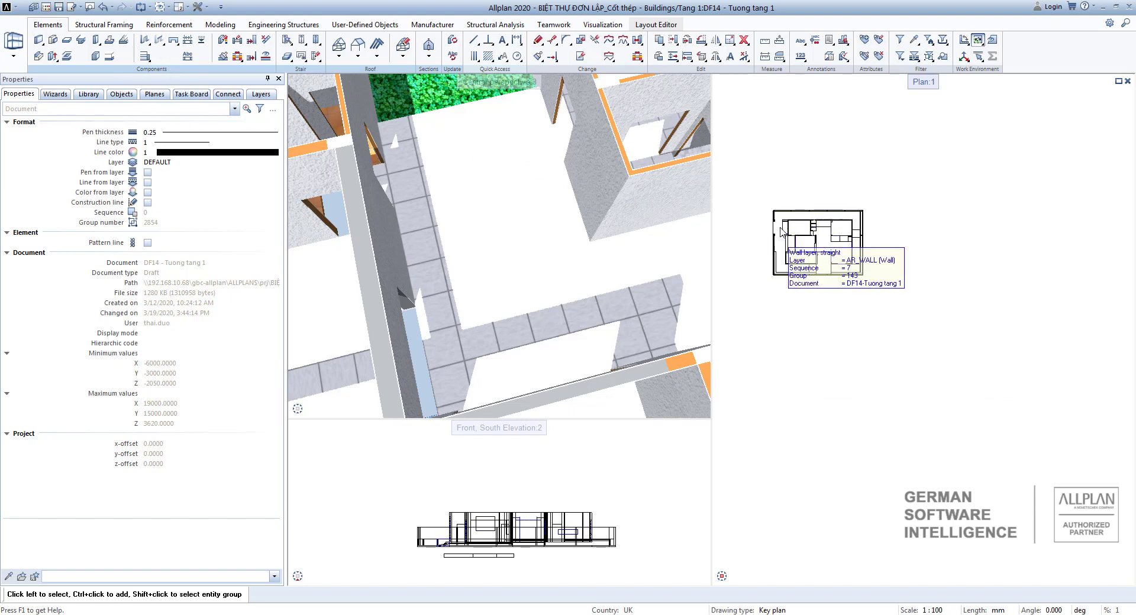
pyautogui.doubleClick(773, 294)
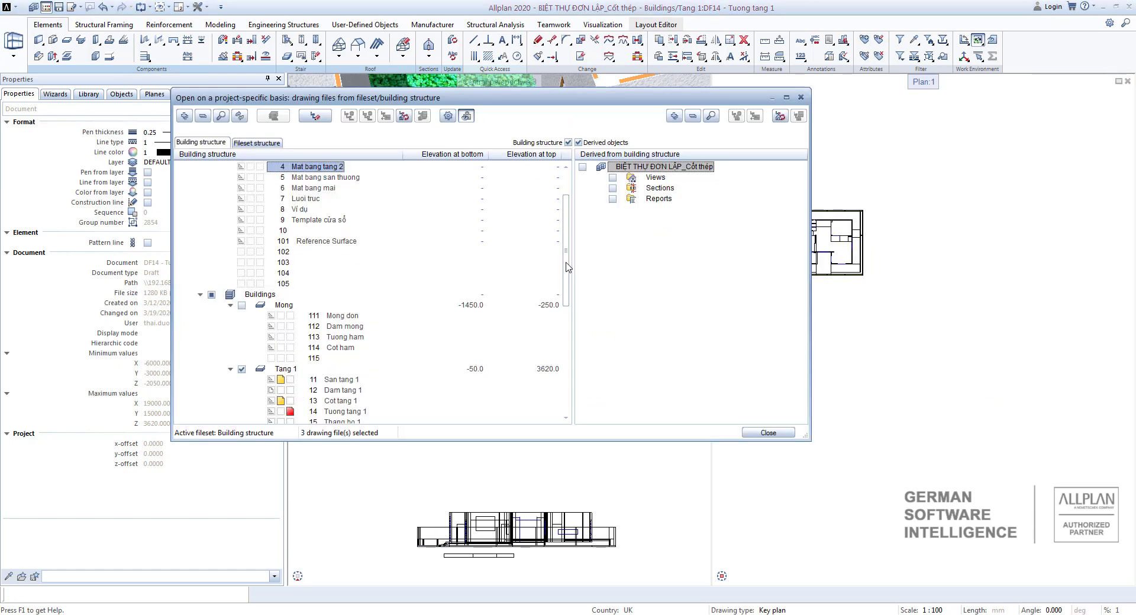
pyautogui.moveTo(566, 267); pyautogui.dragTo(569, 236)
pyautogui.scroll(-5, 307, 239)
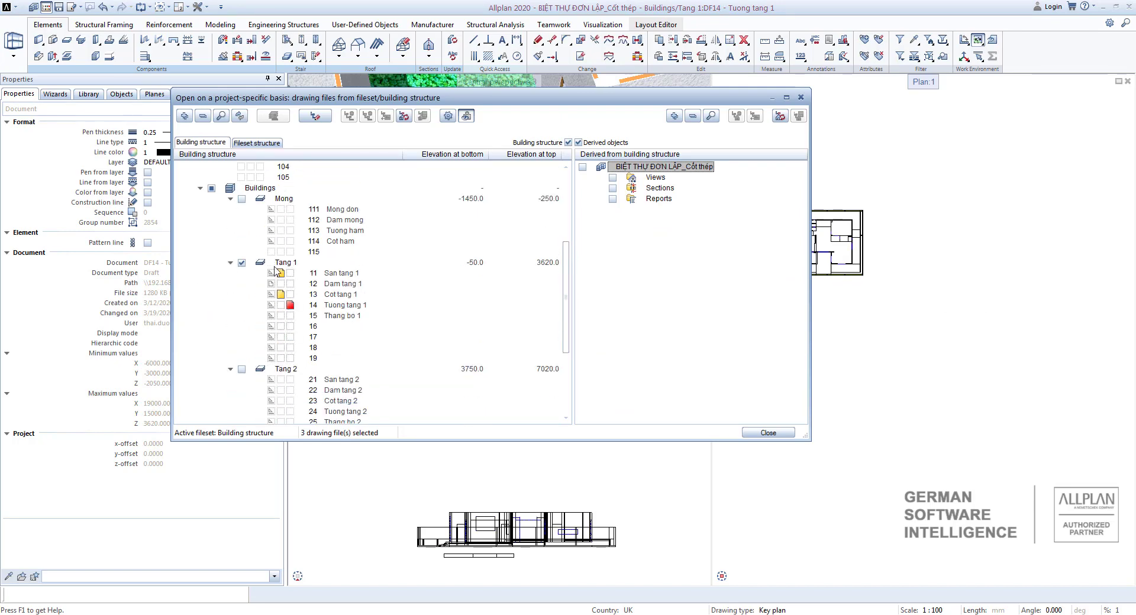
pyautogui.click(289, 305)
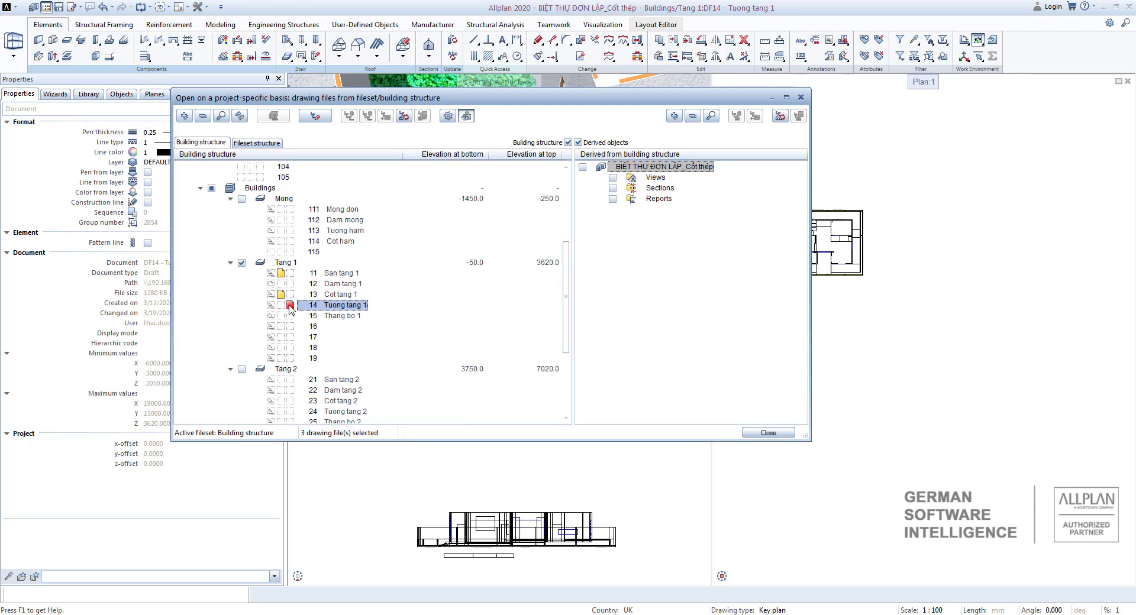
pyautogui.click(303, 273)
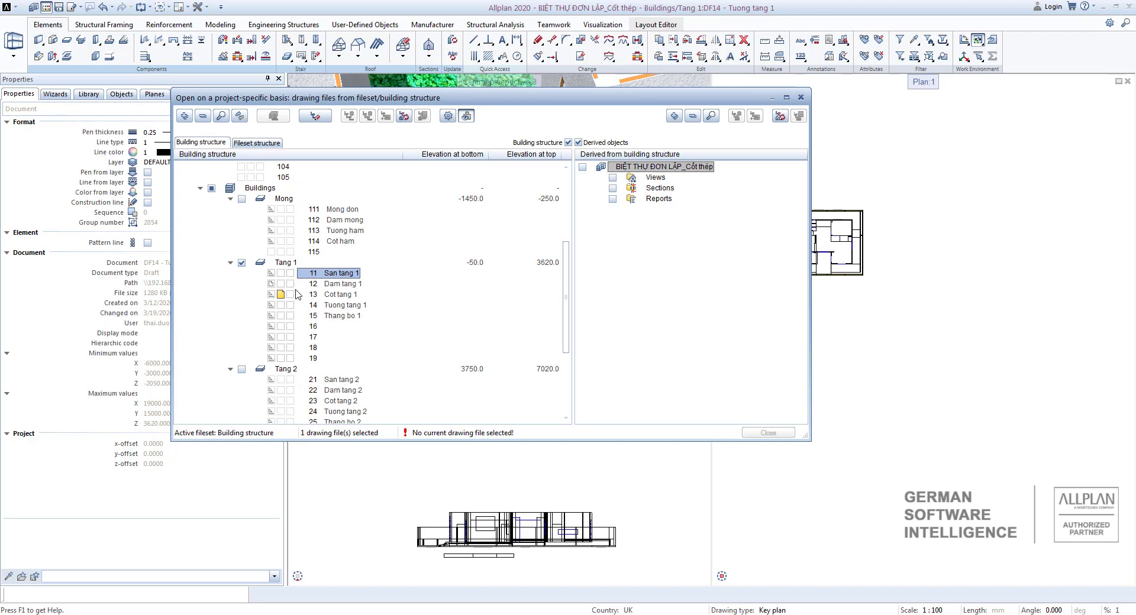
pyautogui.click(290, 294)
pyautogui.doubleClick(291, 295)
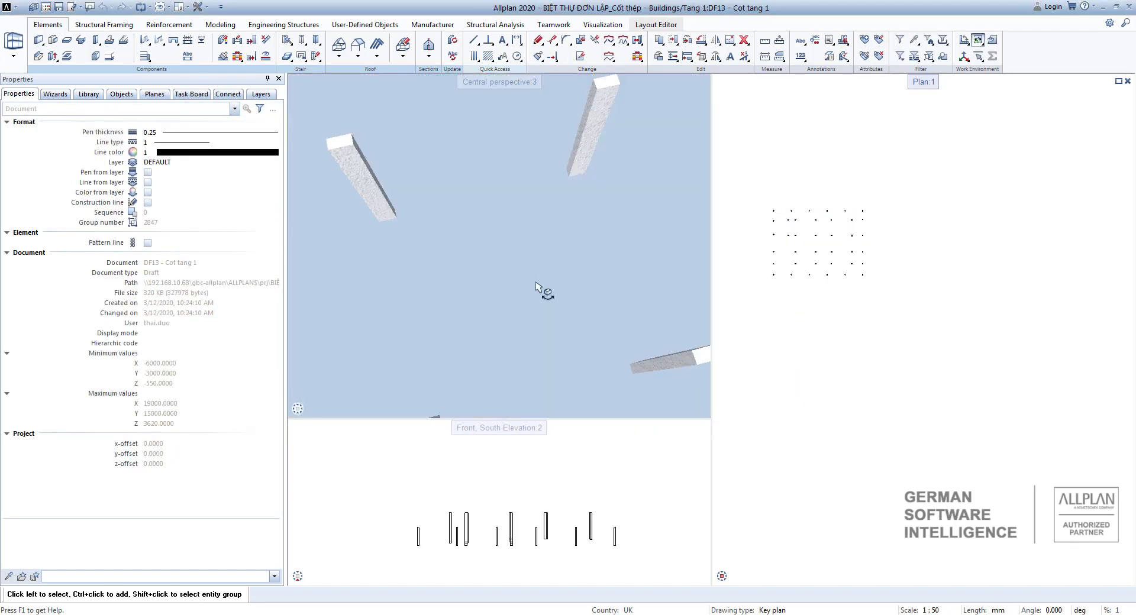
# Examine the ground-floor columns as a whole in the perspective and plan views.
pyautogui.scroll(-5, 545, 291)
pyautogui.moveTo(562, 271)
pyautogui.mouseDown()
pyautogui.moveTo(582, 266)
pyautogui.moveTo(664, 424)
pyautogui.moveTo(616, 355)
pyautogui.mouseUp()
pyautogui.scroll(4, 818, 239)
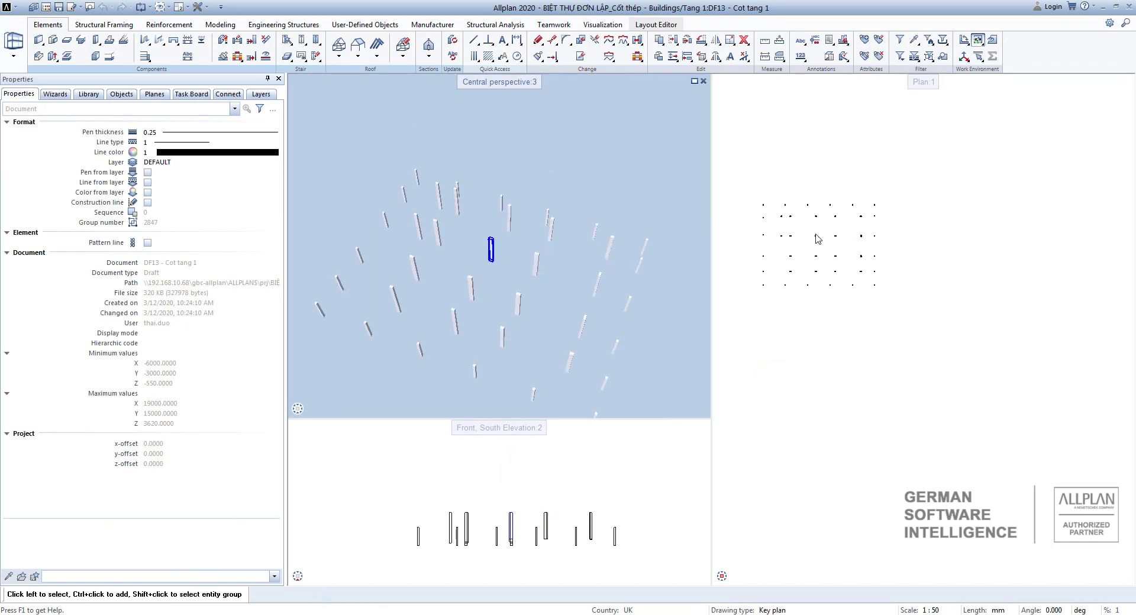
pyautogui.moveTo(846, 242); pyautogui.dragTo(914, 255, button='middle')
pyautogui.scroll(-1, 626, 300)
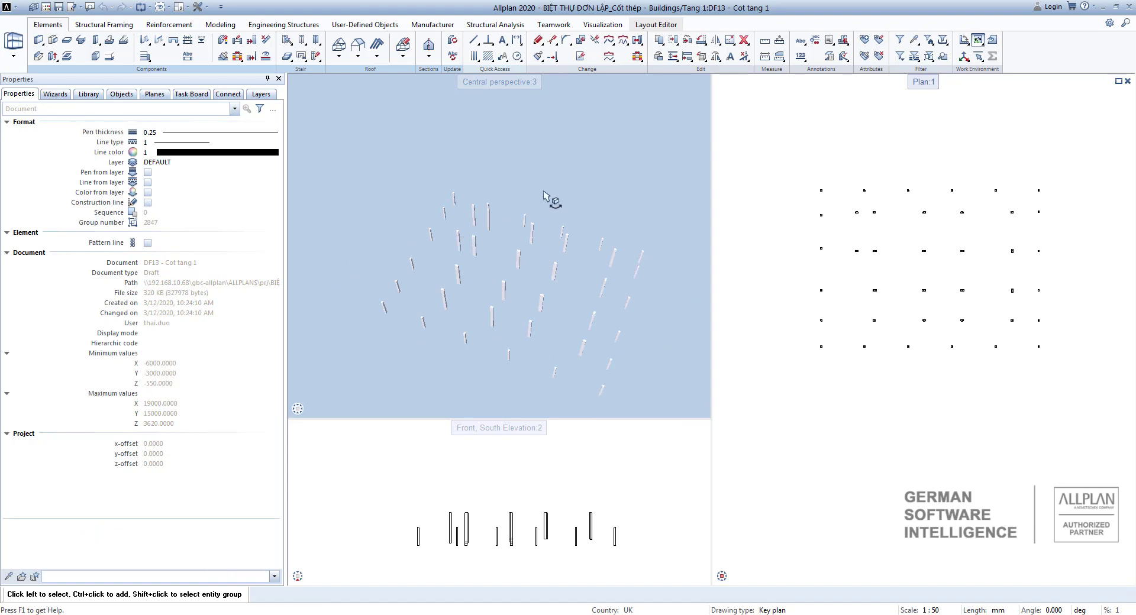
# Make drawing file 101 Reference Surface current in the building structure and deactivate 13 Cot tang 1.
pyautogui.press('F2')
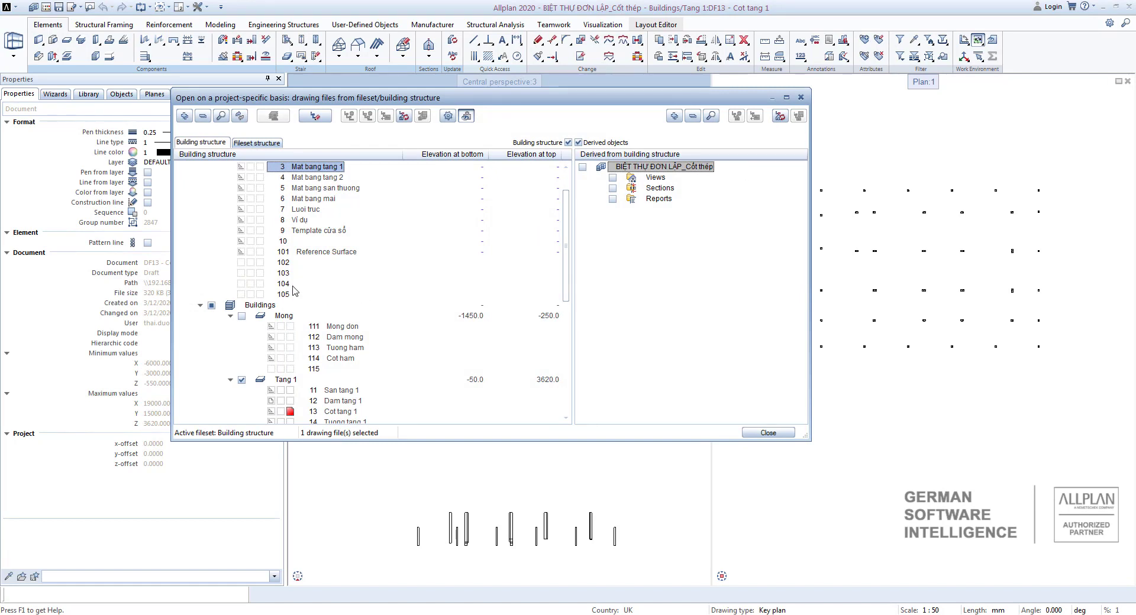
pyautogui.click(263, 252)
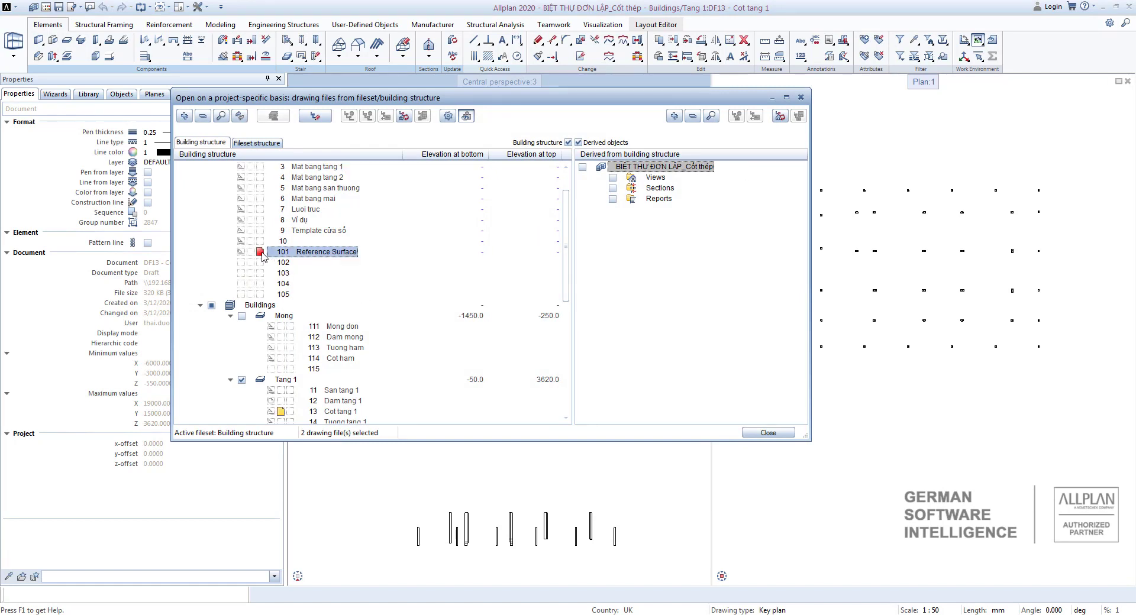
pyautogui.click(281, 412)
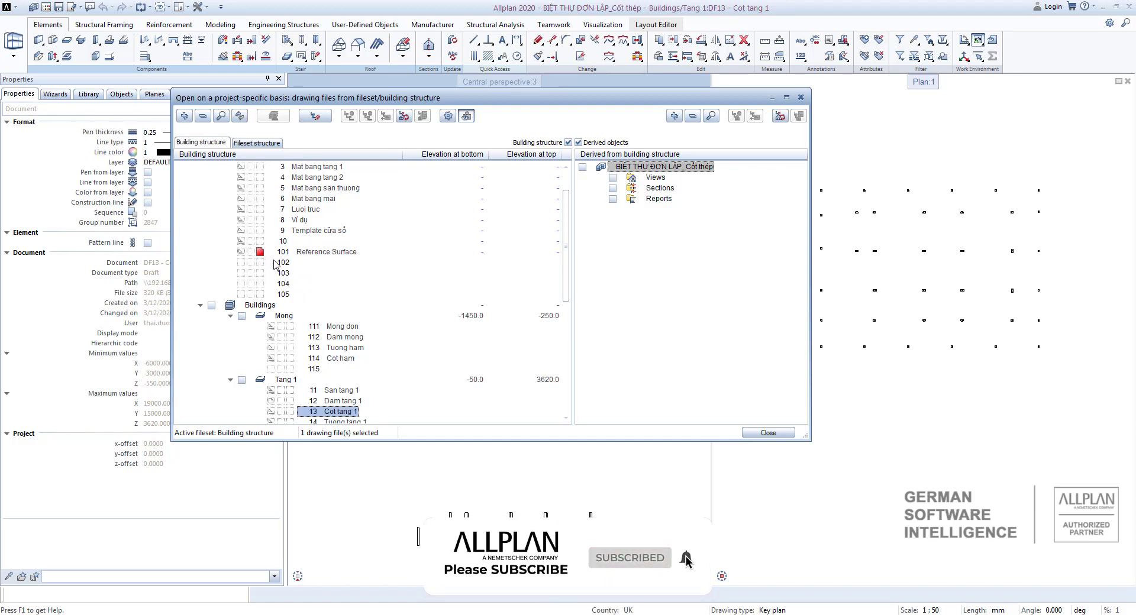
pyautogui.press('Escape')
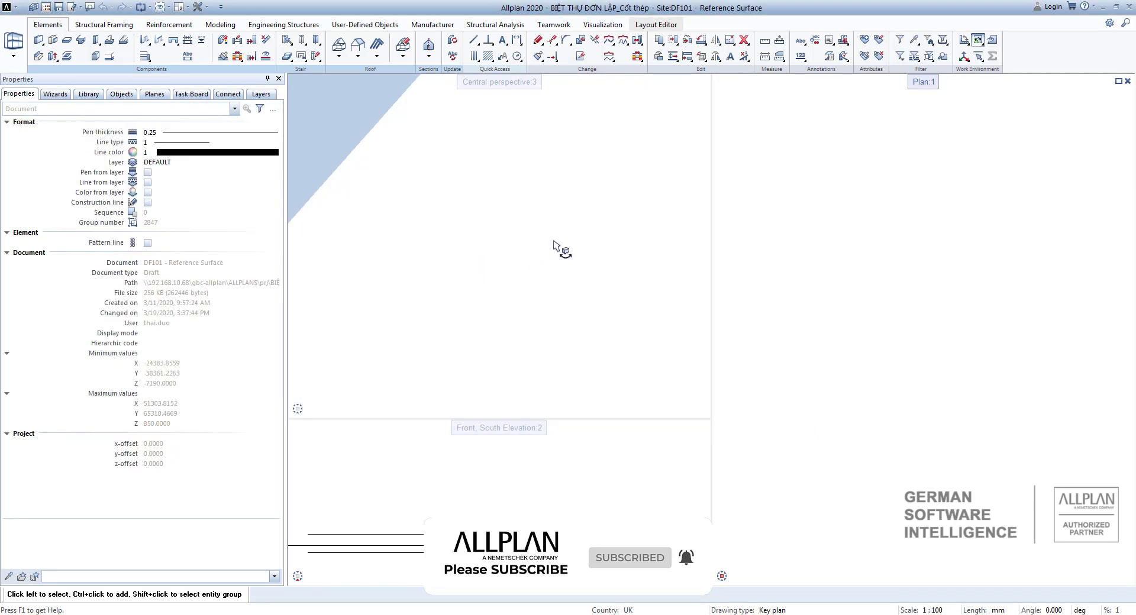
# Examine the stacked 3D surfaces of the Reference Surface drawing file in the perspective and plan views.
pyautogui.scroll(-5, 556, 246)
pyautogui.moveTo(593, 244); pyautogui.dragTo(242, 432)
pyautogui.click(891, 257)
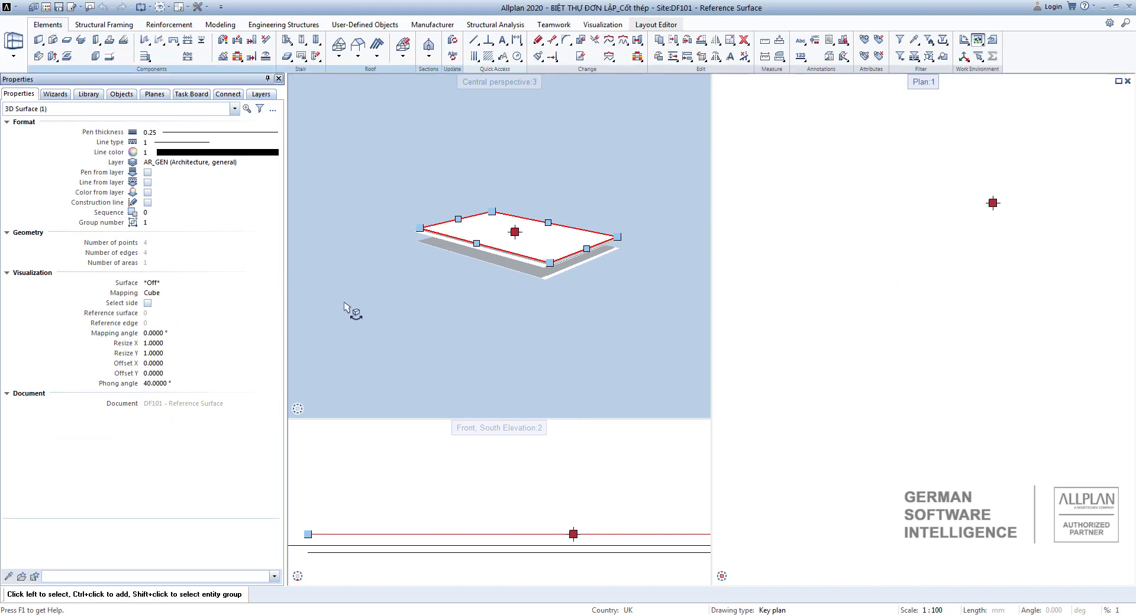
pyautogui.press('Escape')
pyautogui.scroll(-3, 844, 265)
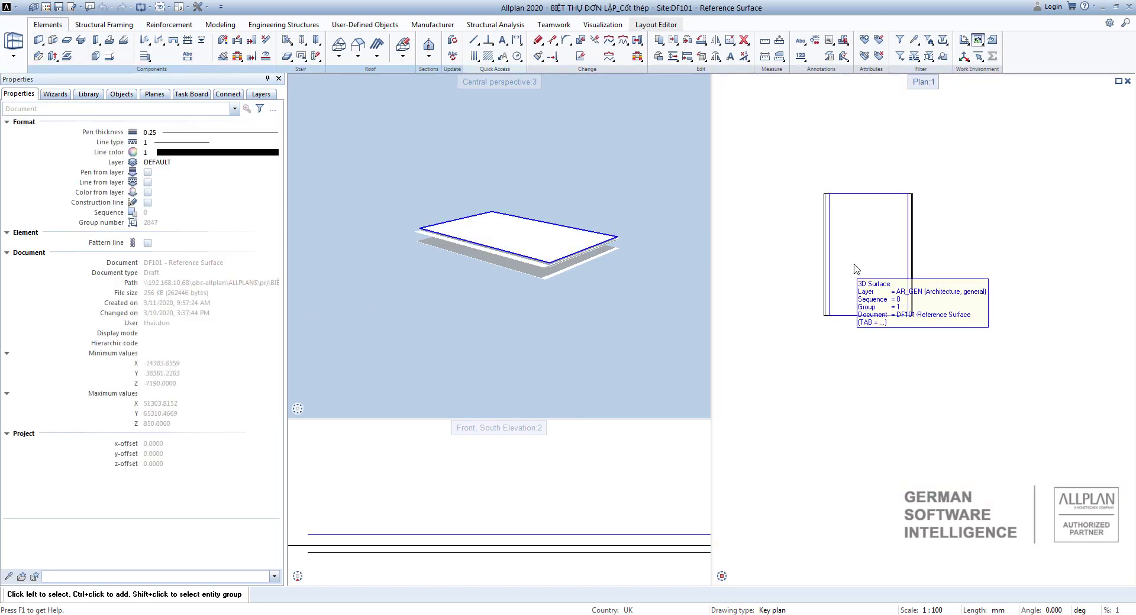
# Open drawing file 13 Cot tang 1 in the background while keeping 101 Reference Surface current.
pyautogui.doubleClick(811, 307)
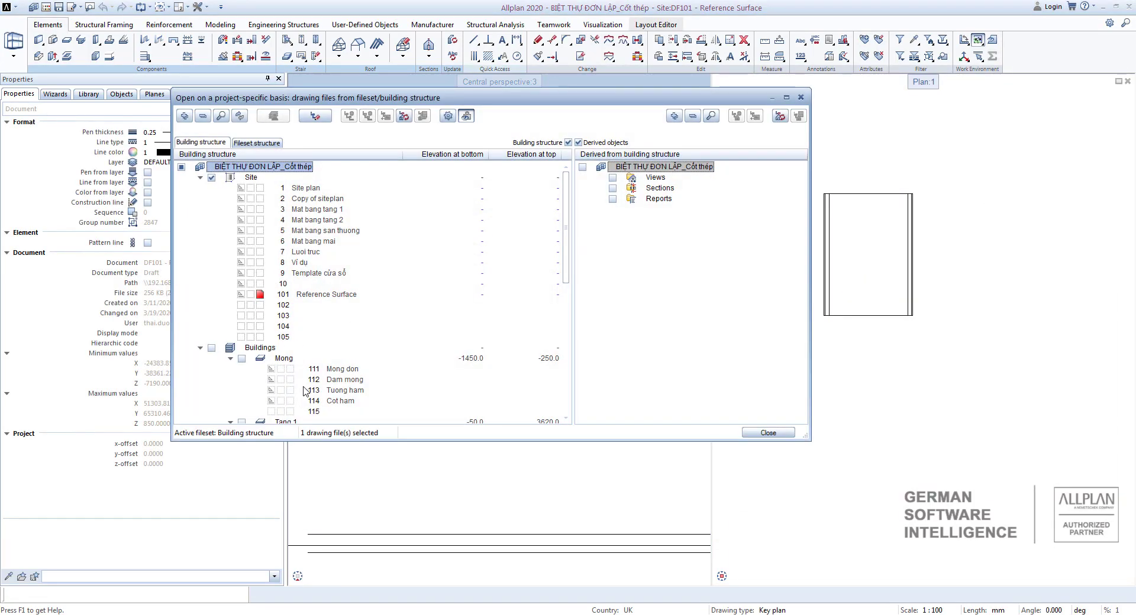
pyautogui.scroll(-3, 298, 388)
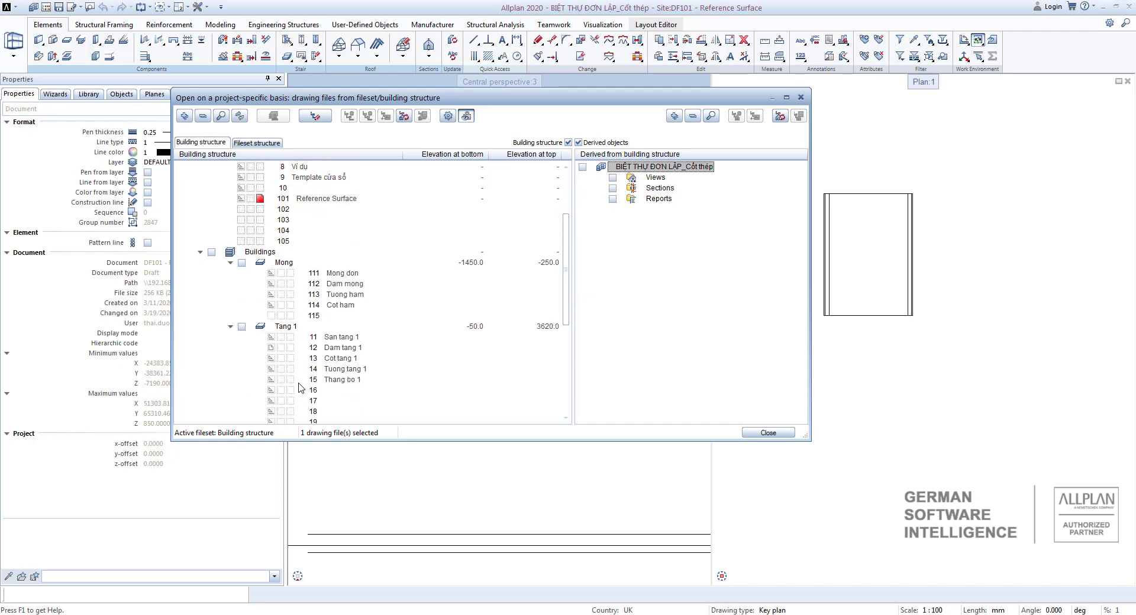
pyautogui.click(282, 359)
pyautogui.press('Escape')
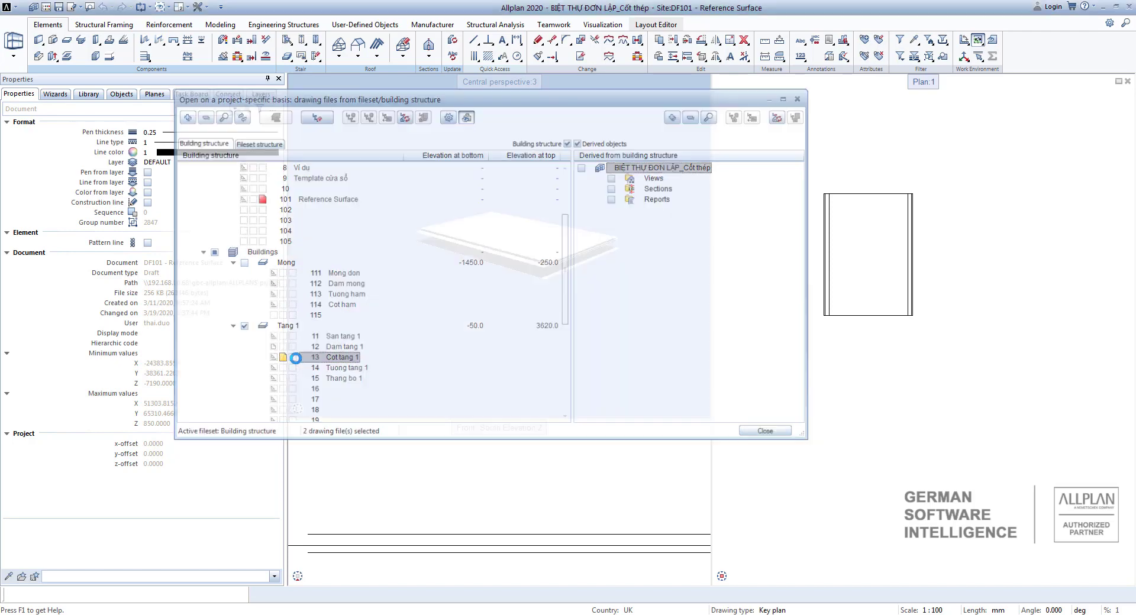
# Examine how the columns sit relative to the reference surfaces in the perspective view.
pyautogui.scroll(6, 524, 218)
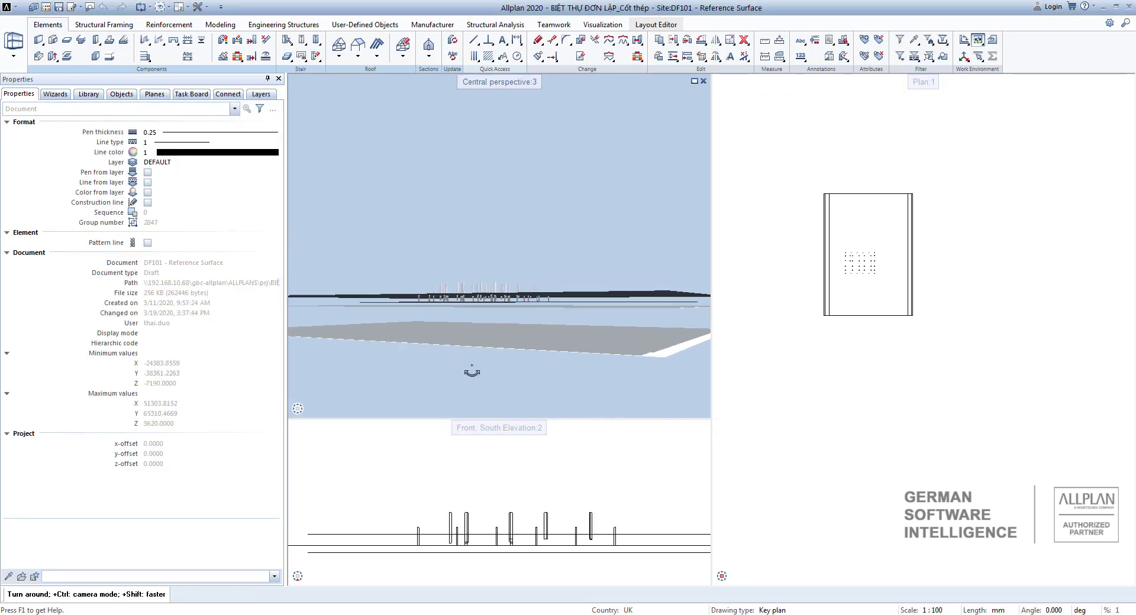
pyautogui.scroll(2, 474, 281)
pyautogui.scroll(-1, 506, 284)
pyautogui.scroll(1, 506, 284)
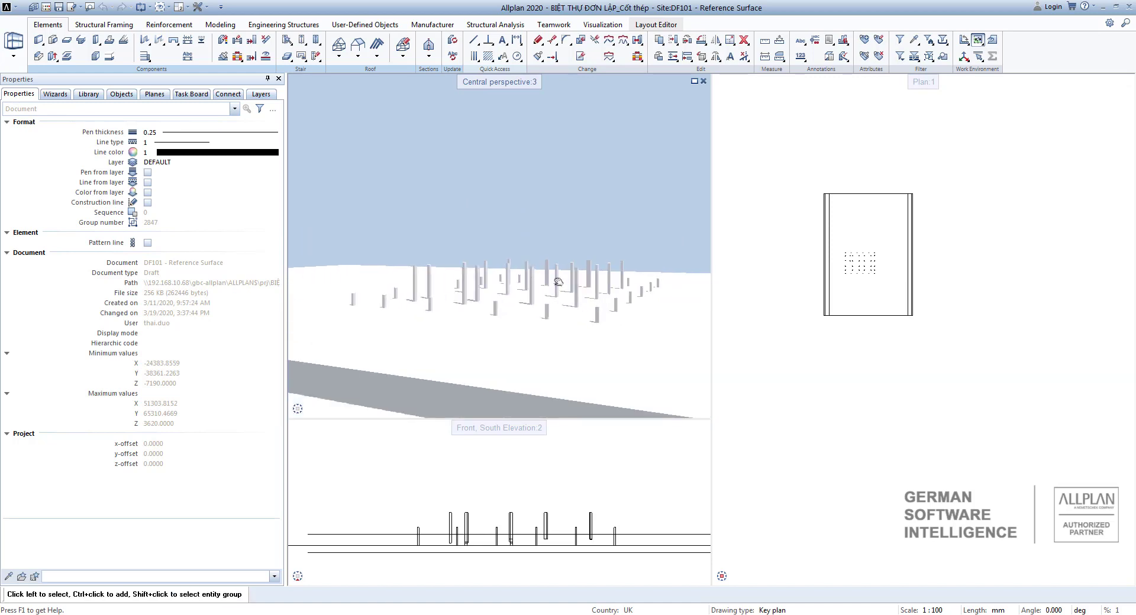
pyautogui.moveTo(506, 284)
pyautogui.mouseDown(button='middle')
pyautogui.moveTo(534, 228)
pyautogui.moveTo(511, 269)
pyautogui.mouseUp(button='middle')
pyautogui.scroll(-2, 512, 271)
pyautogui.moveTo(585, 309); pyautogui.dragTo(595, 96)
pyautogui.moveTo(560, 210); pyautogui.dragTo(545, 325, button='middle')
pyautogui.scroll(-4, 578, 261)
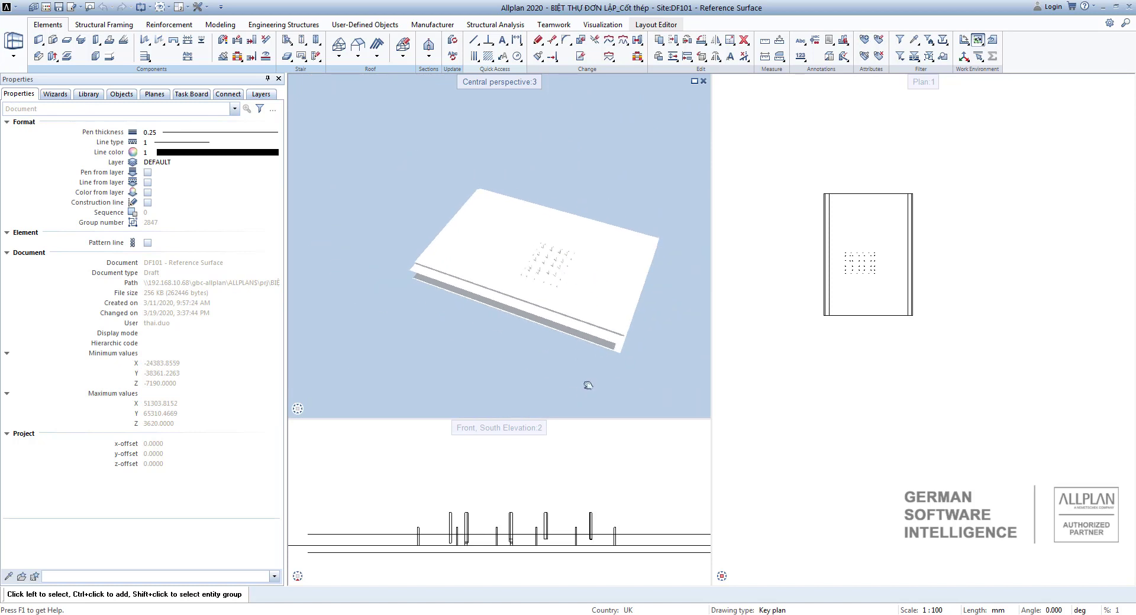
pyautogui.moveTo(586, 385); pyautogui.dragTo(586, 305, button='middle')
# Move the uppermost 3D surface vertically in the front elevation to above the columns, at an elevation of about 6470 mm.
pyautogui.scroll(3, 592, 503)
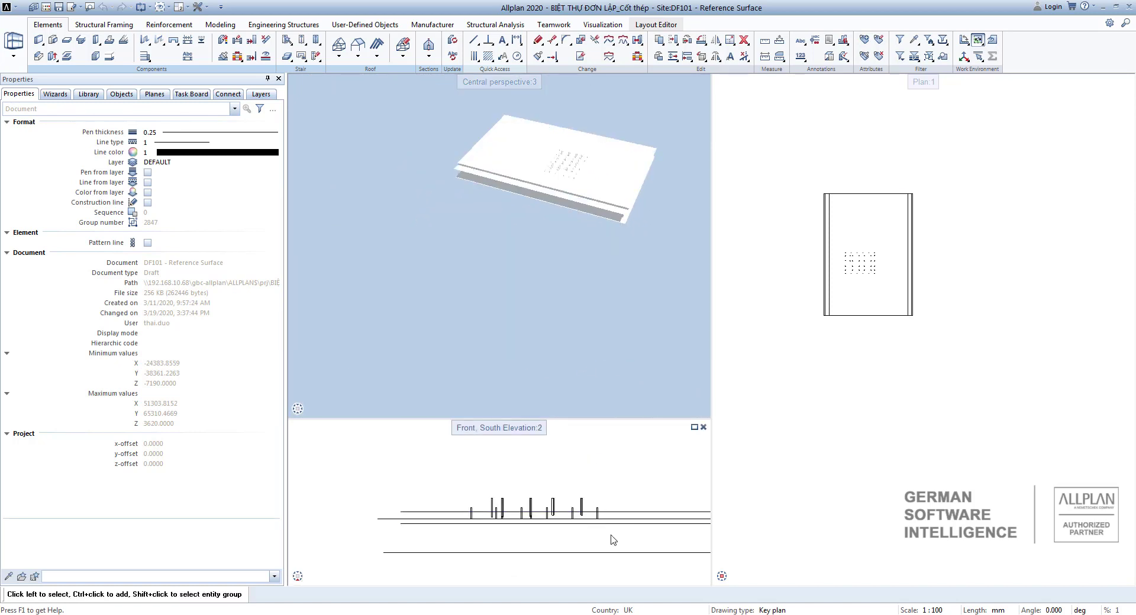
pyautogui.click(620, 528)
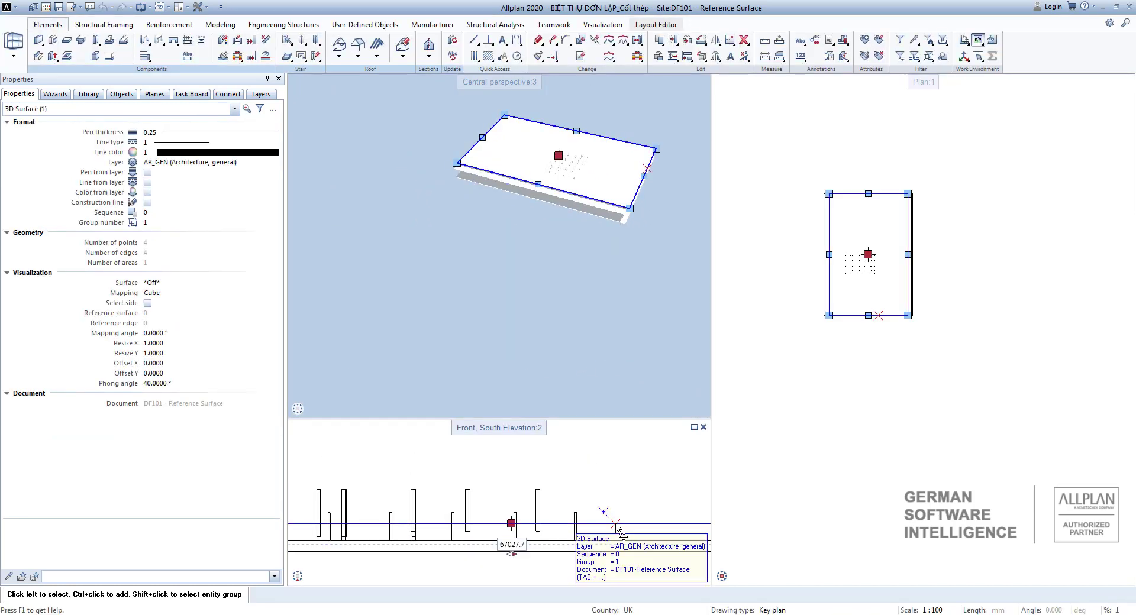
pyautogui.click(618, 529)
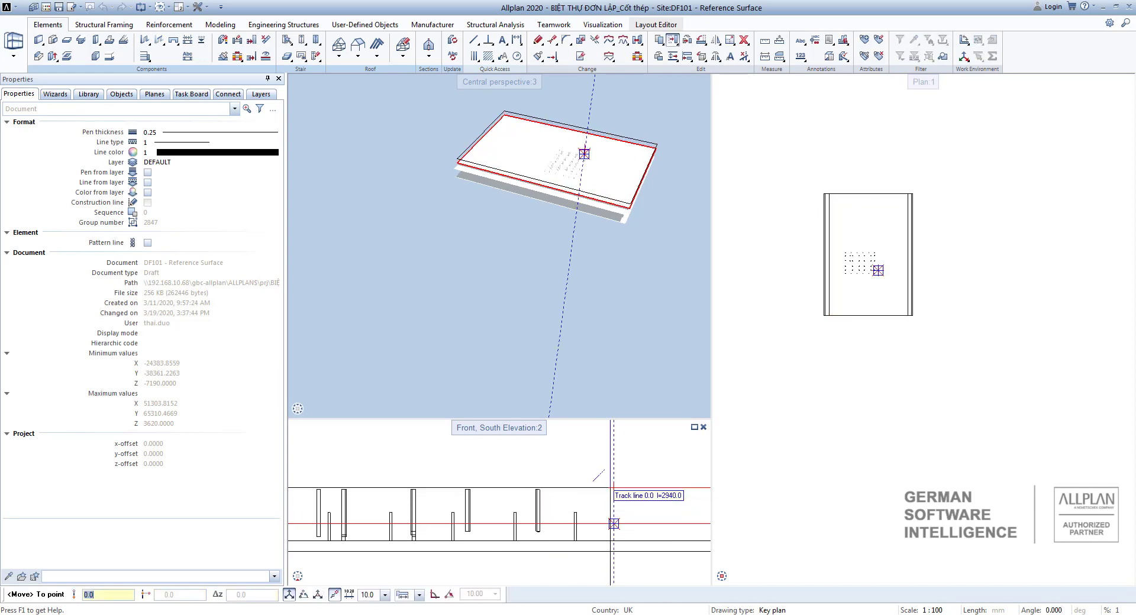
pyautogui.click(613, 524)
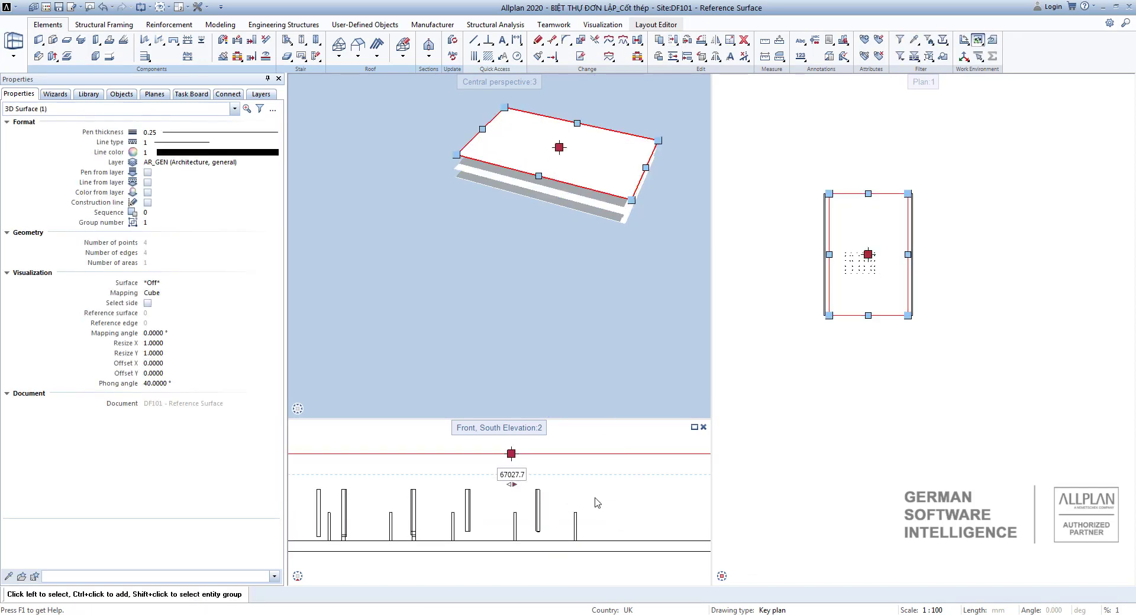
pyautogui.press('Escape')
# Inspect the raised surface's position above the columns in the front elevation and plan.
pyautogui.scroll(-3, 592, 509)
pyautogui.scroll(3, 887, 266)
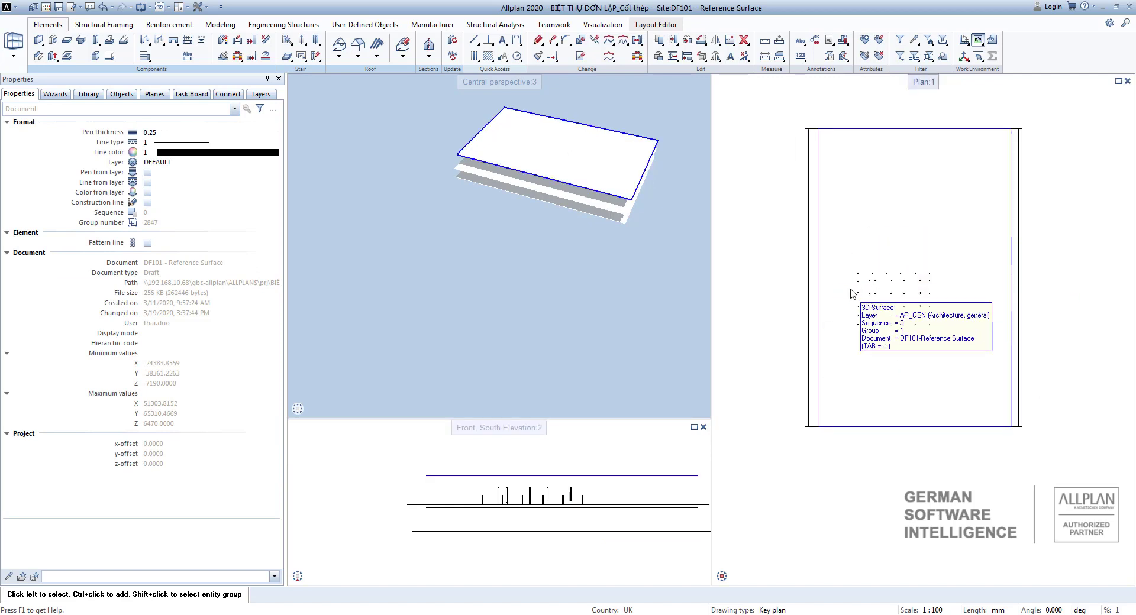
pyautogui.moveTo(554, 525); pyautogui.dragTo(511, 520, button='middle')
pyautogui.scroll(2, 481, 472)
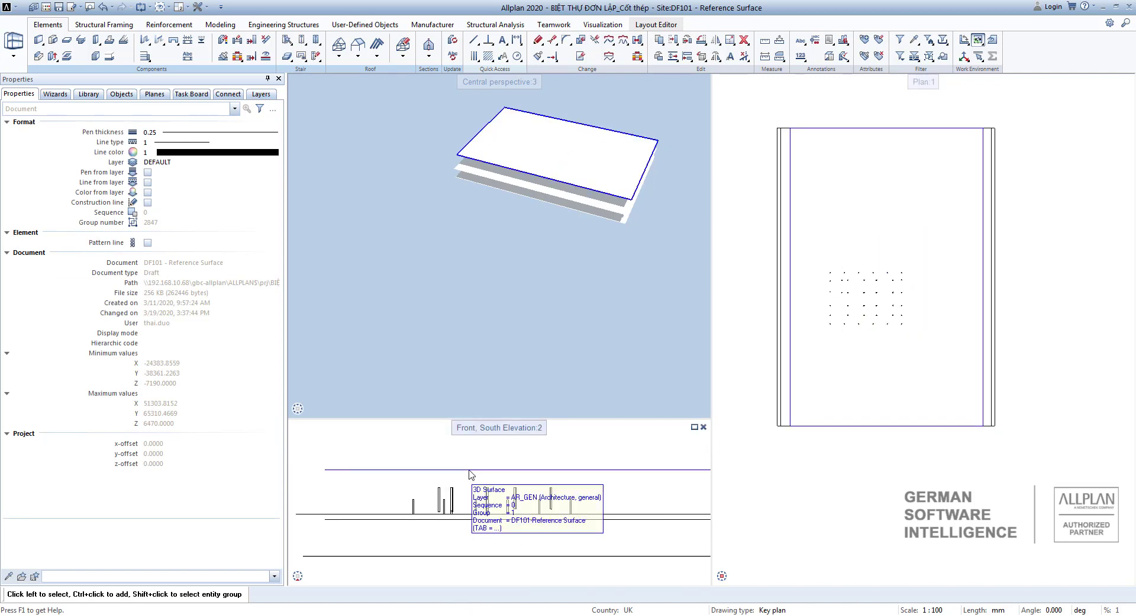
pyautogui.scroll(-2, 476, 460)
pyautogui.scroll(2, 497, 468)
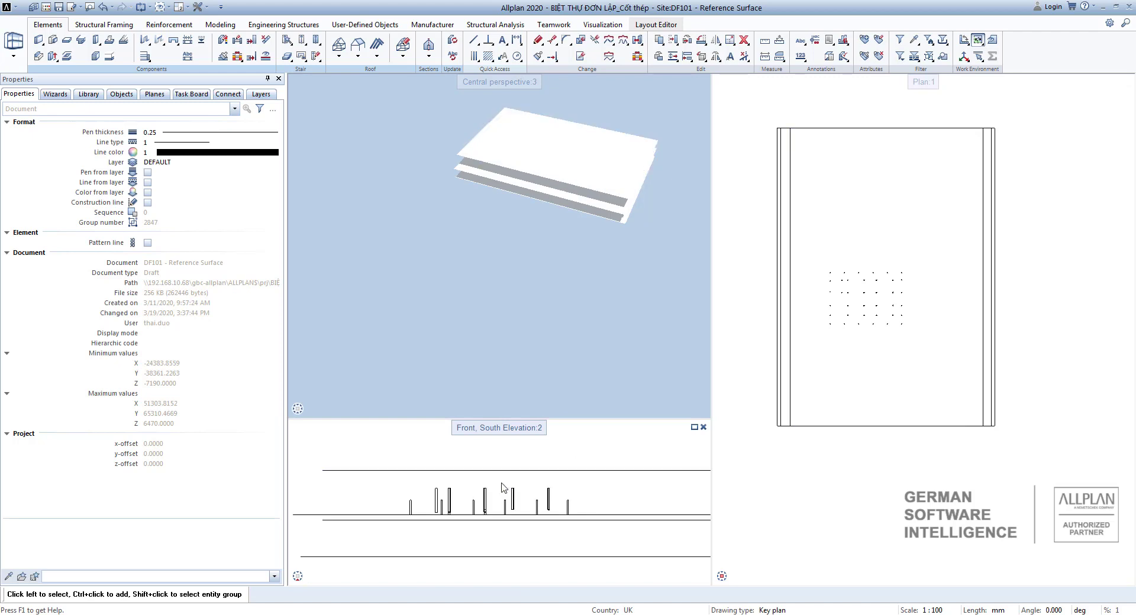
pyautogui.scroll(-2, 503, 487)
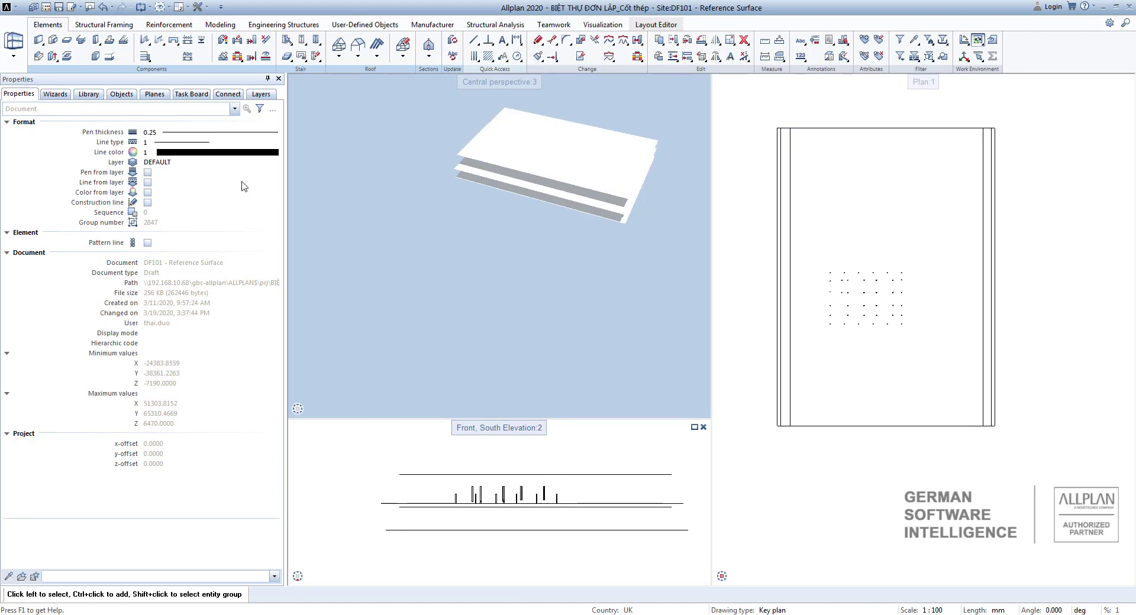
# Insert the raised 3D surface as a reference surface in the Foundation level of the plane model.
pyautogui.click(157, 97)
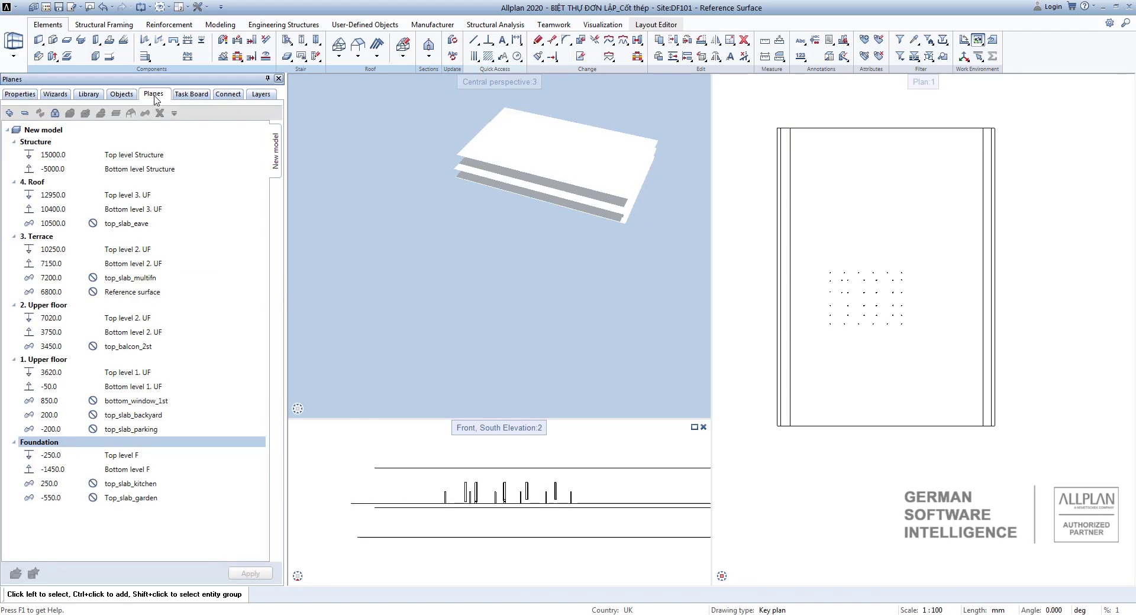
pyautogui.click(603, 475)
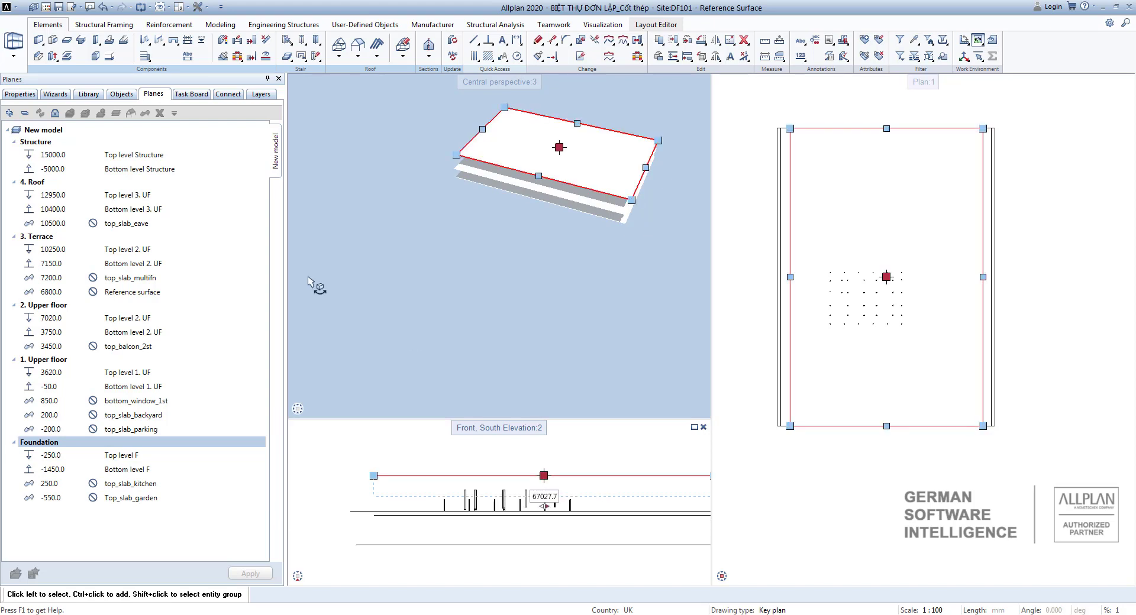
pyautogui.press('Escape')
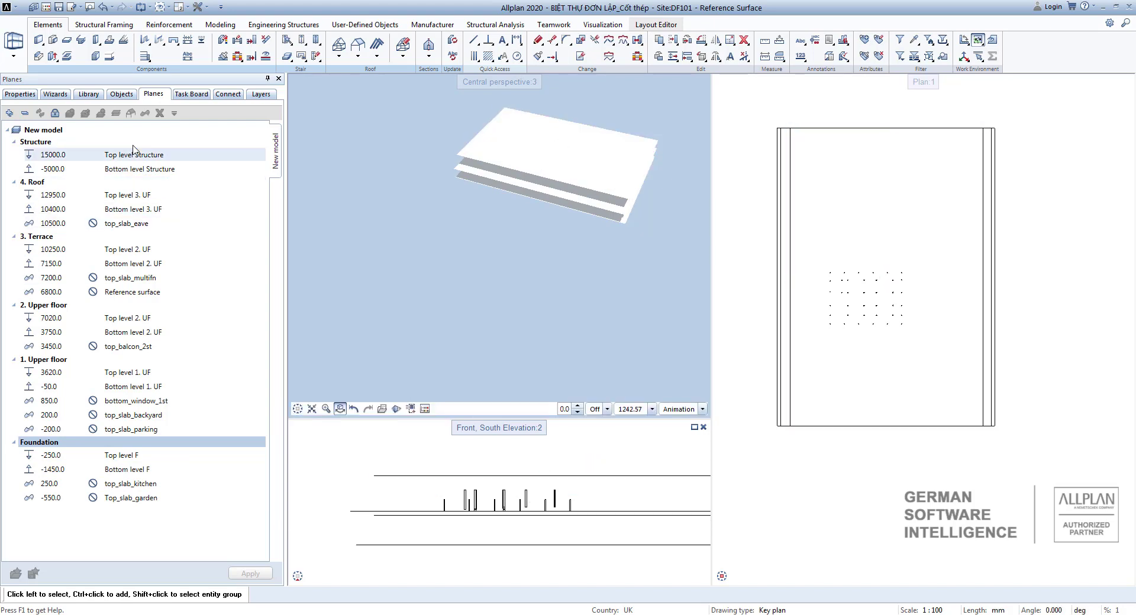
pyautogui.click(55, 113)
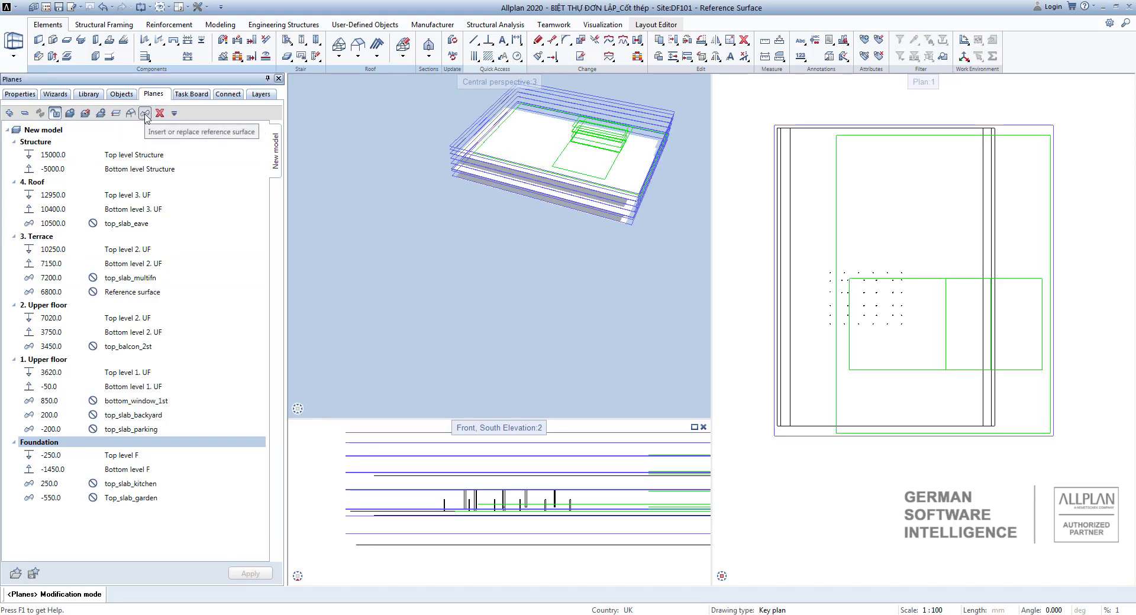
pyautogui.click(145, 113)
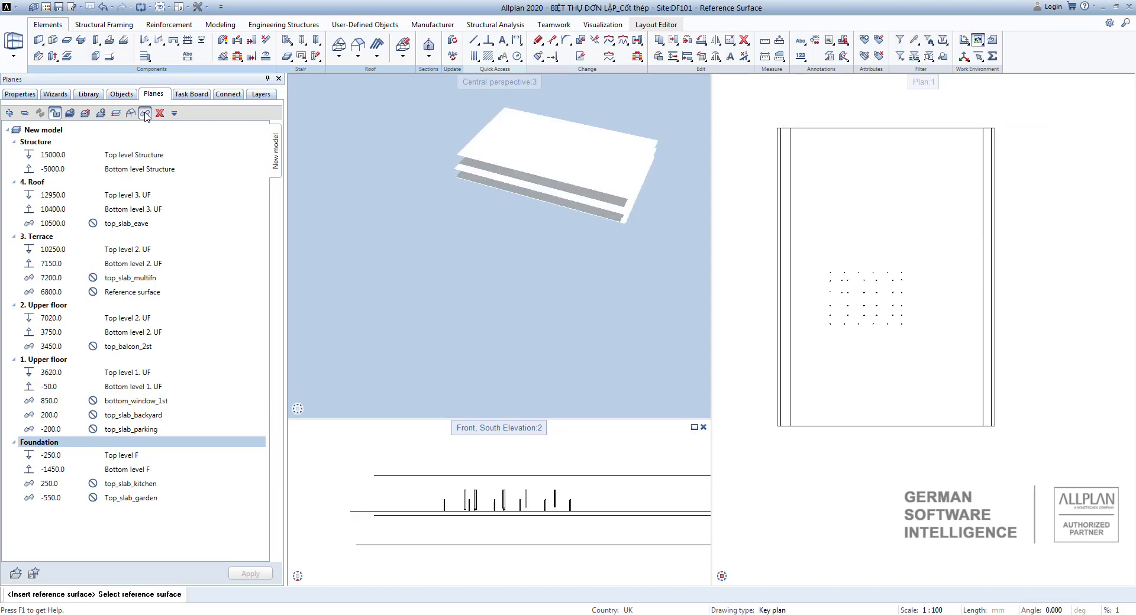
pyautogui.click(605, 479)
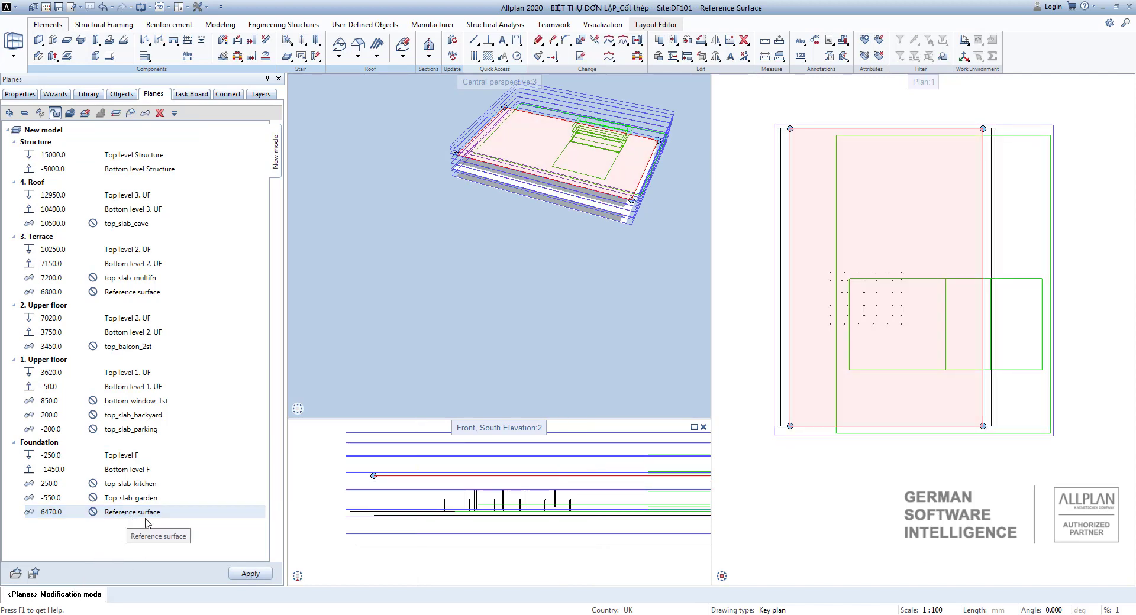
# Rename the new Foundation reference surface "địinh vị" and apply it as an upper plane in the plane model.
pyautogui.doubleClick(139, 514)
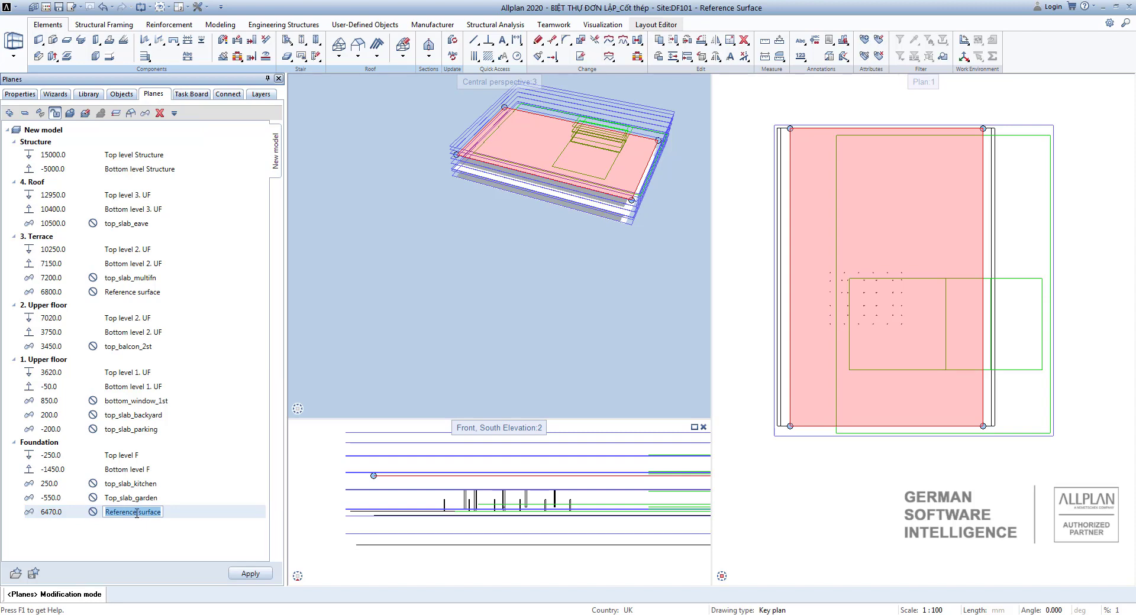
pyautogui.write('dinh v')
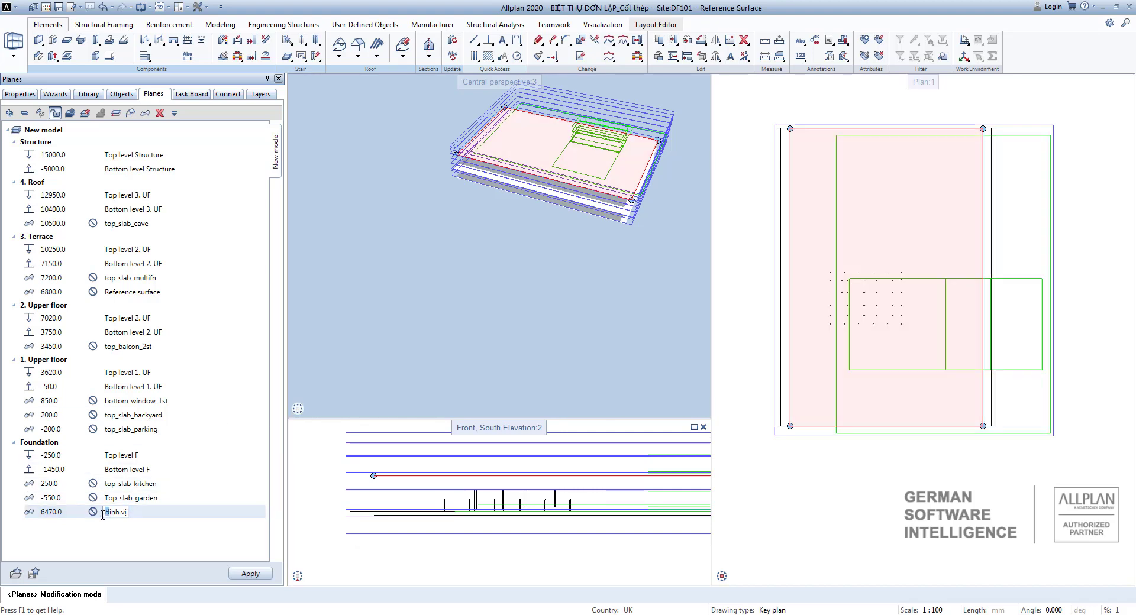
pyautogui.write('i')
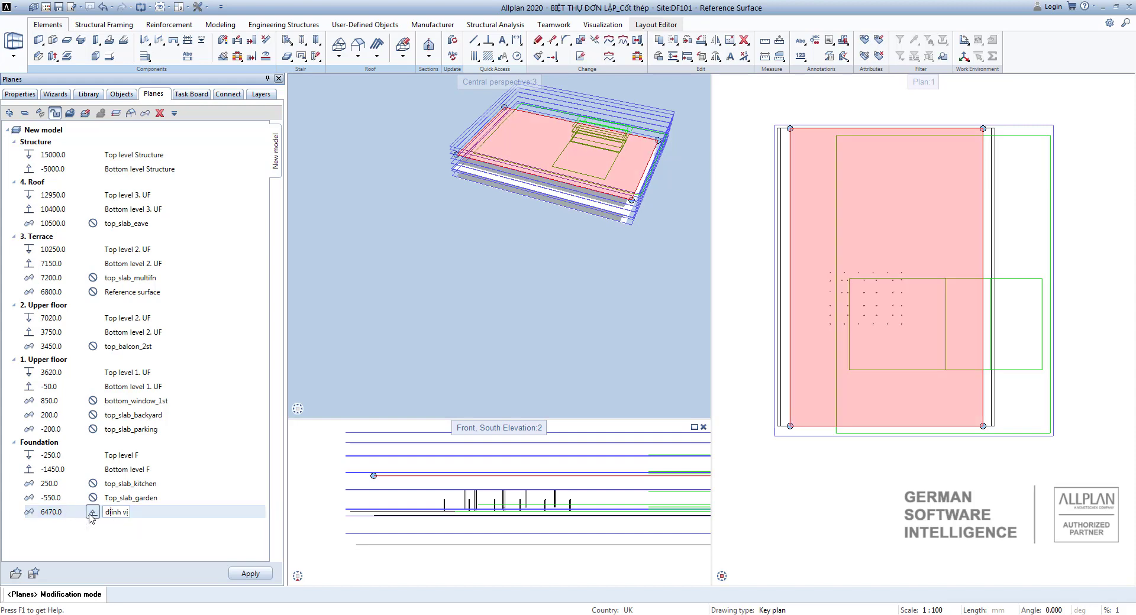
pyautogui.click(91, 513)
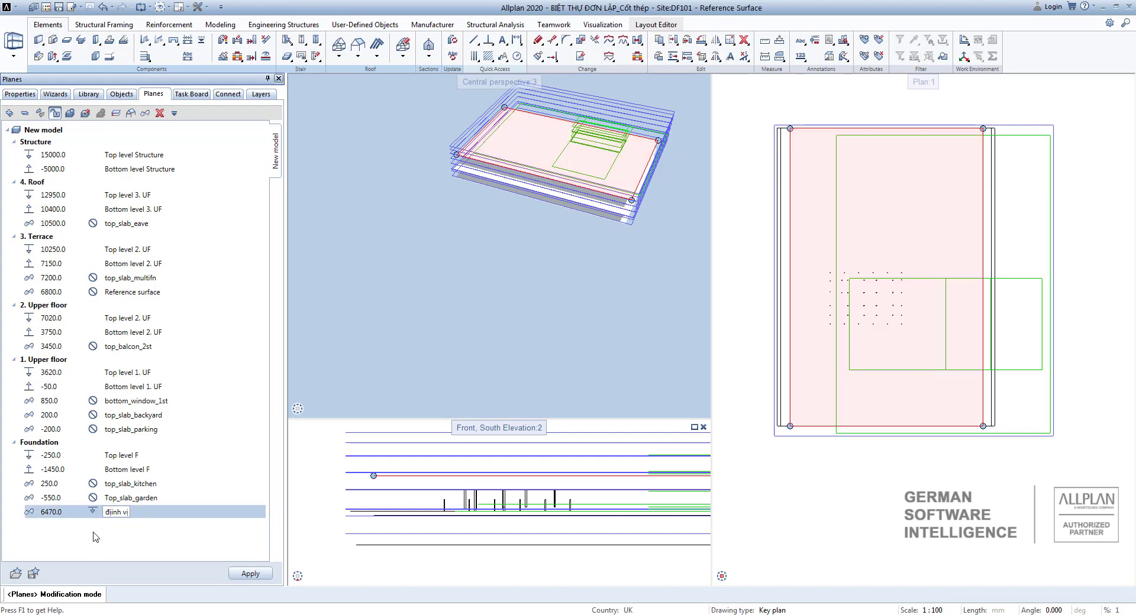
pyautogui.click(250, 573)
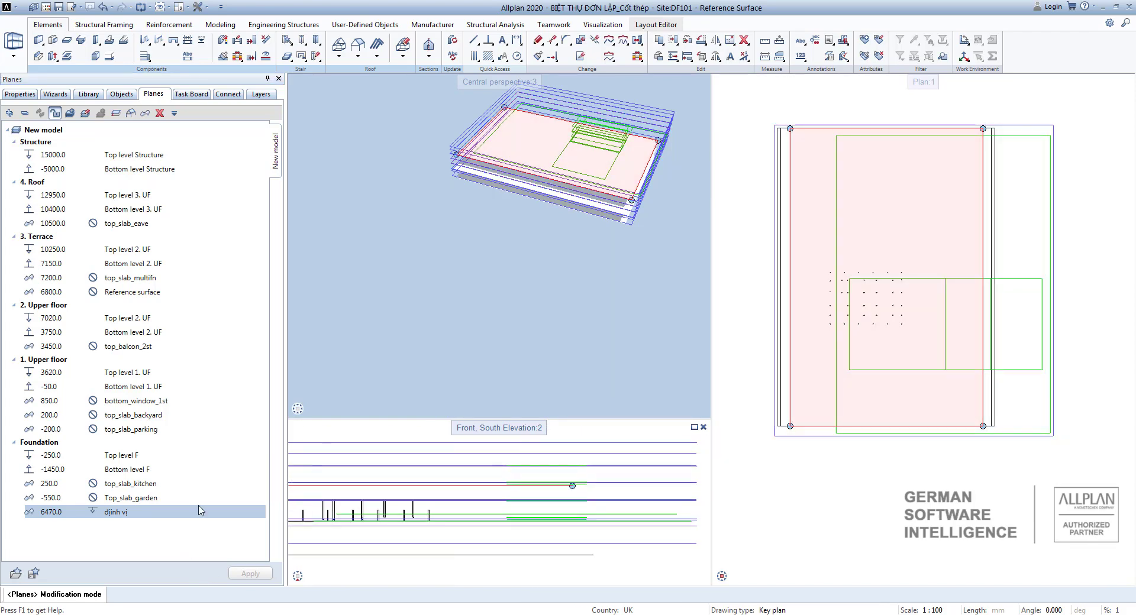
pyautogui.click(55, 113)
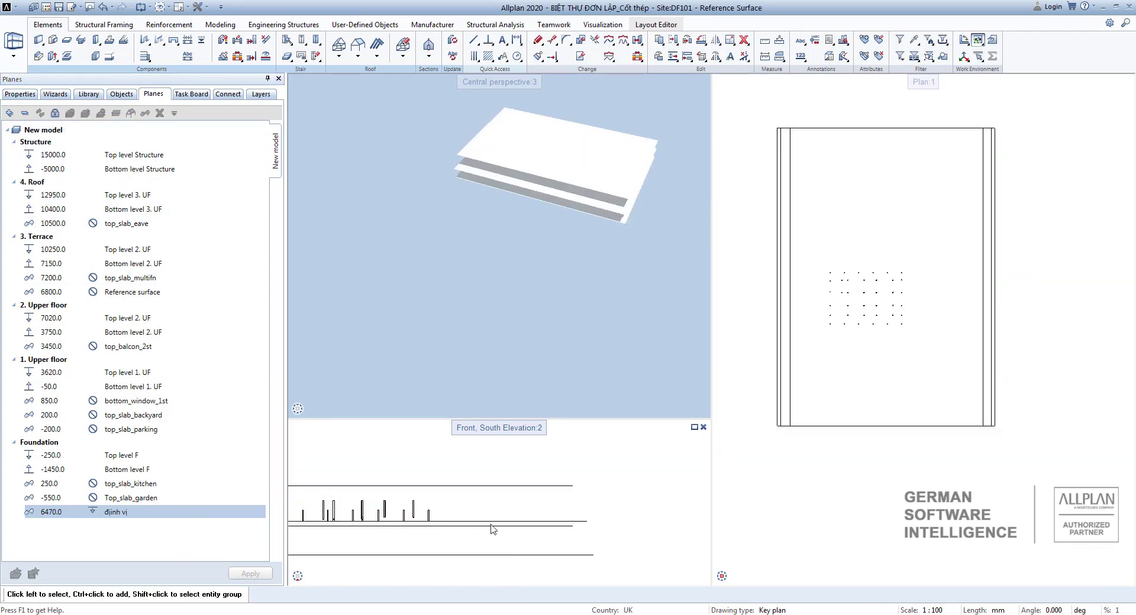
pyautogui.moveTo(491, 530); pyautogui.dragTo(559, 503, button='middle')
pyautogui.moveTo(610, 383); pyautogui.dragTo(571, 349, button='middle')
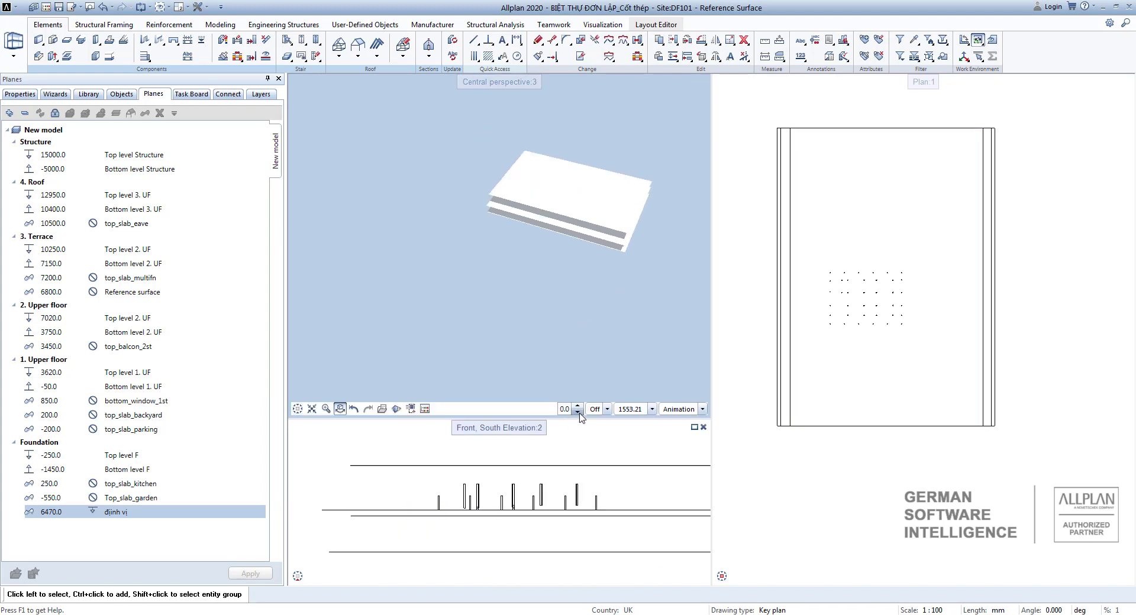
pyautogui.scroll(-1, 583, 425)
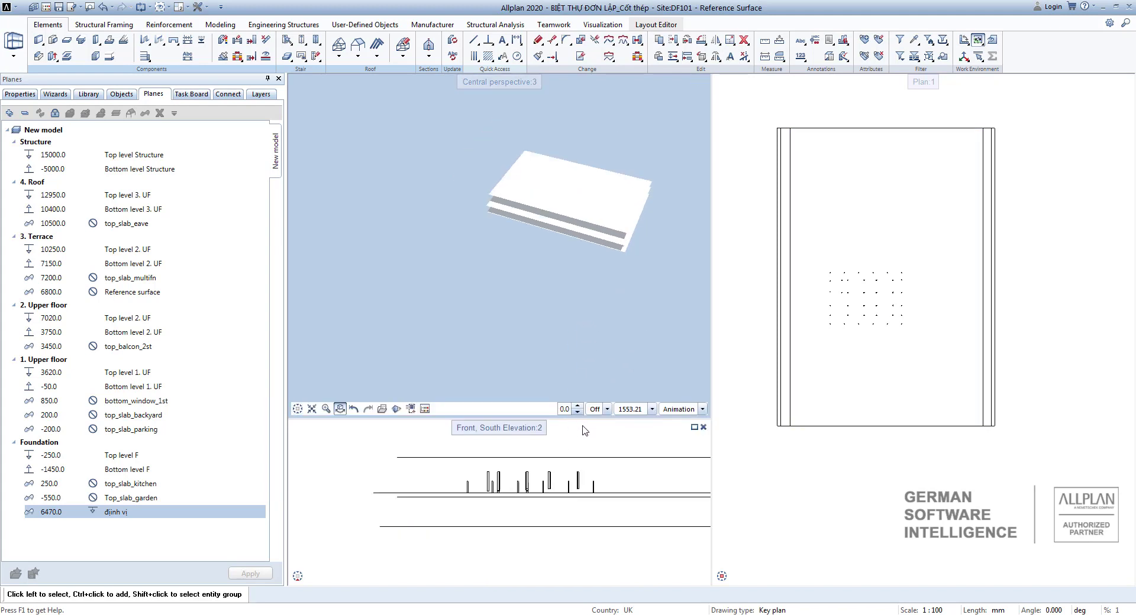
pyautogui.click(71, 513)
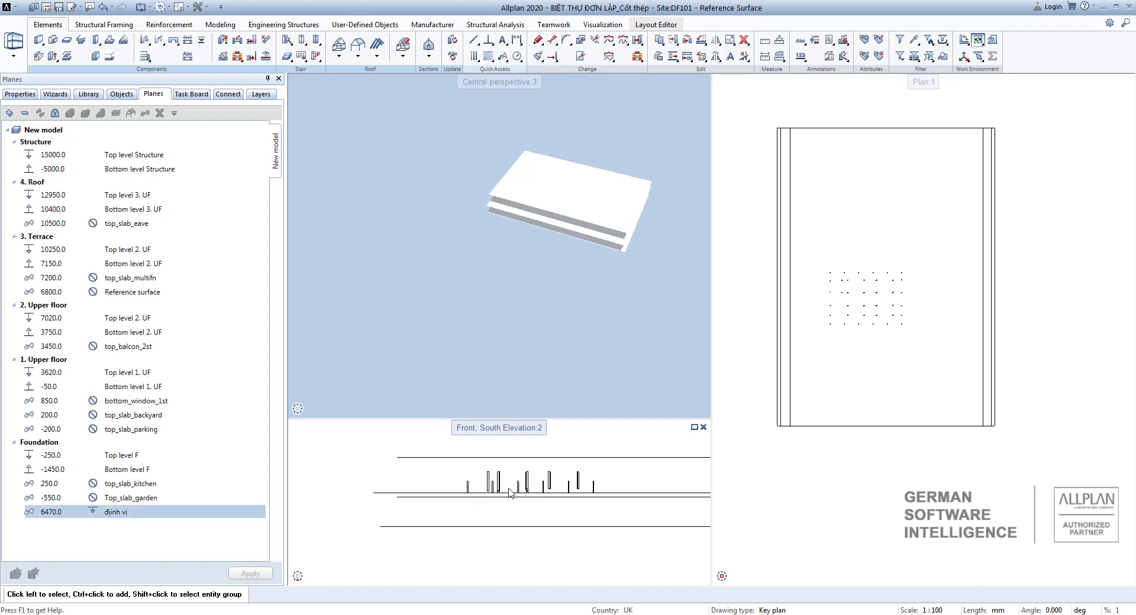
pyautogui.moveTo(511, 493); pyautogui.dragTo(453, 499, button='middle')
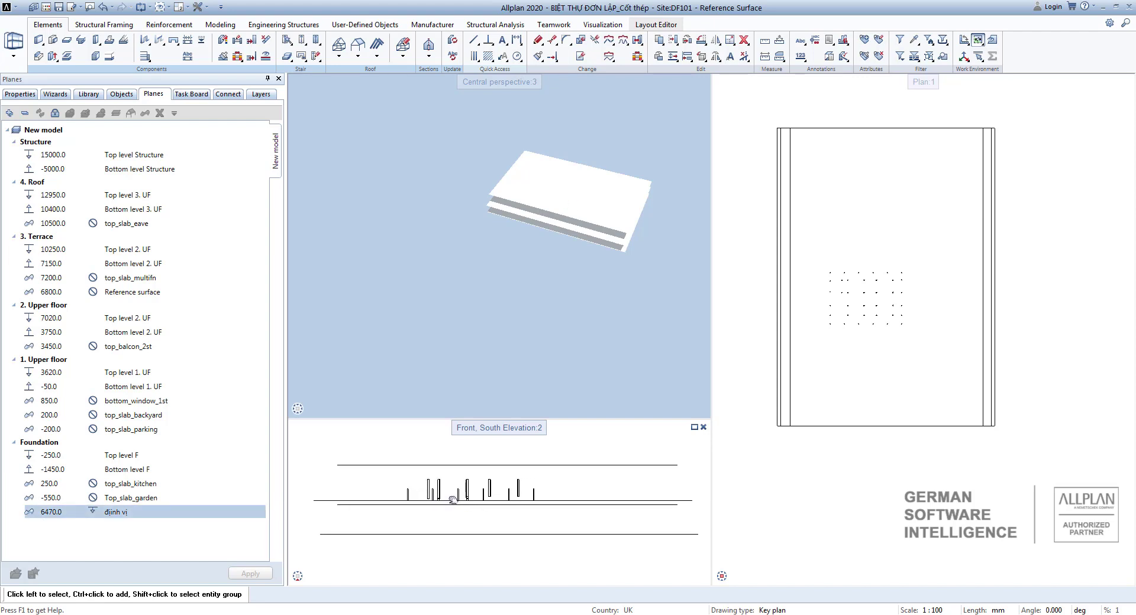
pyautogui.click(223, 42)
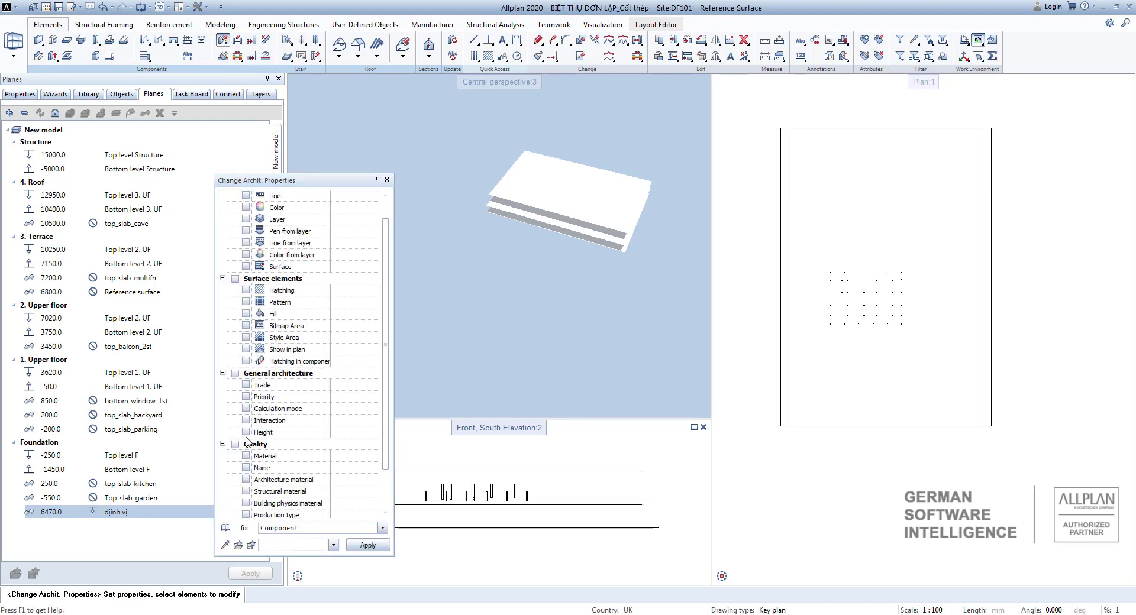
pyautogui.click(246, 432)
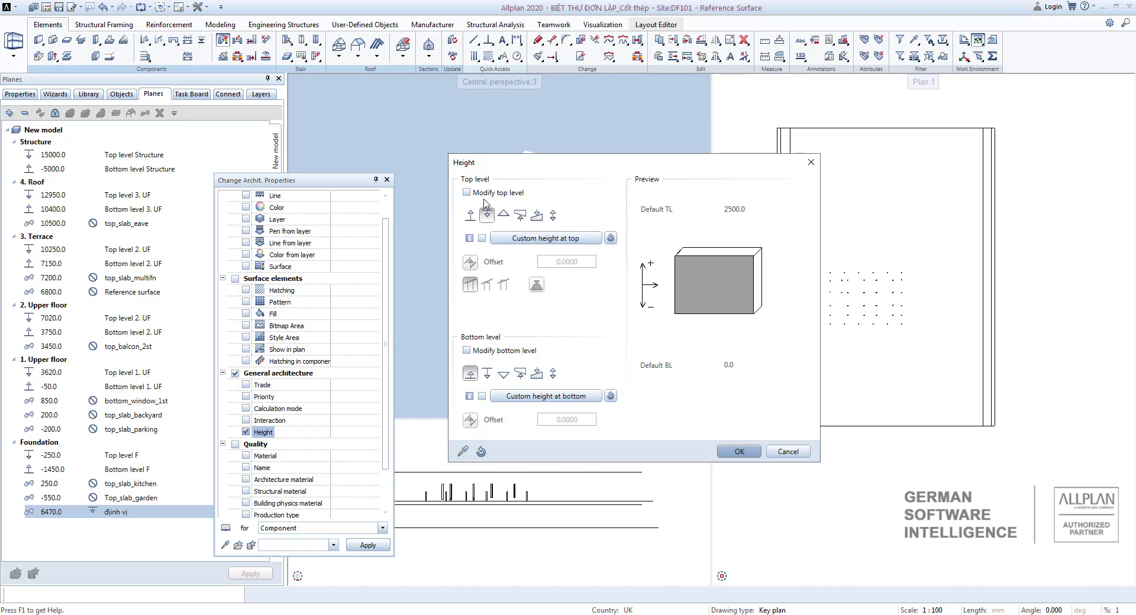
pyautogui.click(466, 193)
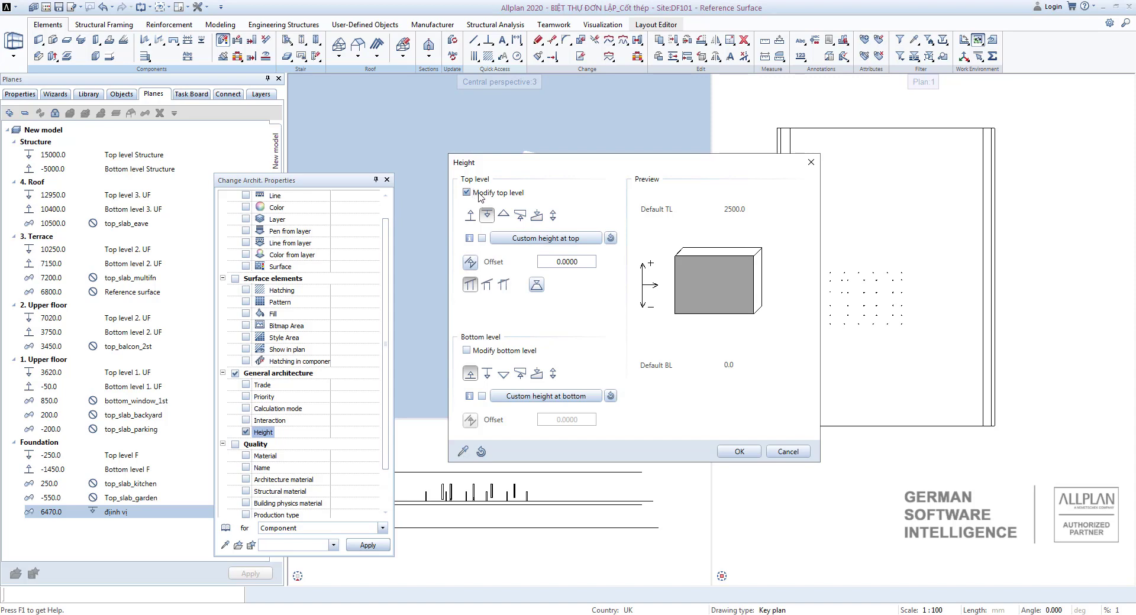
pyautogui.click(539, 238)
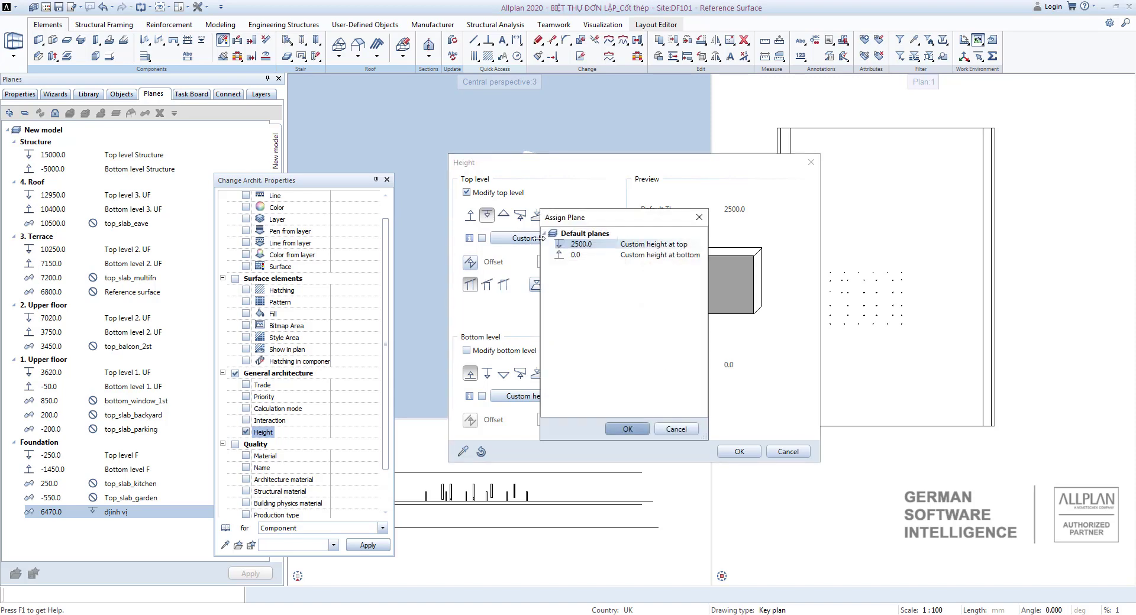
pyautogui.click(699, 217)
pyautogui.click(811, 162)
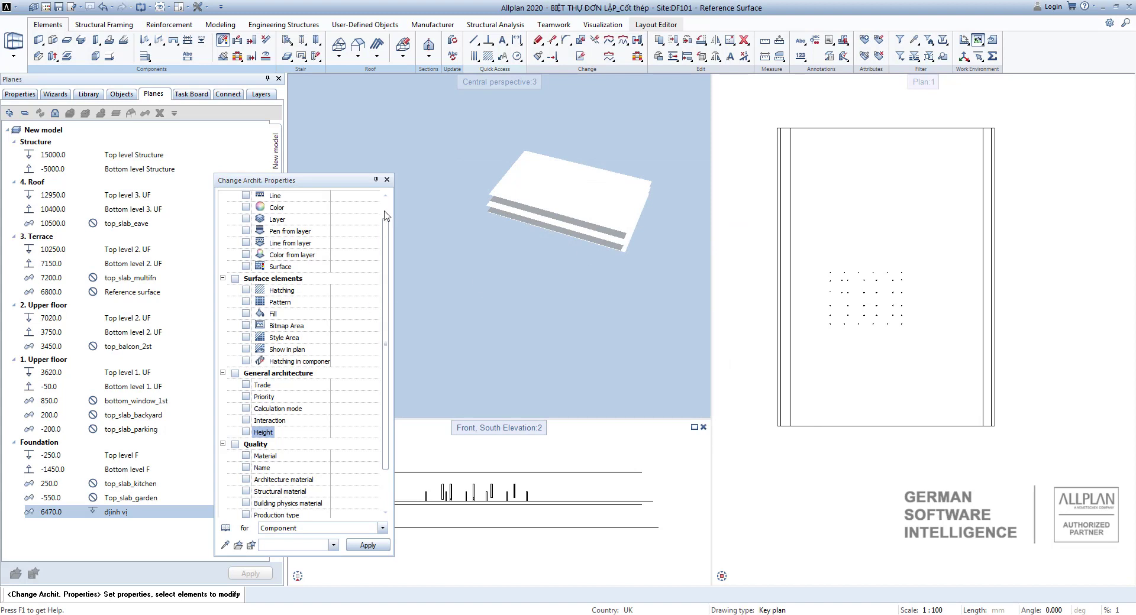
pyautogui.click(368, 544)
pyautogui.click(390, 179)
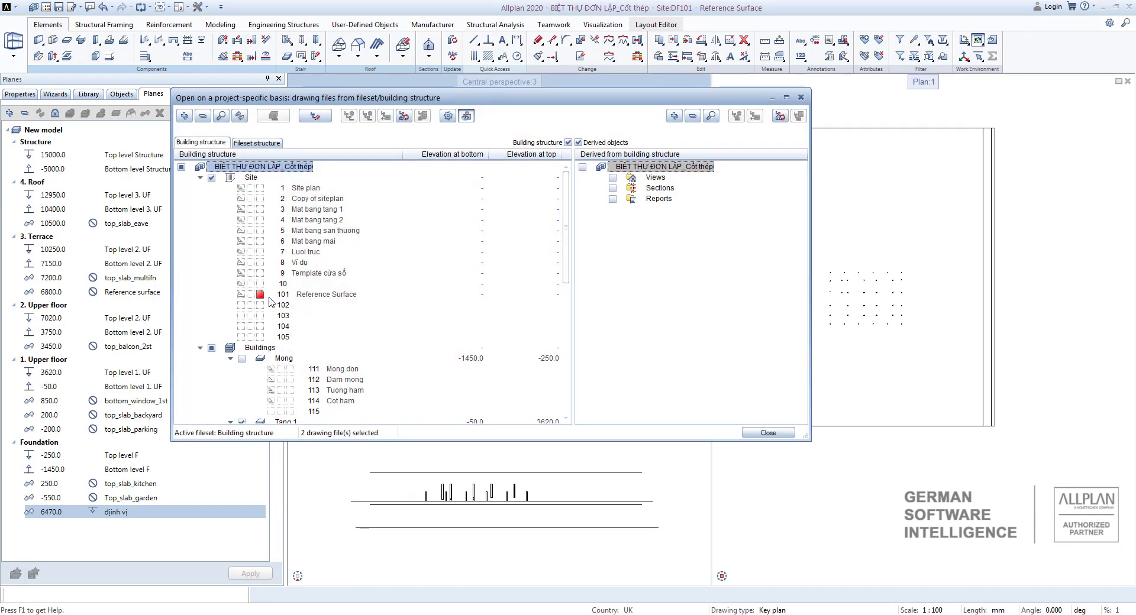
# Deactivate drawing file 101 Reference Surface and make drawing file 13 Cot tang 1 the current one.
pyautogui.scroll(-1, 259, 298)
pyautogui.click(260, 264)
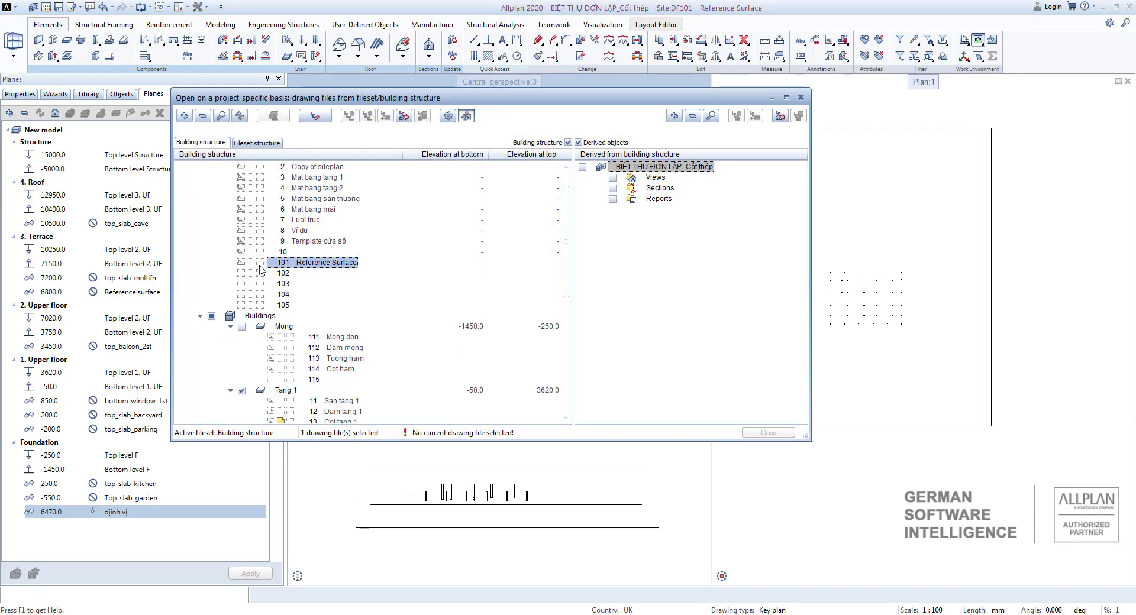
pyautogui.scroll(-3, 267, 290)
pyautogui.doubleClick(282, 326)
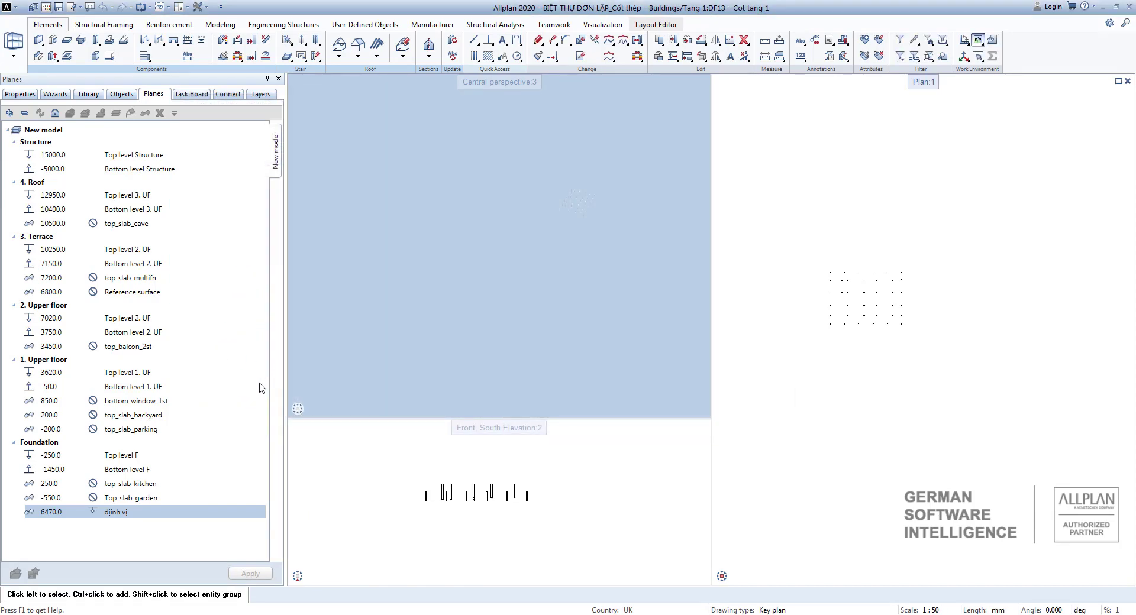
pyautogui.scroll(2, 865, 294)
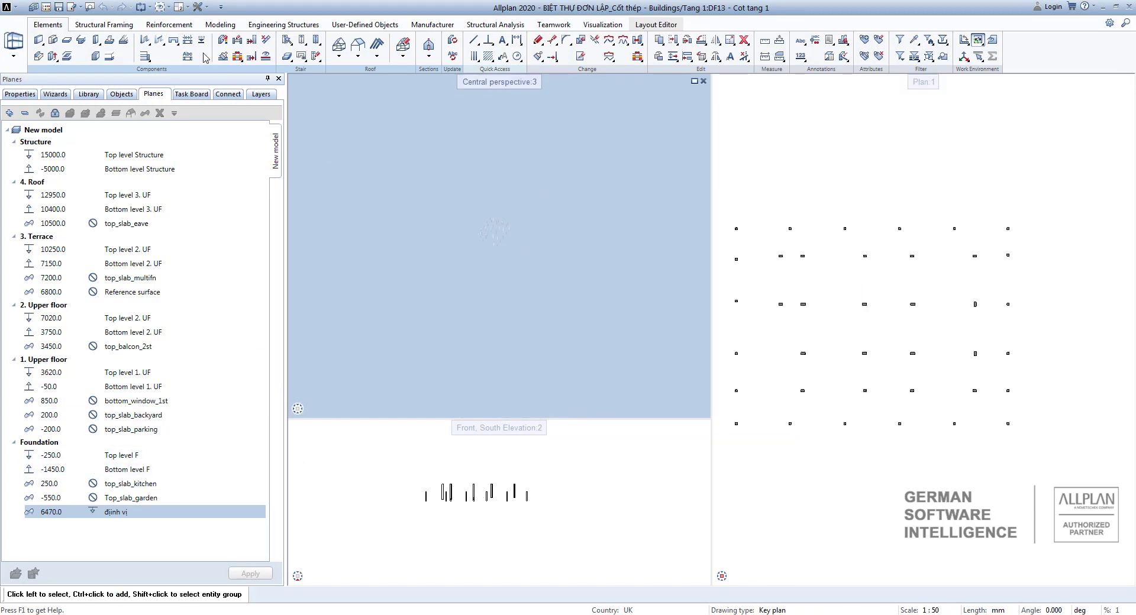
# Change the top level of all columns in the plan to the "địinh vị" reference surface through the architectural height property.
pyautogui.click(218, 42)
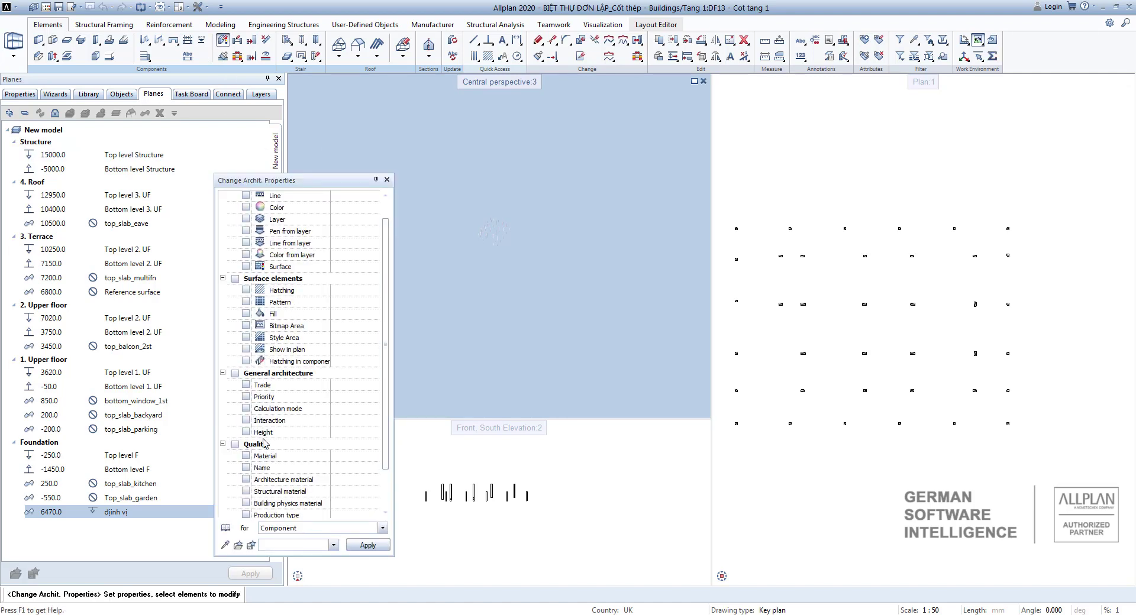
pyautogui.click(256, 432)
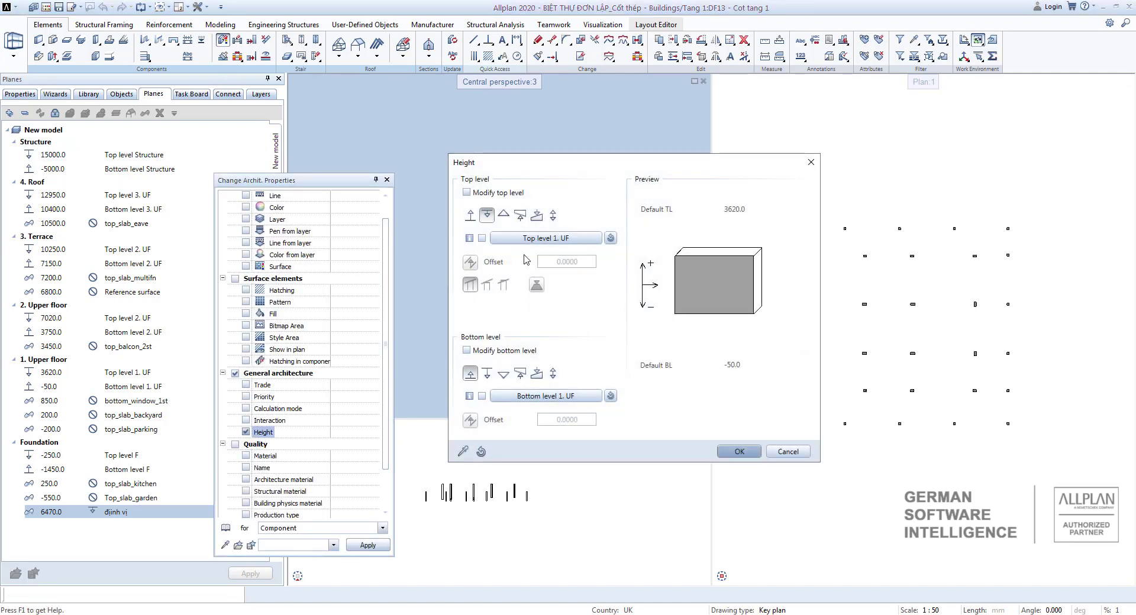
pyautogui.click(467, 193)
pyautogui.click(567, 239)
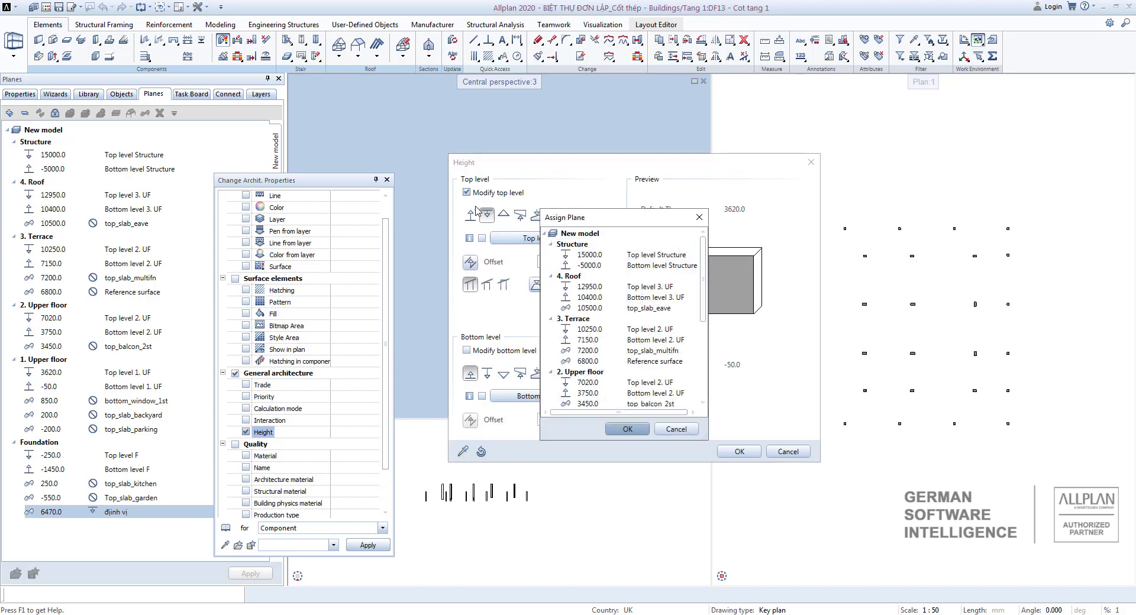
pyautogui.scroll(-4, 580, 355)
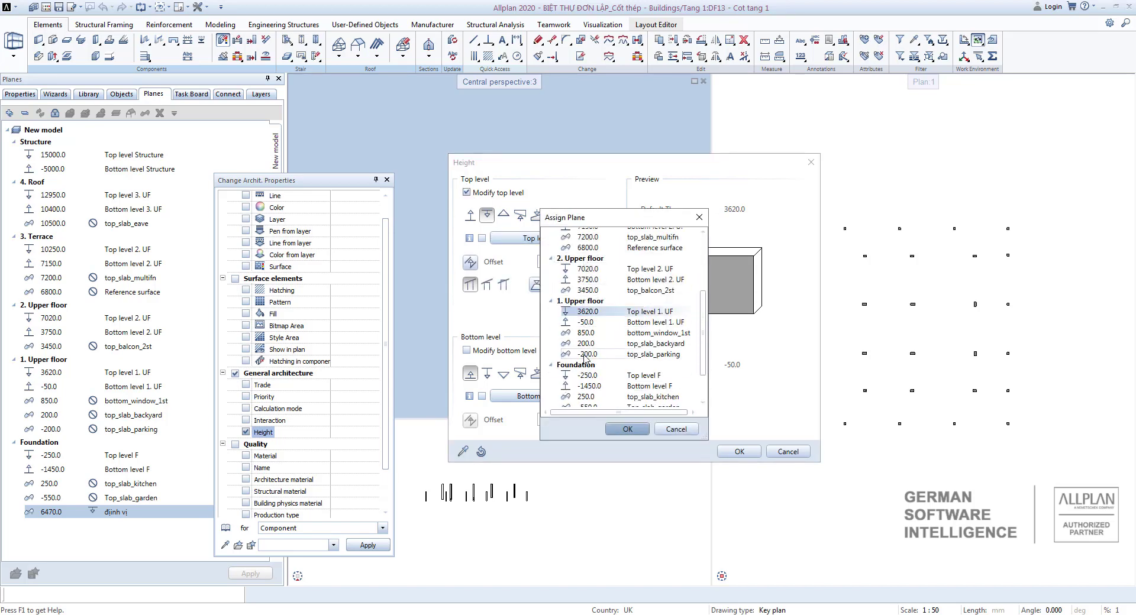
pyautogui.scroll(-3, 578, 355)
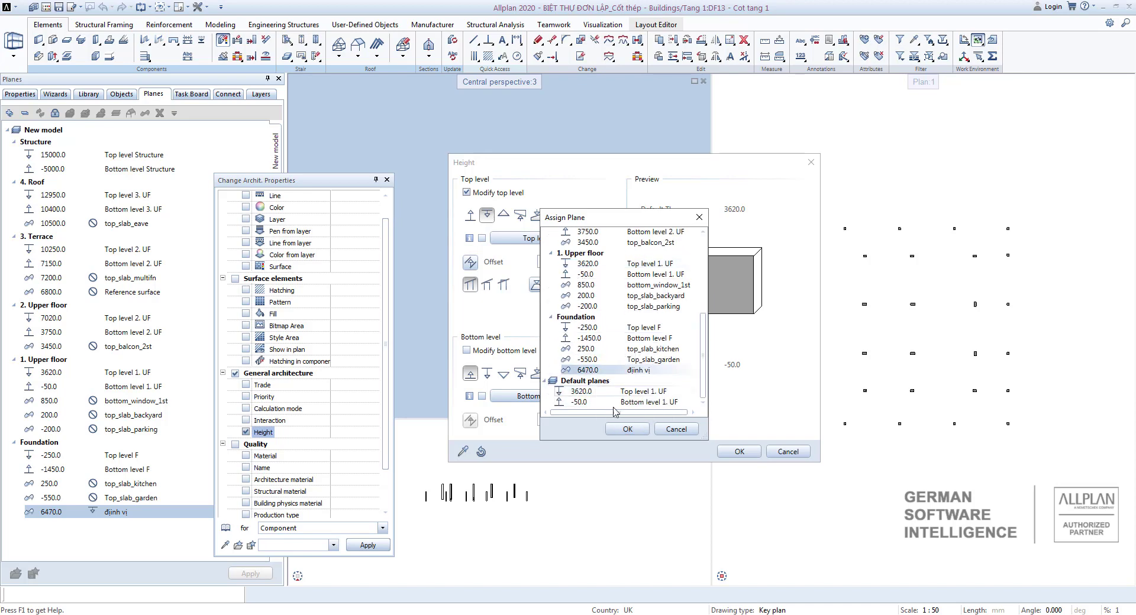
pyautogui.click(627, 429)
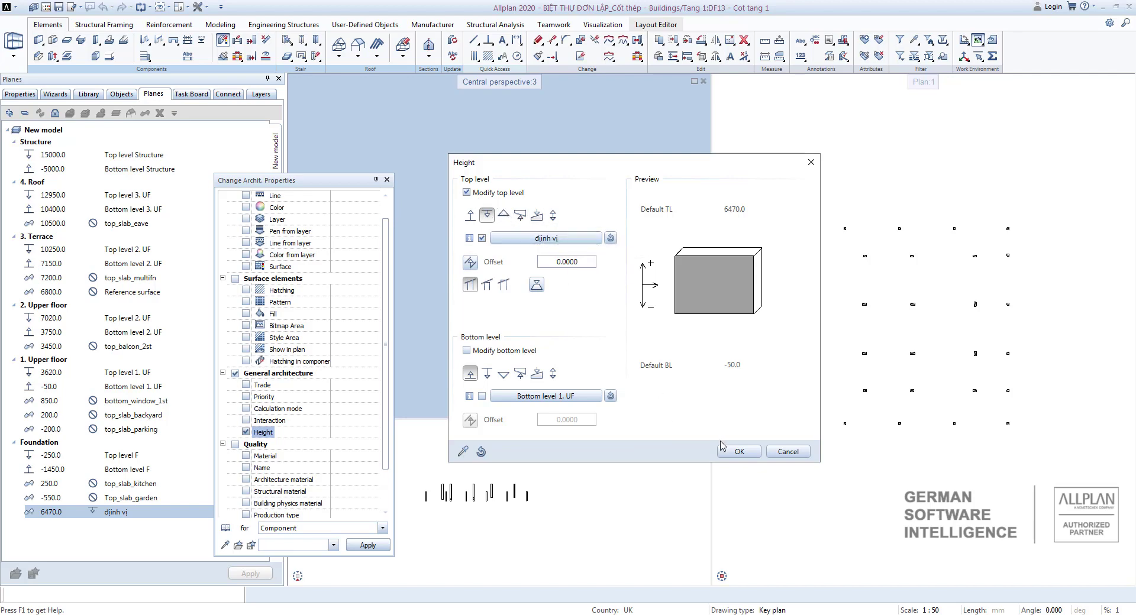
pyautogui.click(739, 451)
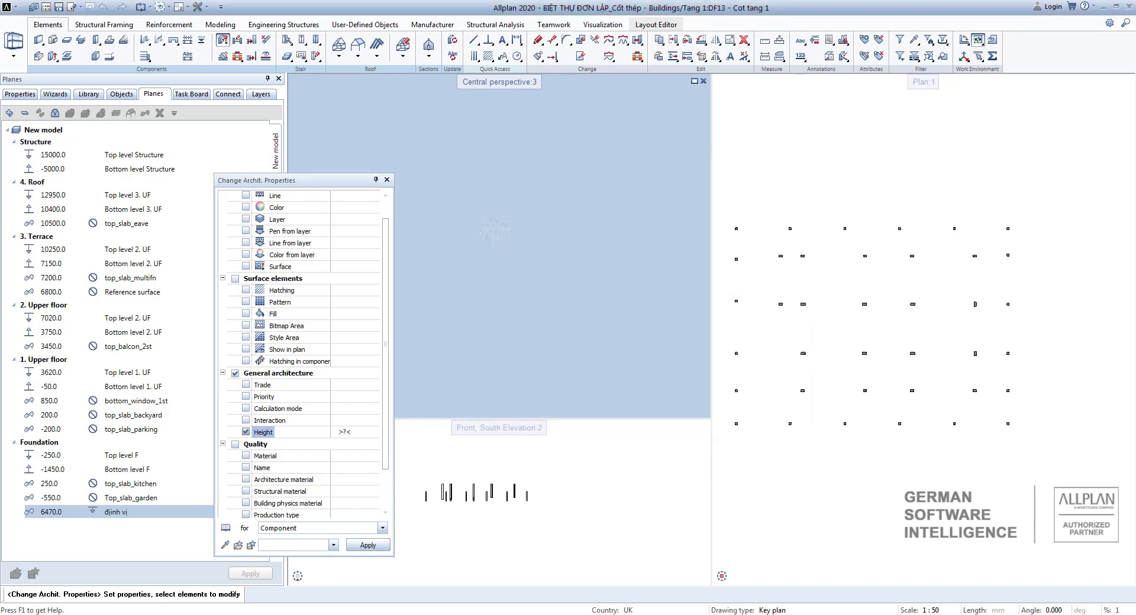
pyautogui.scroll(-4, 820, 347)
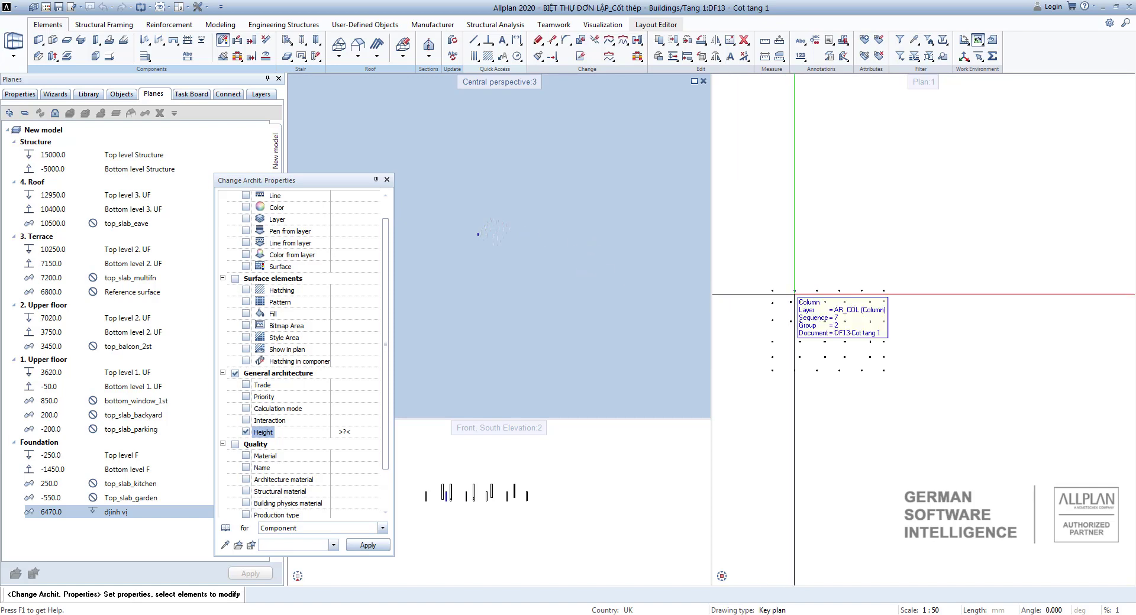
pyautogui.moveTo(746, 266); pyautogui.dragTo(957, 379)
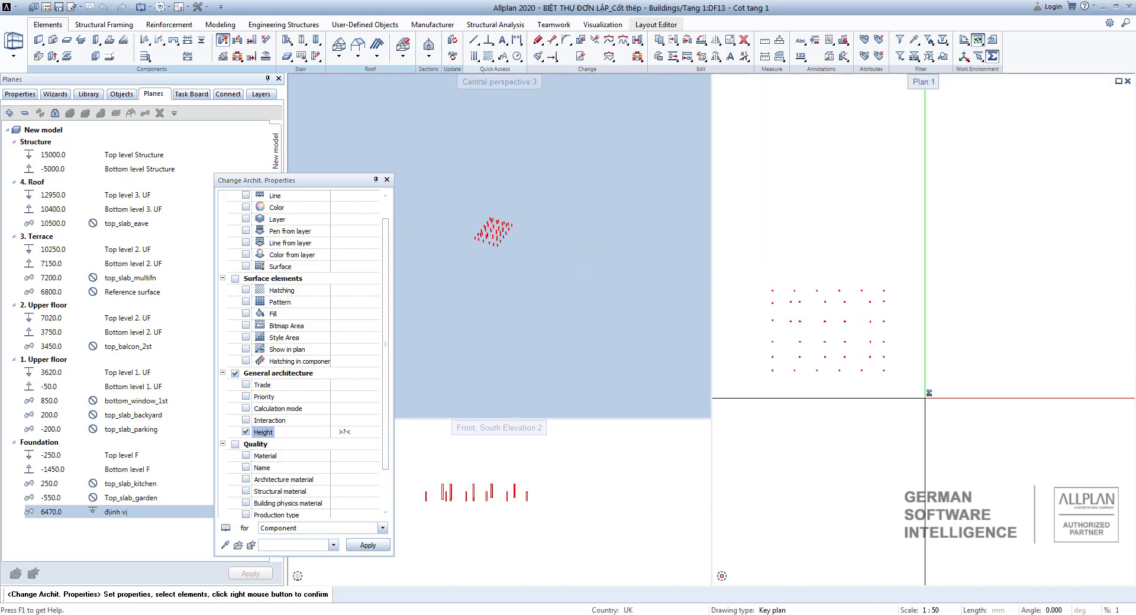
pyautogui.click(368, 545)
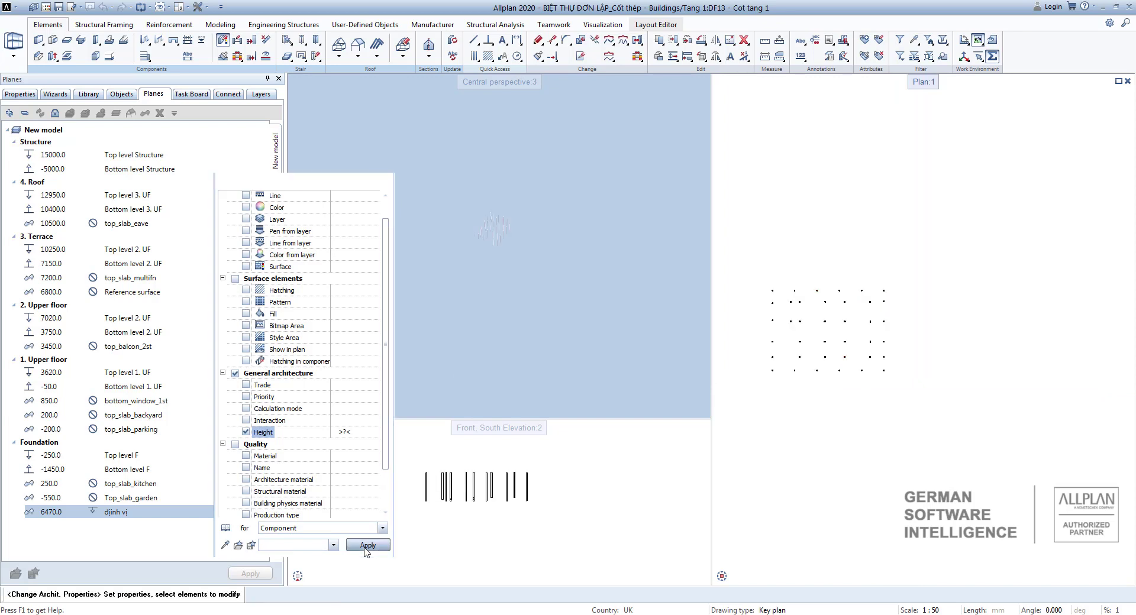
# Check the columns' height in the front elevation, then end the property modification and undo the top-level change.
pyautogui.scroll(4, 444, 488)
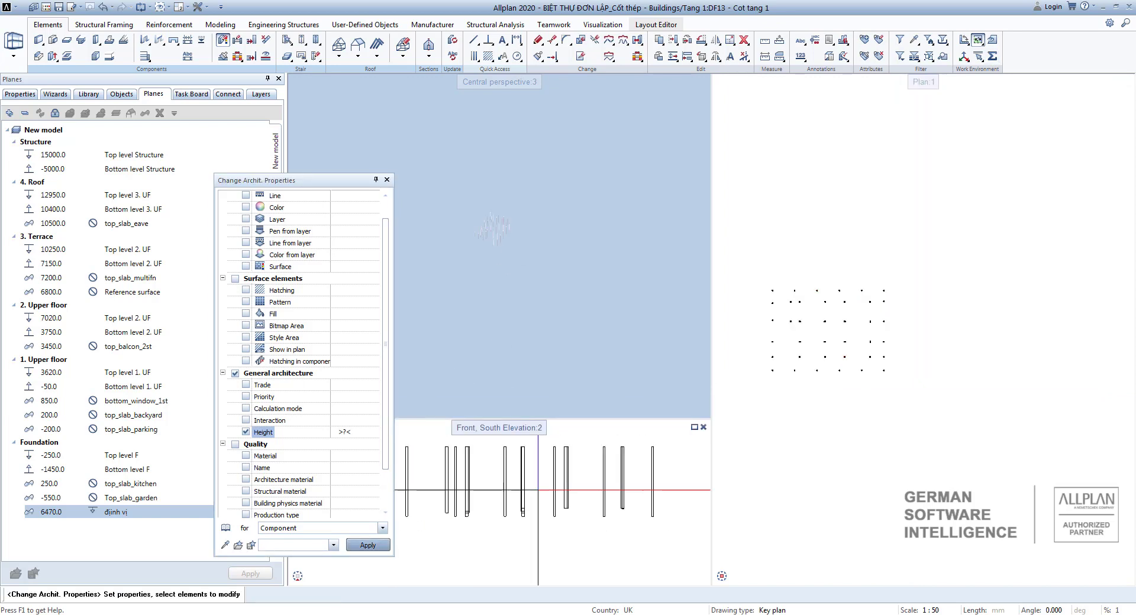
pyautogui.scroll(-3, 545, 489)
pyautogui.scroll(1, 560, 442)
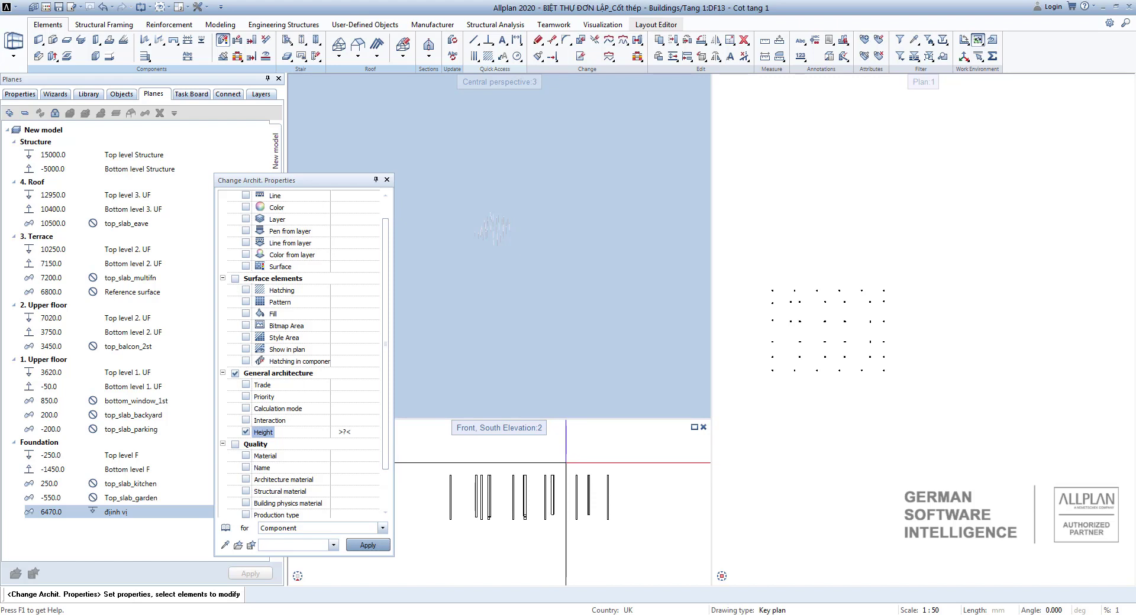
pyautogui.scroll(1, 562, 480)
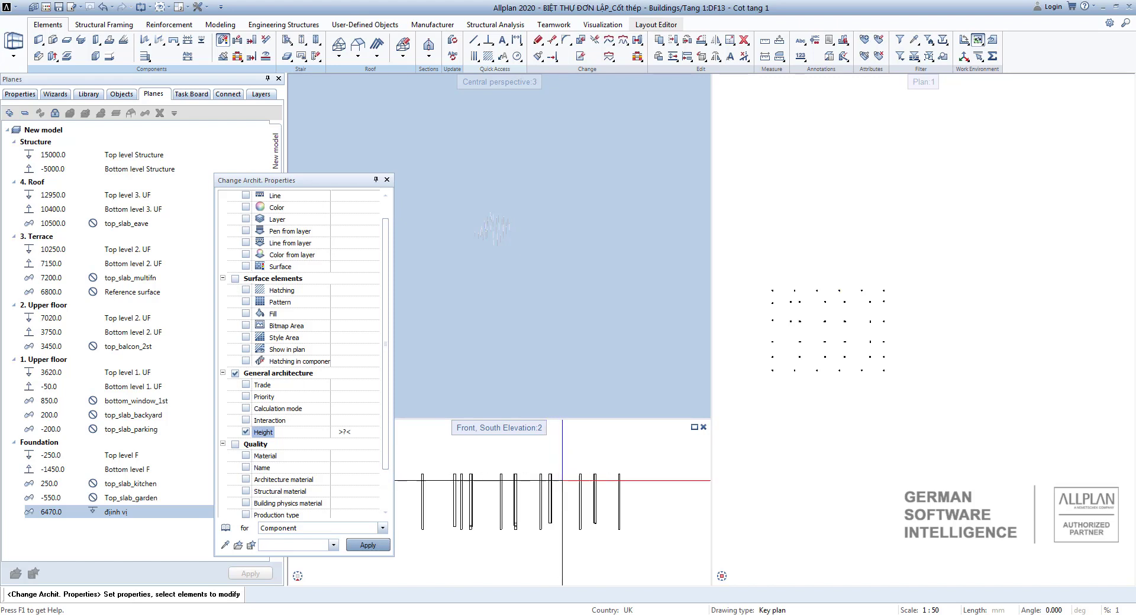
pyautogui.scroll(-2, 545, 479)
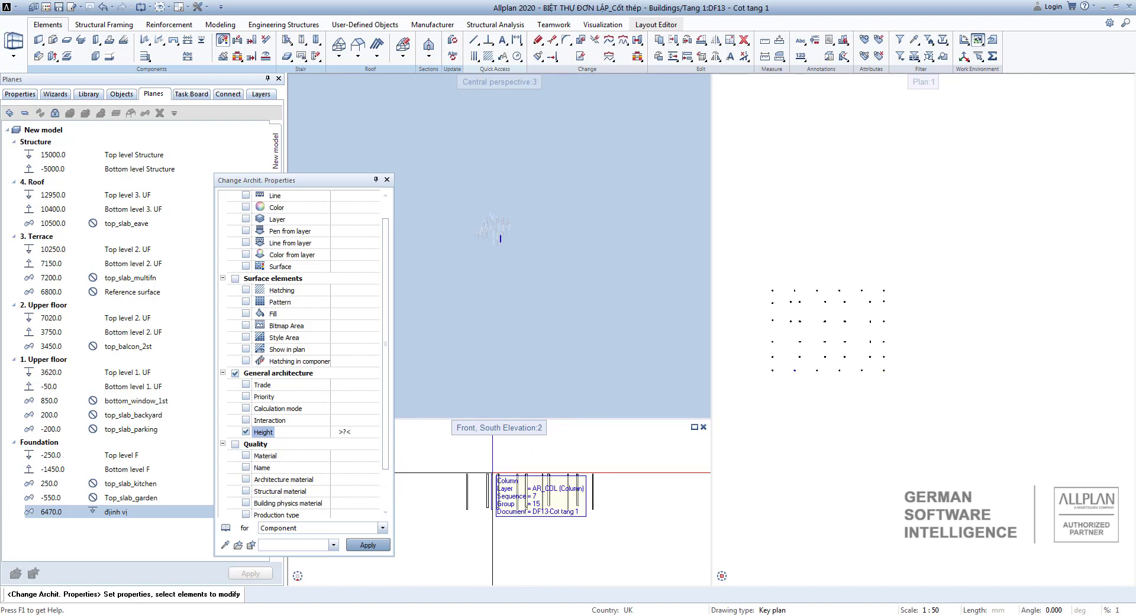
pyautogui.press('Escape')
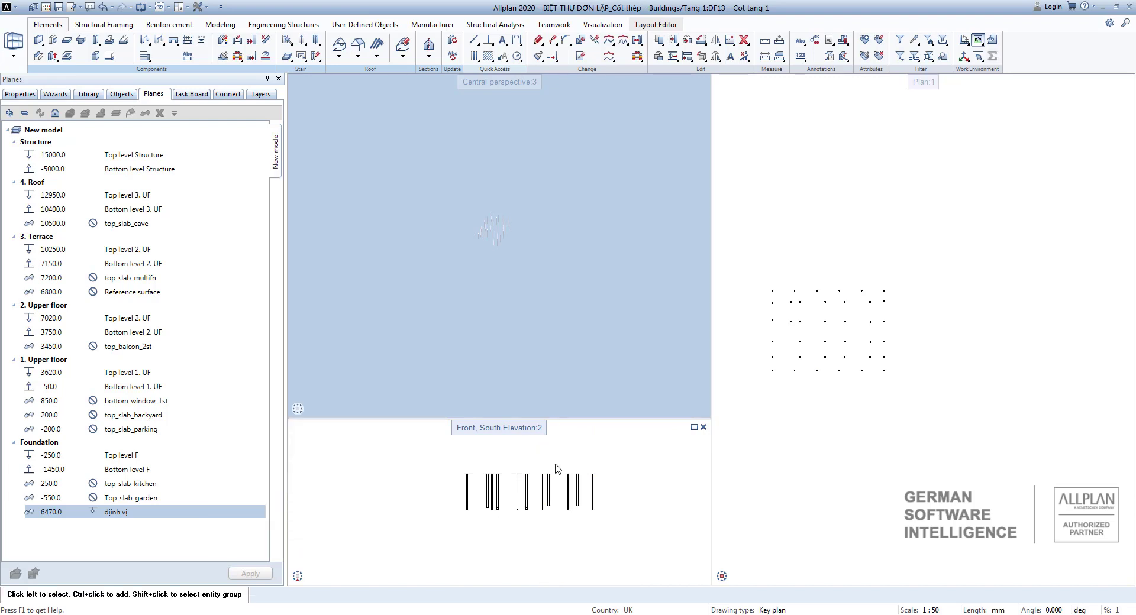
pyautogui.hotkey('ctrl', 'z')
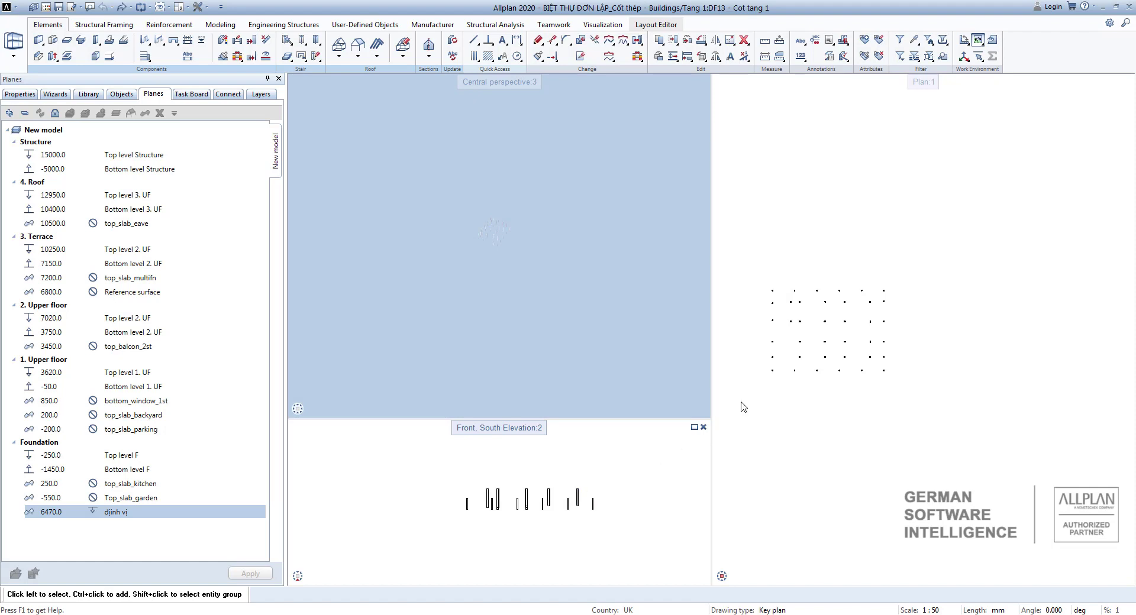
# Start Change Archit. Properties and activate the Style Area property with 301 Reinforced concrete.
pyautogui.click(30, 97)
pyautogui.moveTo(774, 319); pyautogui.dragTo(801, 309, button='middle')
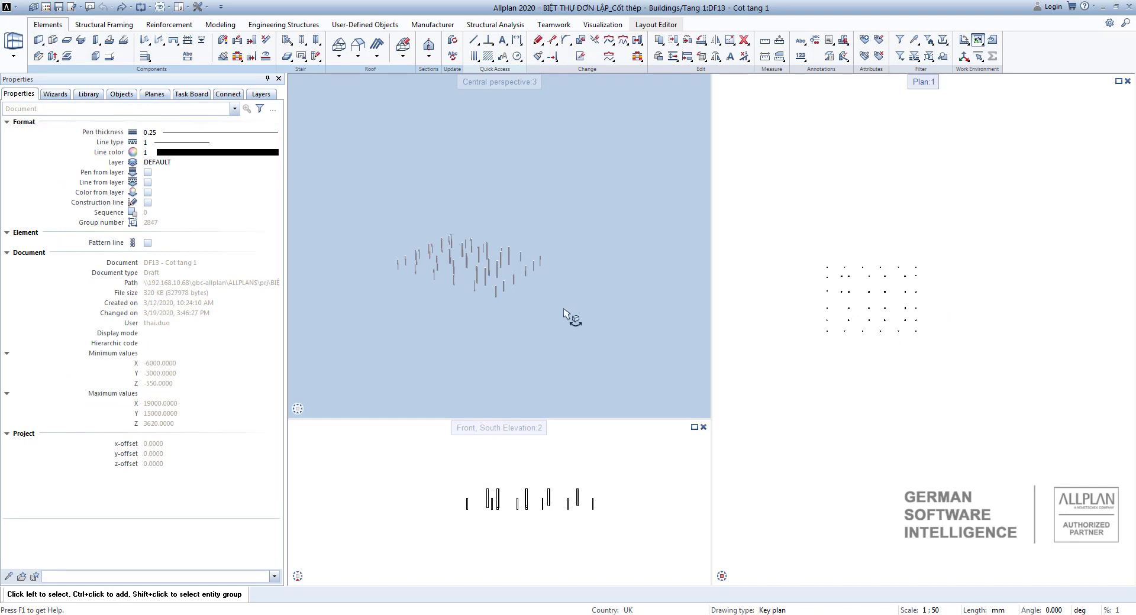
pyautogui.scroll(3, 494, 285)
pyautogui.moveTo(504, 233); pyautogui.dragTo(480, 240)
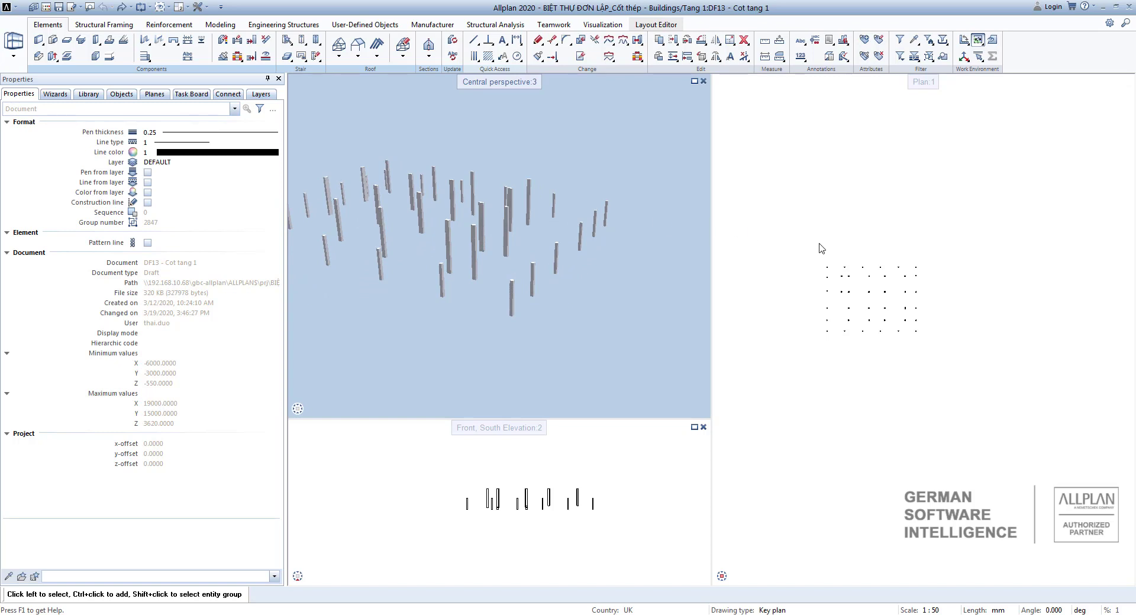
pyautogui.click(222, 39)
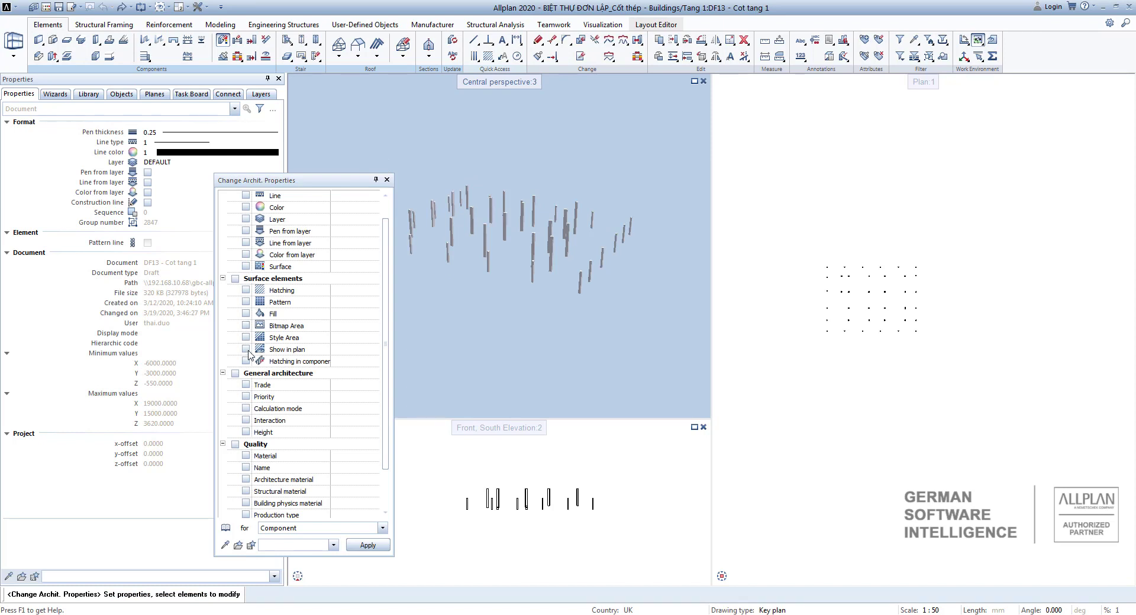
pyautogui.moveTo(386, 314)
pyautogui.mouseDown()
pyautogui.moveTo(389, 286)
pyautogui.moveTo(390, 333)
pyautogui.mouseUp()
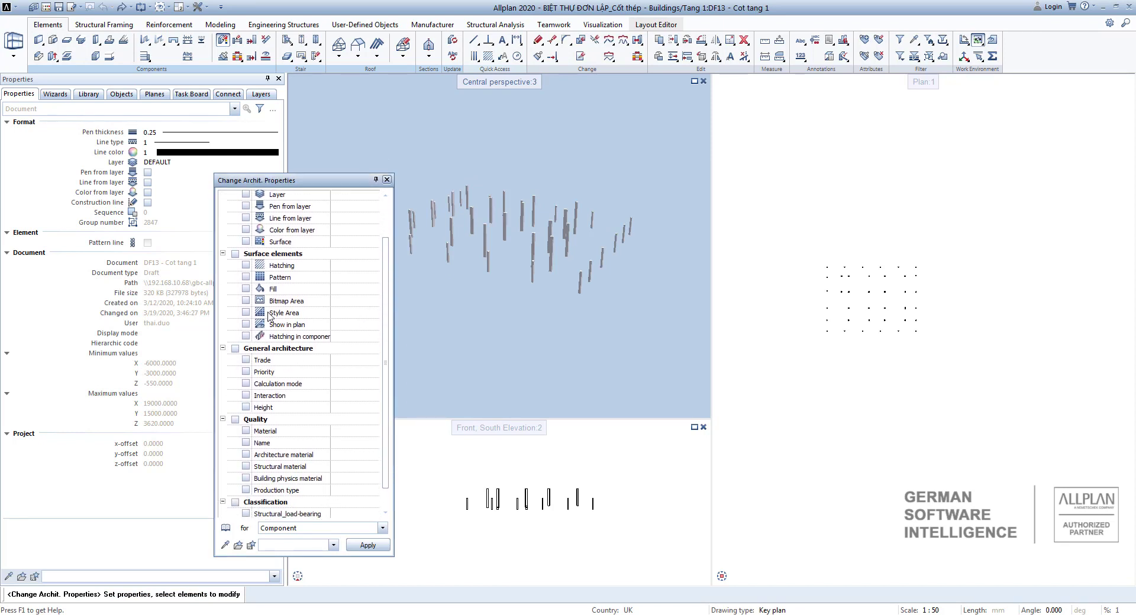
pyautogui.click(245, 313)
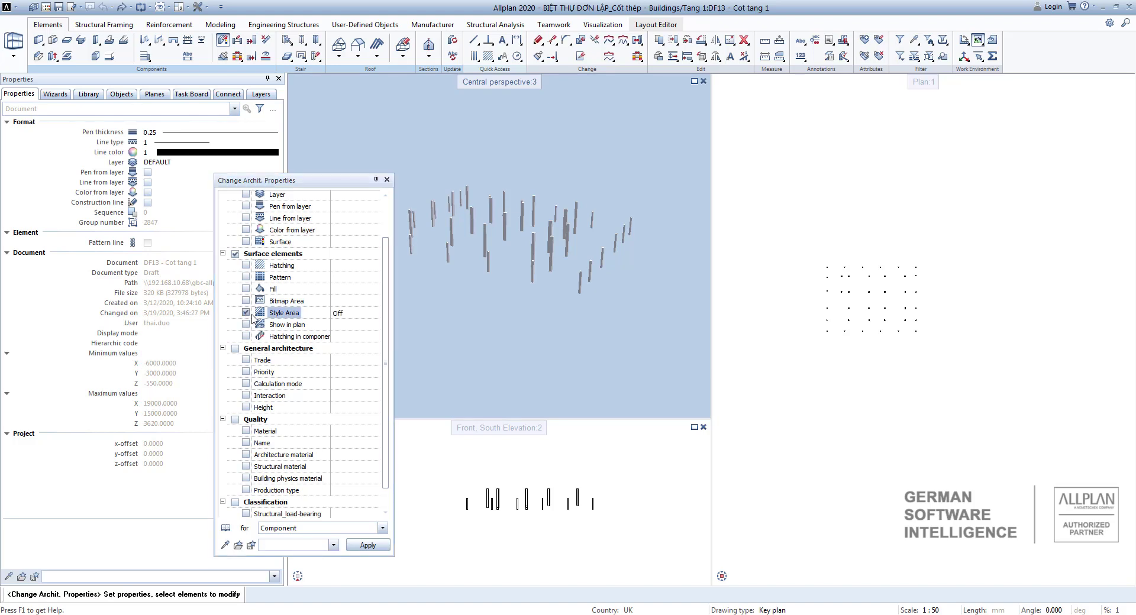
pyautogui.click(342, 313)
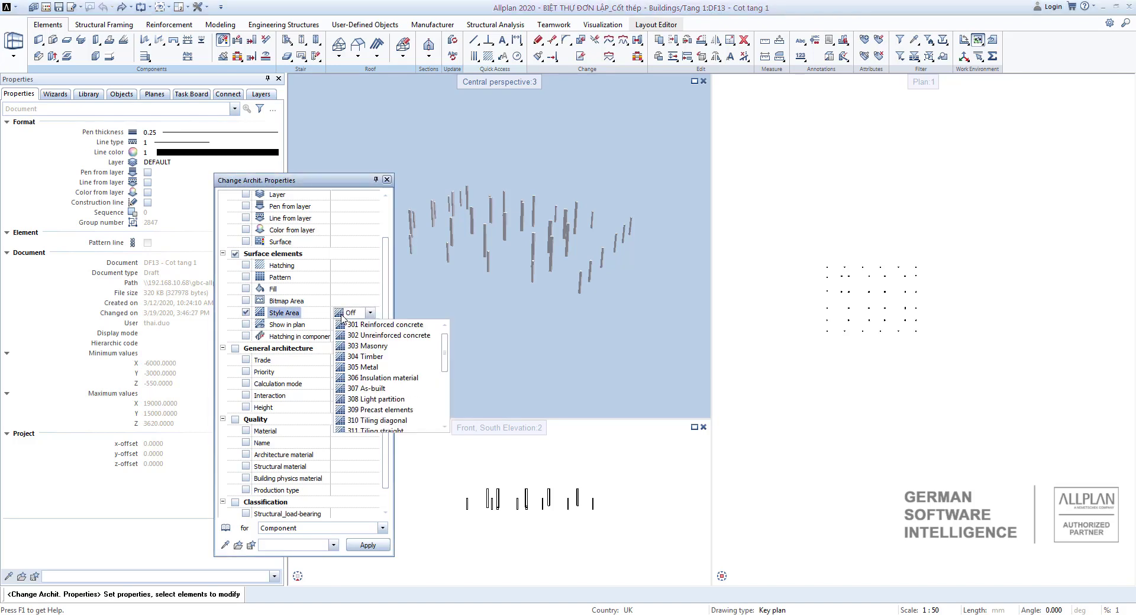
pyautogui.click(359, 326)
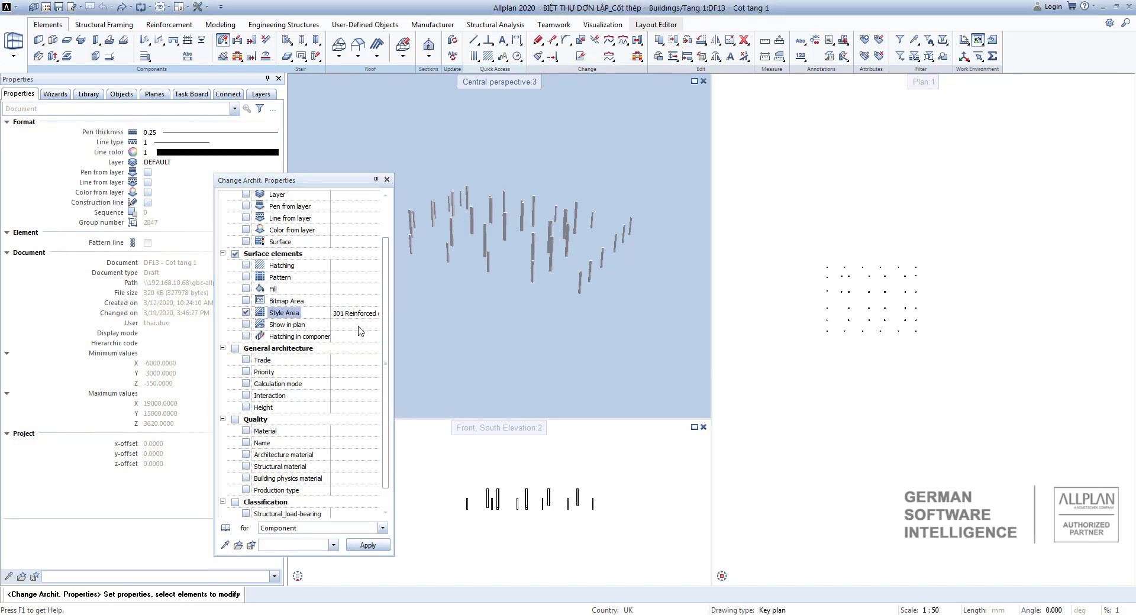
# Apply the reinforced concrete style area to all columns in the plan, check their fill, and end the property modification.
pyautogui.scroll(5, 853, 227)
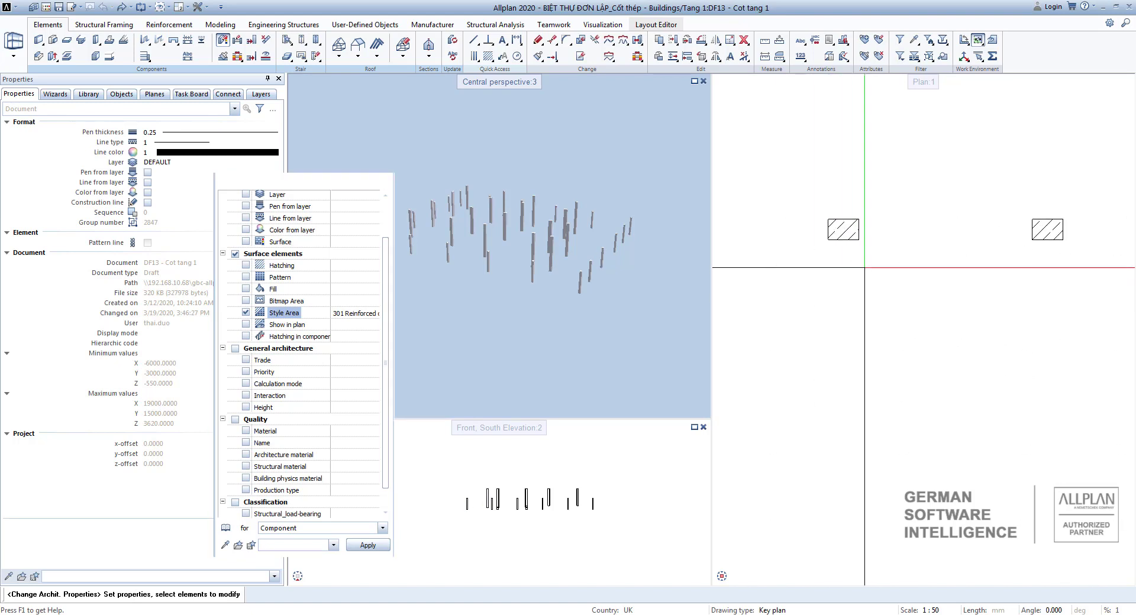
pyautogui.scroll(-3, 853, 226)
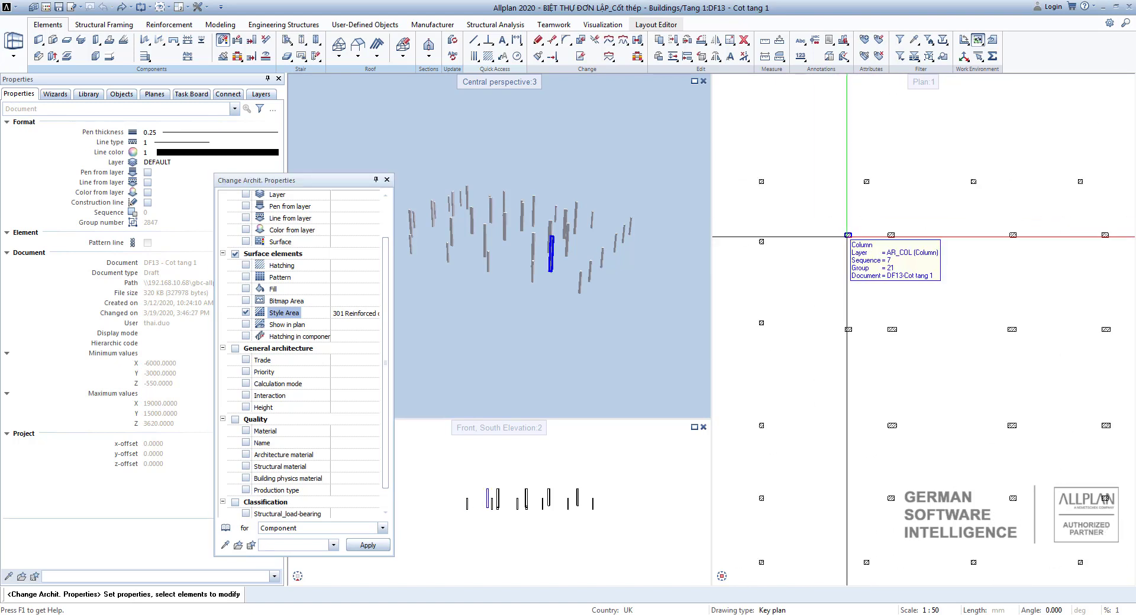
pyautogui.scroll(-2, 851, 230)
pyautogui.moveTo(787, 181); pyautogui.dragTo(995, 366)
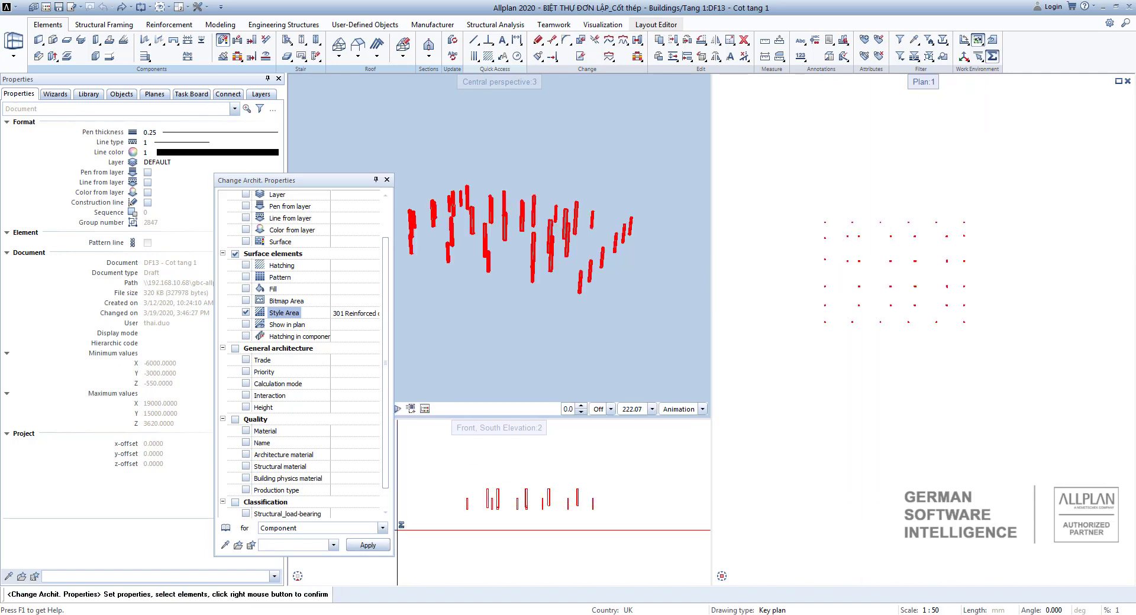
pyautogui.click(365, 546)
pyautogui.scroll(4, 770, 262)
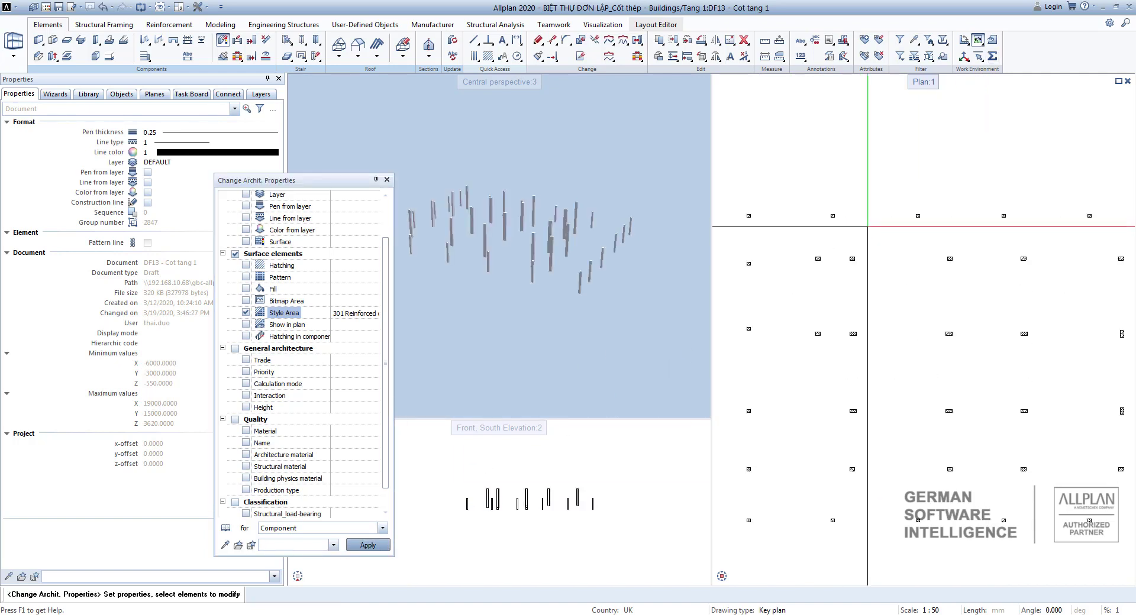
pyautogui.scroll(-5, 893, 312)
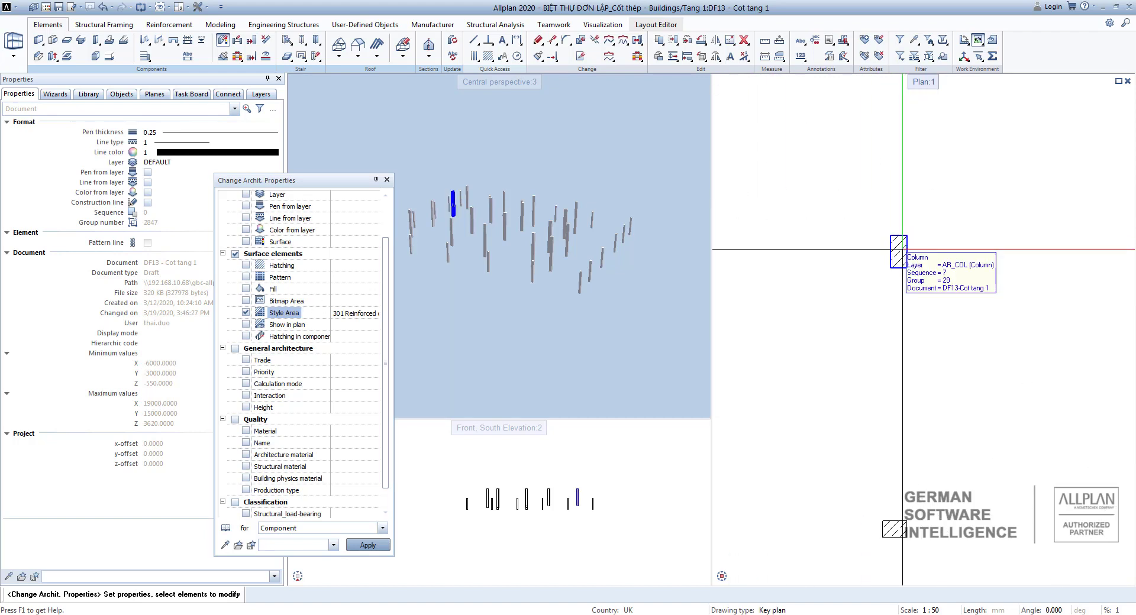
pyautogui.scroll(4, 902, 208)
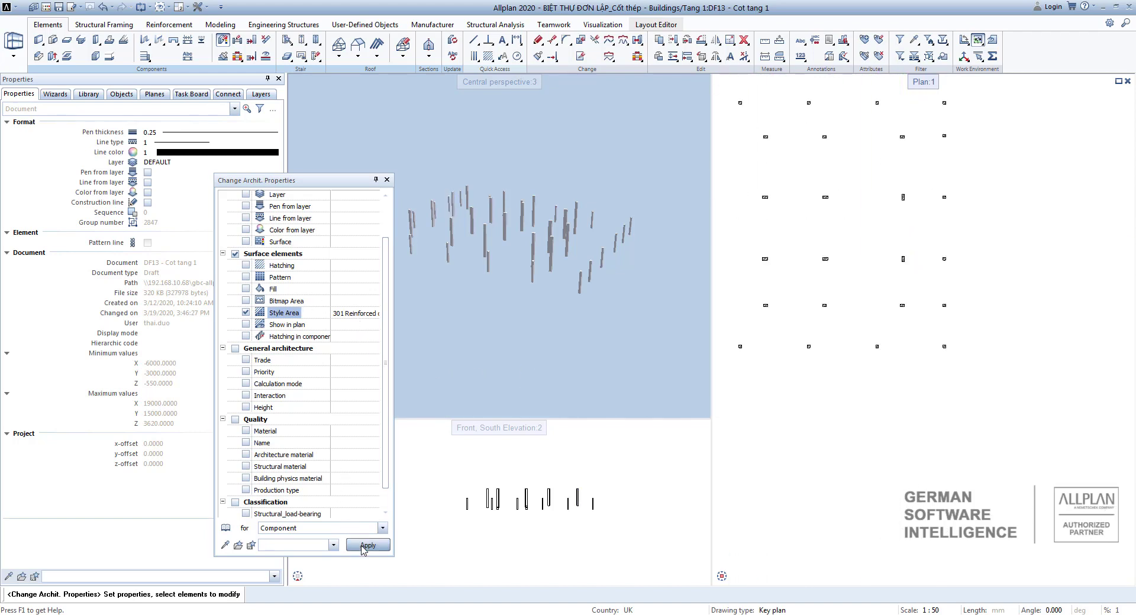
pyautogui.click(388, 182)
# Switch the drawing type to Reinforcement drawing and examine how the columns are displayed in the plan.
pyautogui.moveTo(697, 252); pyautogui.dragTo(712, 275, button='middle')
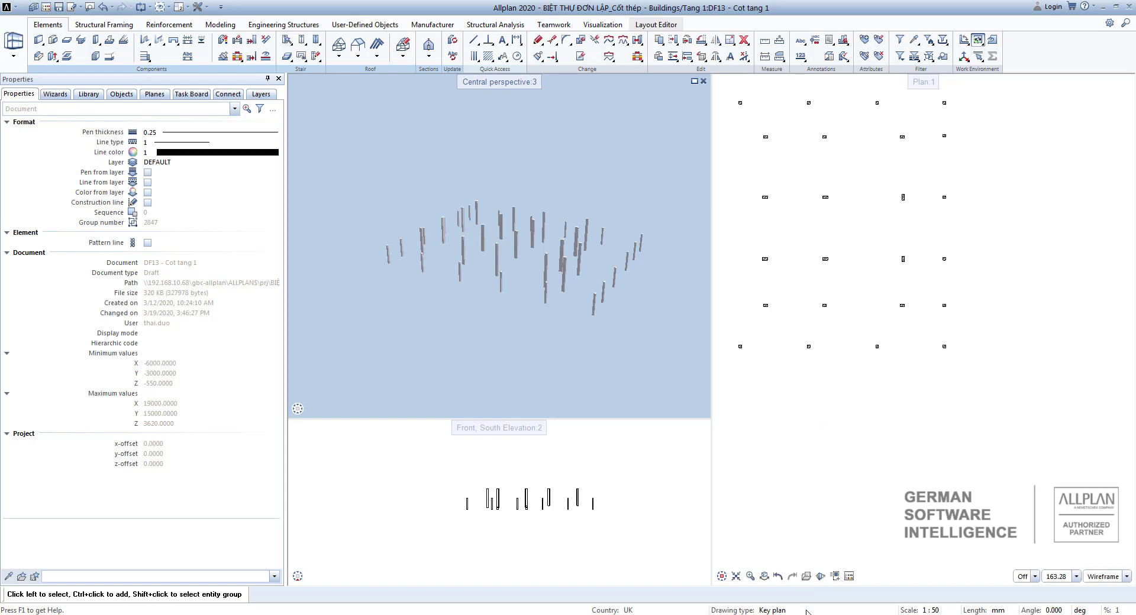
pyautogui.click(775, 610)
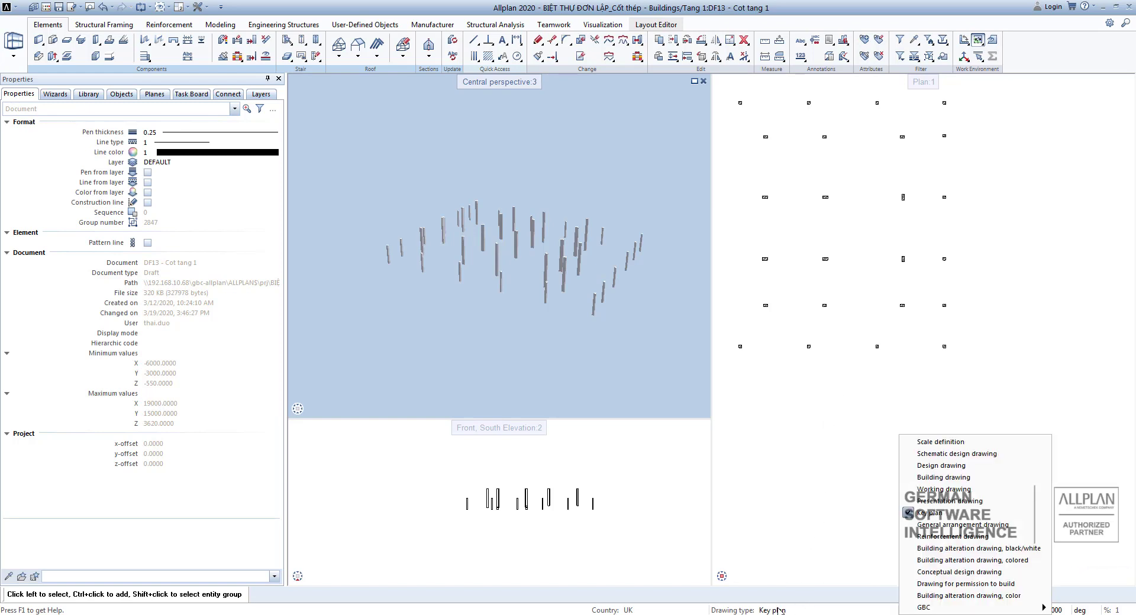
pyautogui.click(931, 537)
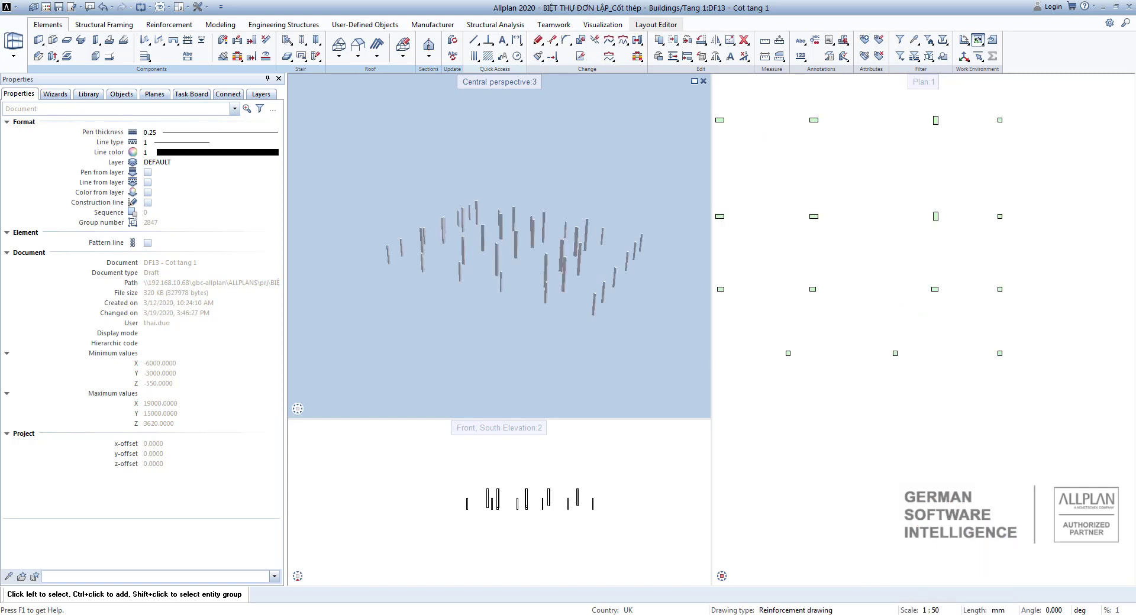
pyautogui.scroll(7, 926, 367)
pyautogui.scroll(-8, 856, 352)
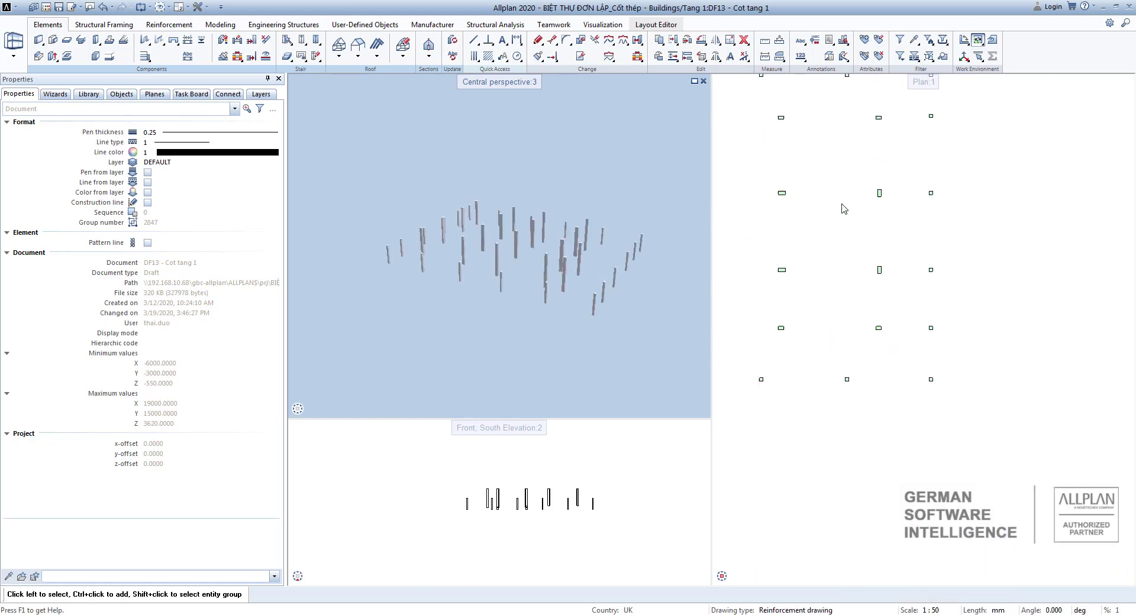
pyautogui.scroll(-3, 844, 209)
pyautogui.moveTo(829, 350); pyautogui.dragTo(883, 310, button='middle')
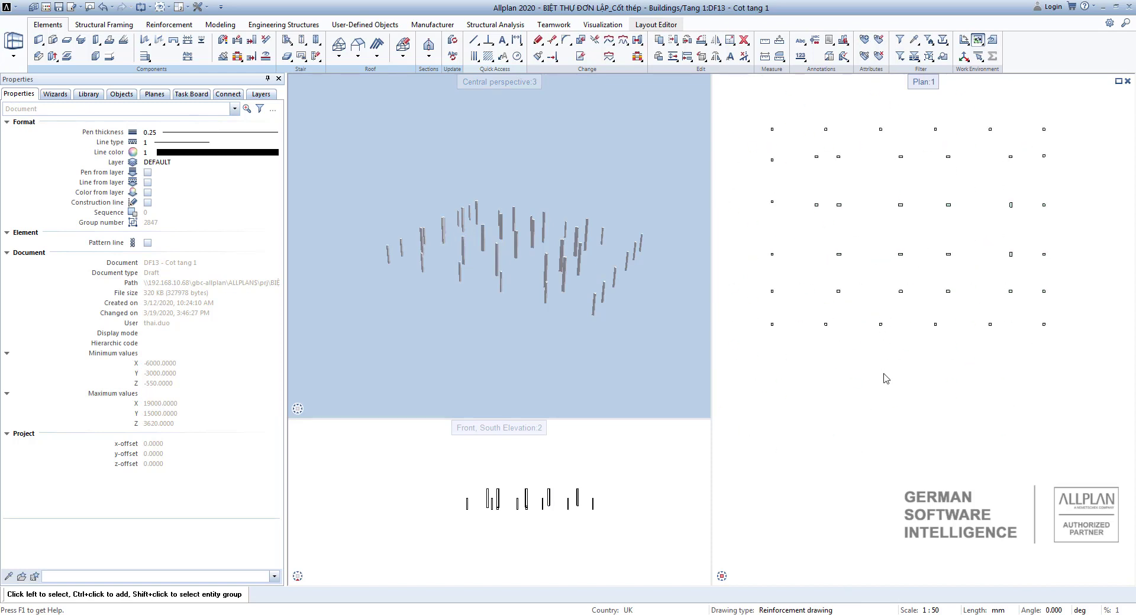
# Try the Design drawing type on the column plan, and change the drawing type to Scale definition.
pyautogui.click(826, 610)
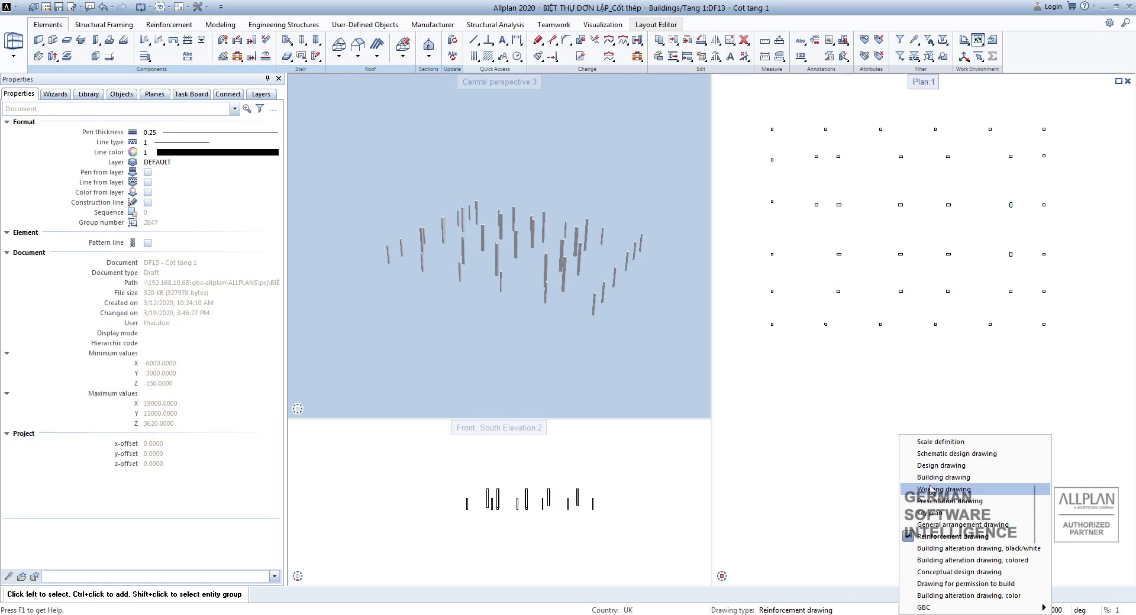
pyautogui.click(932, 466)
pyautogui.scroll(5, 857, 262)
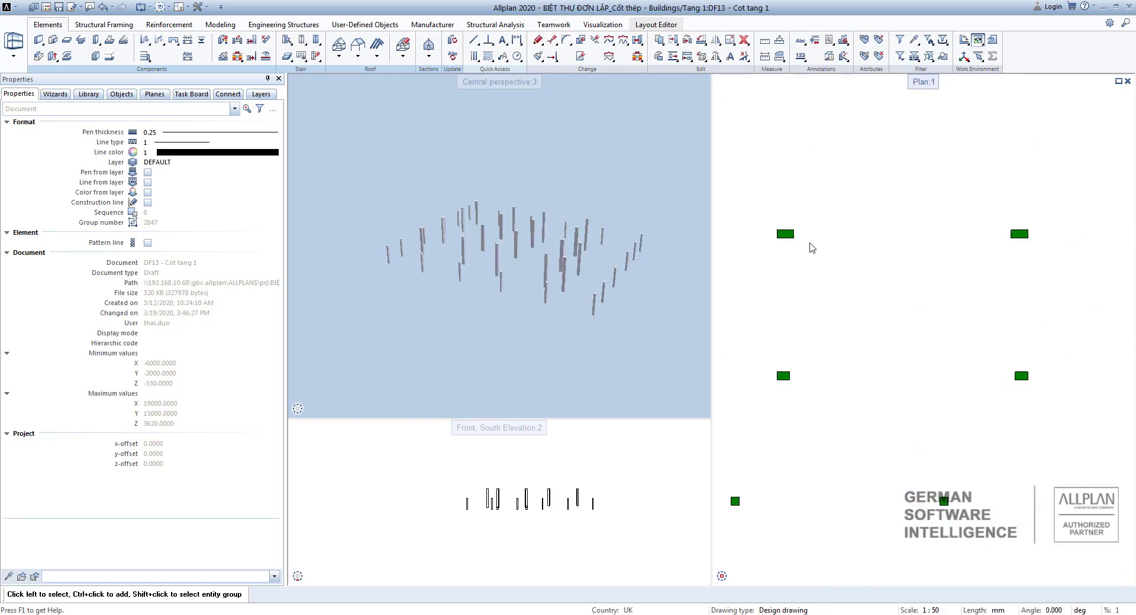
pyautogui.scroll(-6, 846, 289)
pyautogui.scroll(2, 737, 350)
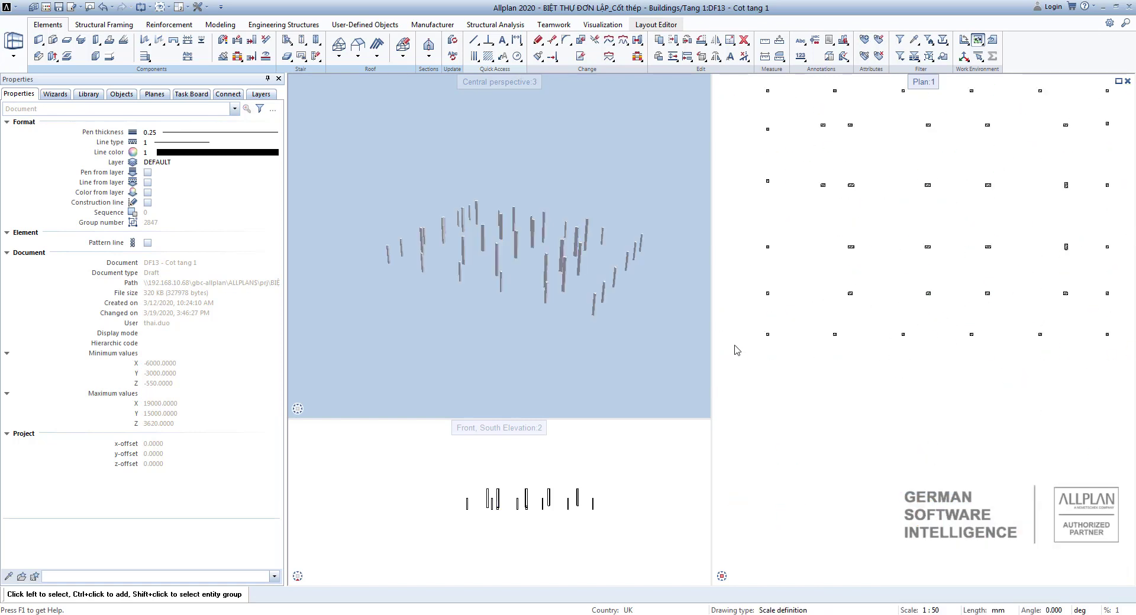